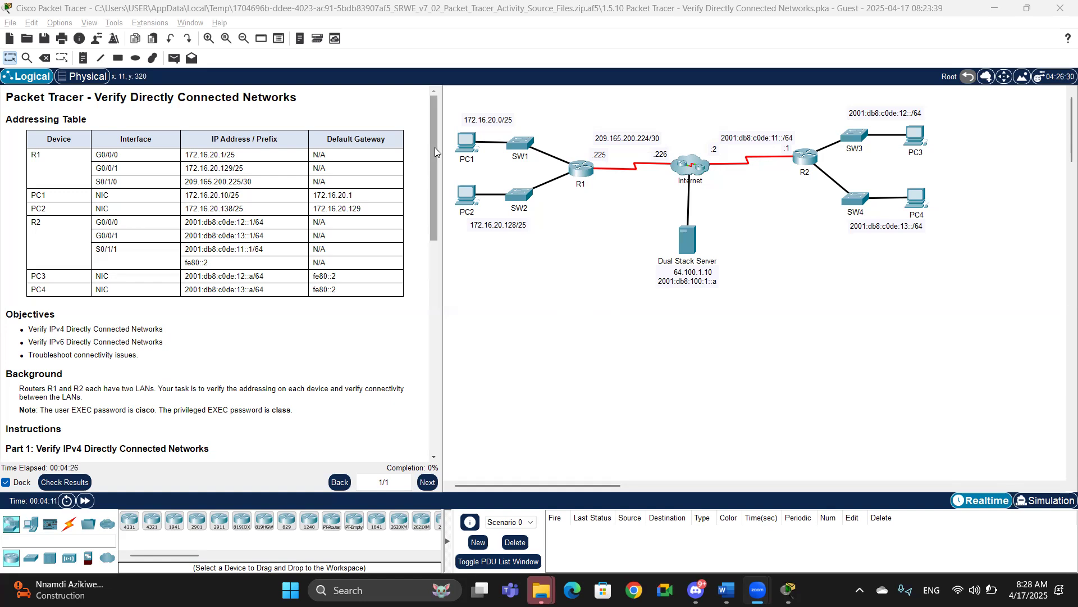
Step: Scroll through the activity instructions to read the addressing table and the Part 1 tasks
{"action": "left_click_drag", "start_coordinate": [434, 147], "coordinate": [425, 101]}
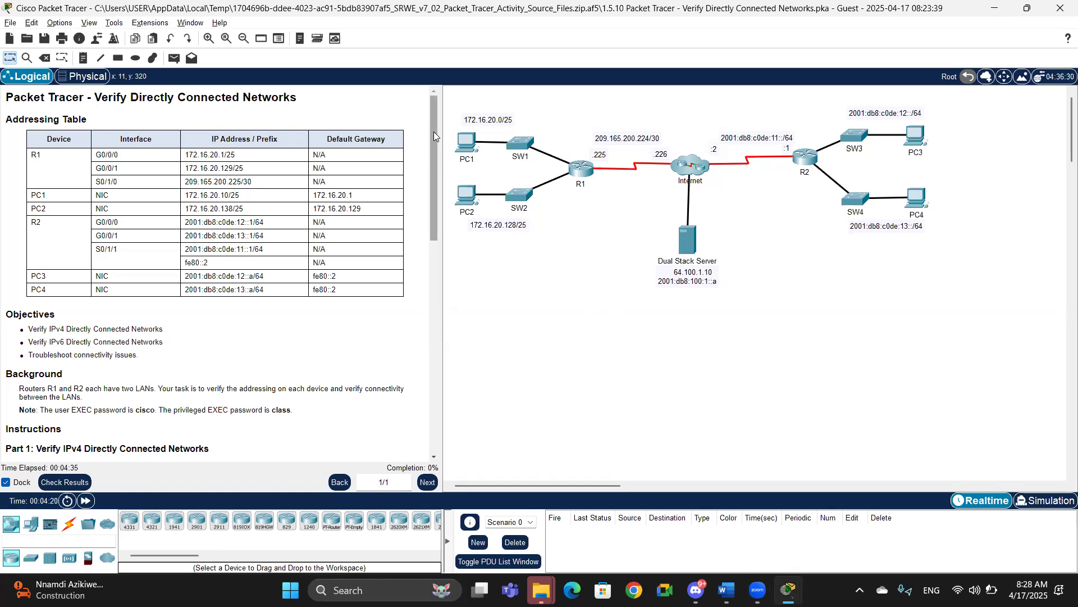
{"action": "left_click_drag", "start_coordinate": [434, 133], "coordinate": [437, 93]}
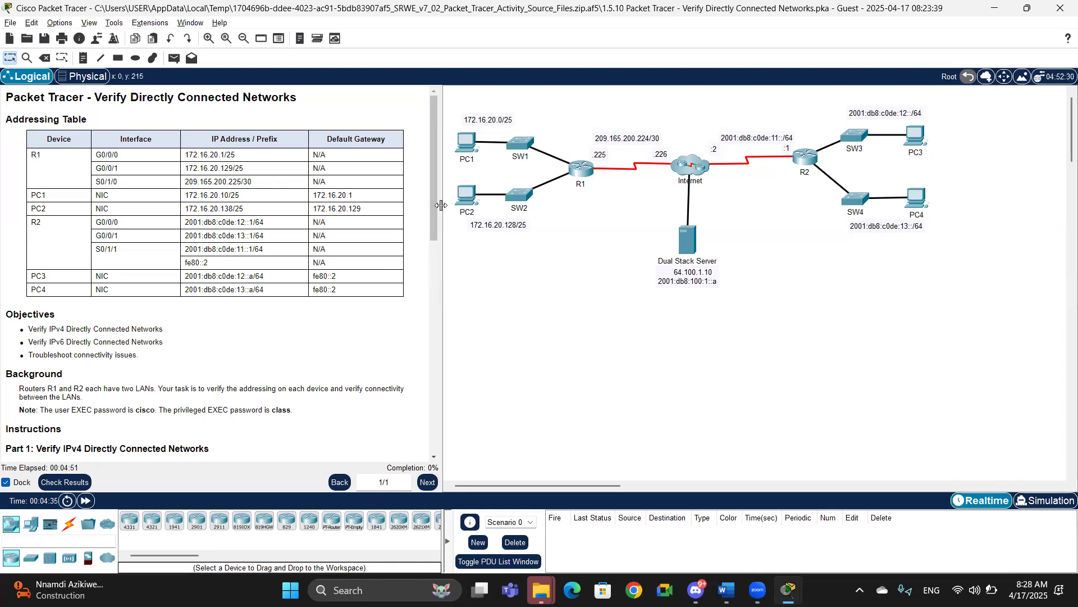
{"action": "left_click_drag", "start_coordinate": [431, 204], "coordinate": [432, 280]}
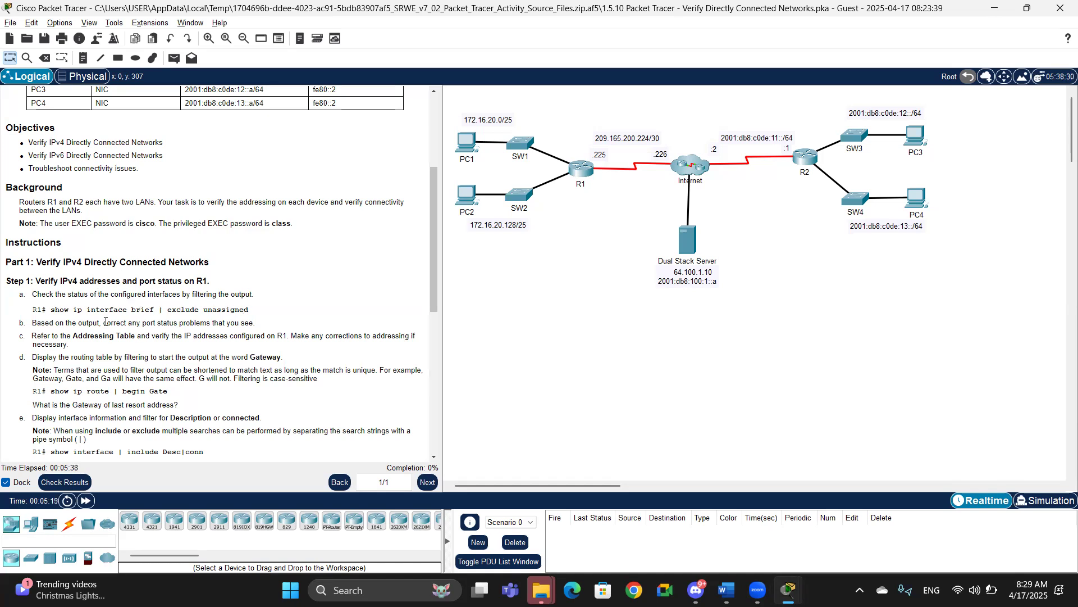
Step: Open R1's command line, log in with the user password and enter privileged EXEC mode with the enable password
{"action": "left_click", "coordinate": [579, 170]}
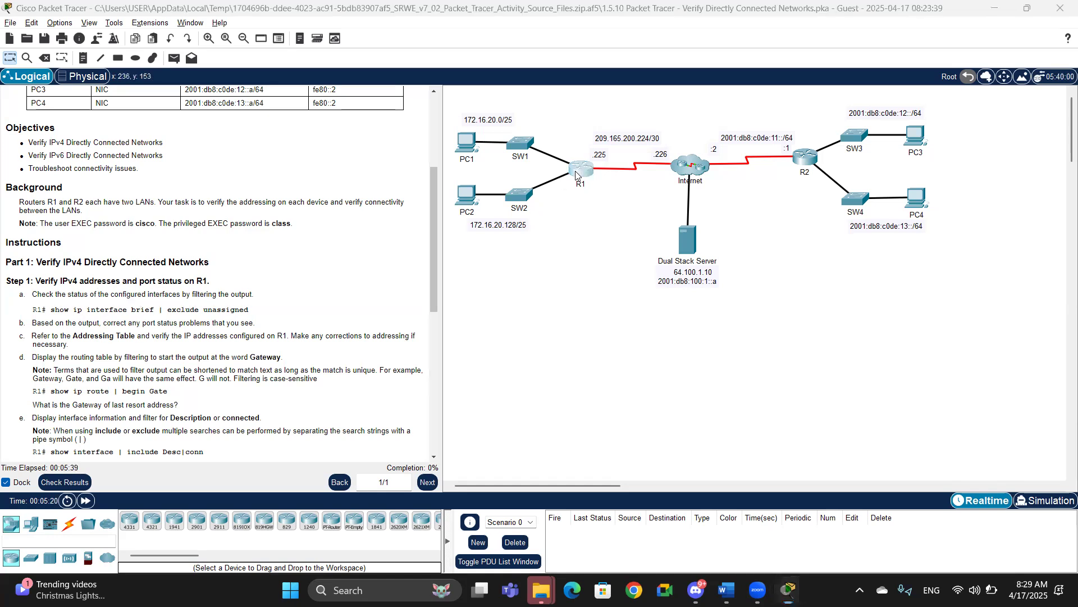
{"action": "left_click", "coordinate": [472, 111]}
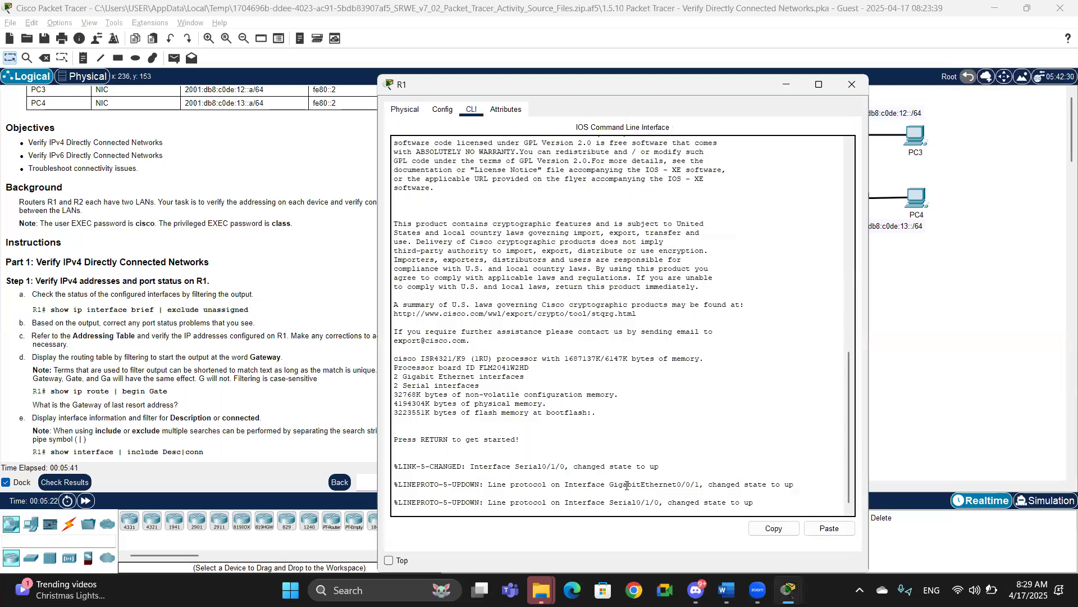
{"action": "key", "text": "Return"}
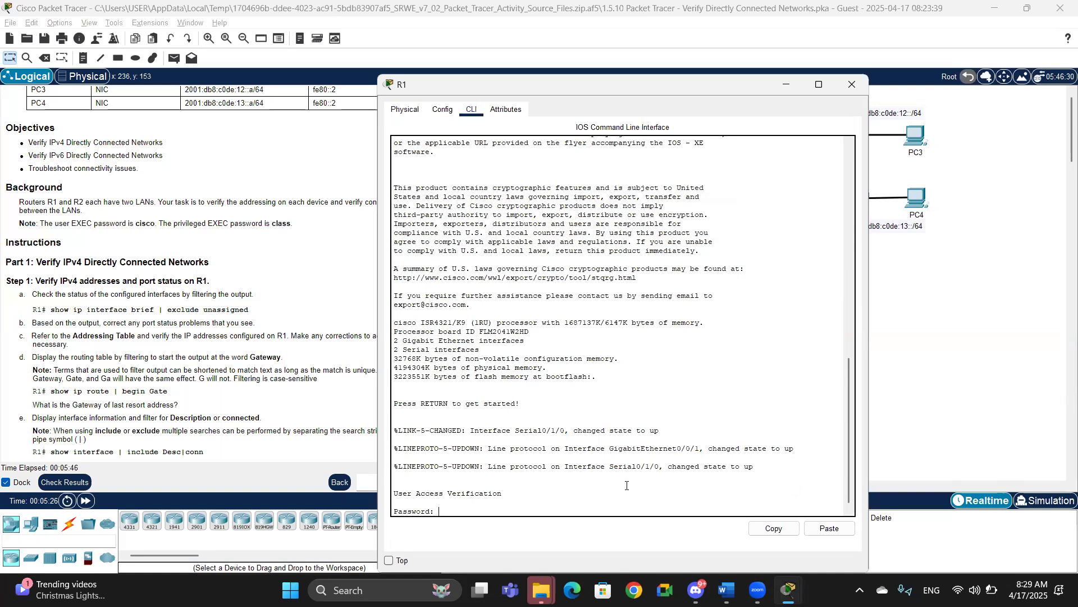
{"action": "key", "text": "Return"}
{"action": "type", "text": "enable"}
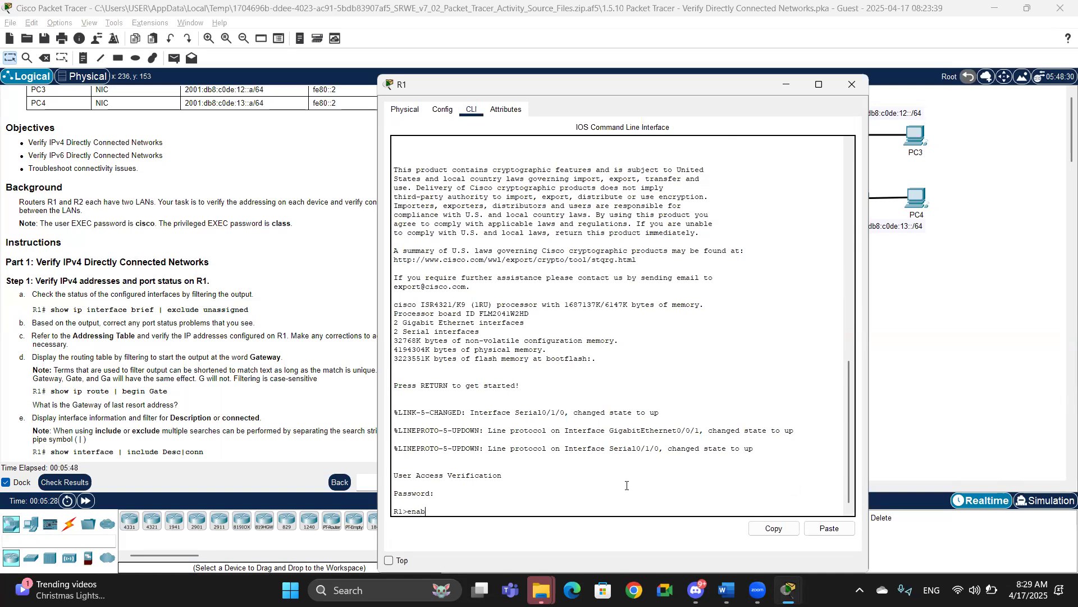
{"action": "key", "text": "Return"}
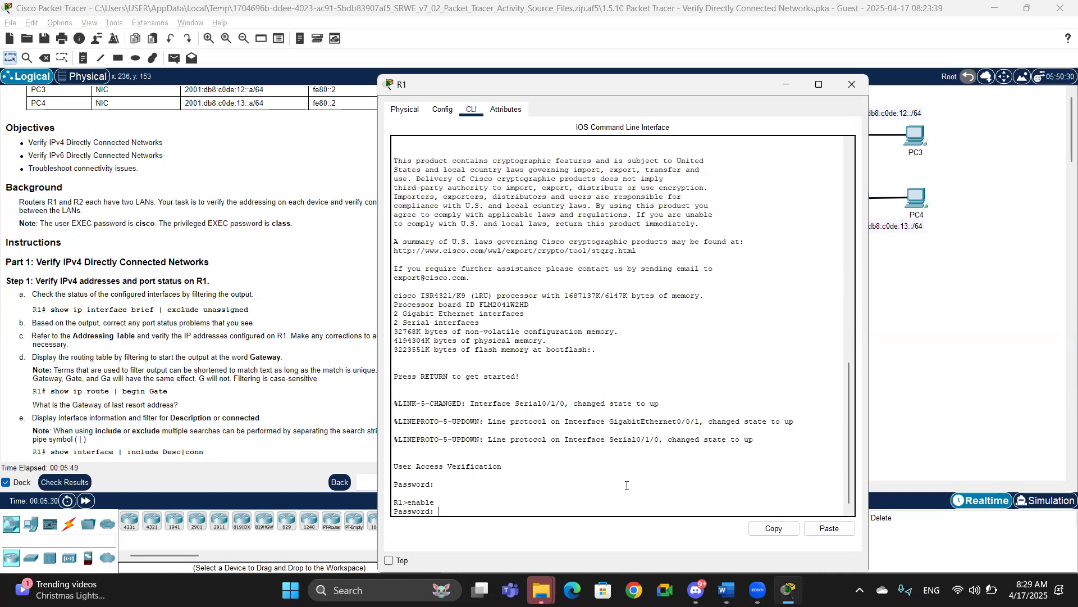
{"action": "key", "text": "Return"}
Step: Check R1's interface status with show ip interface brief | exclude unassigned
{"action": "type", "text": "show ip inter"}
{"action": "key", "text": "Tab"}
{"action": "type", "text": "brief"}
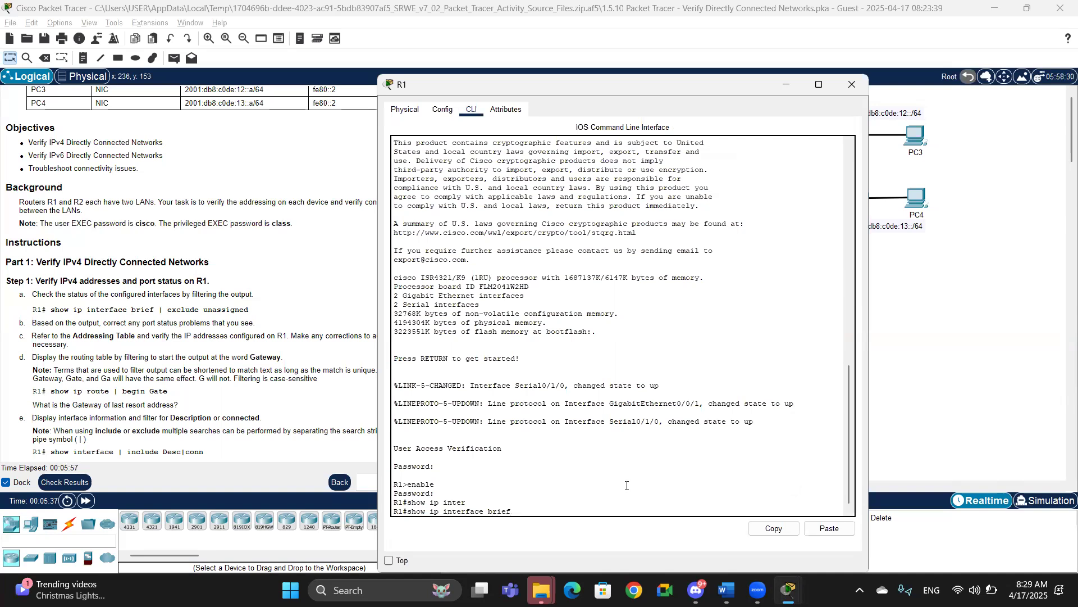
{"action": "type", "text": " | exclud"}
{"action": "key", "text": "Tab"}
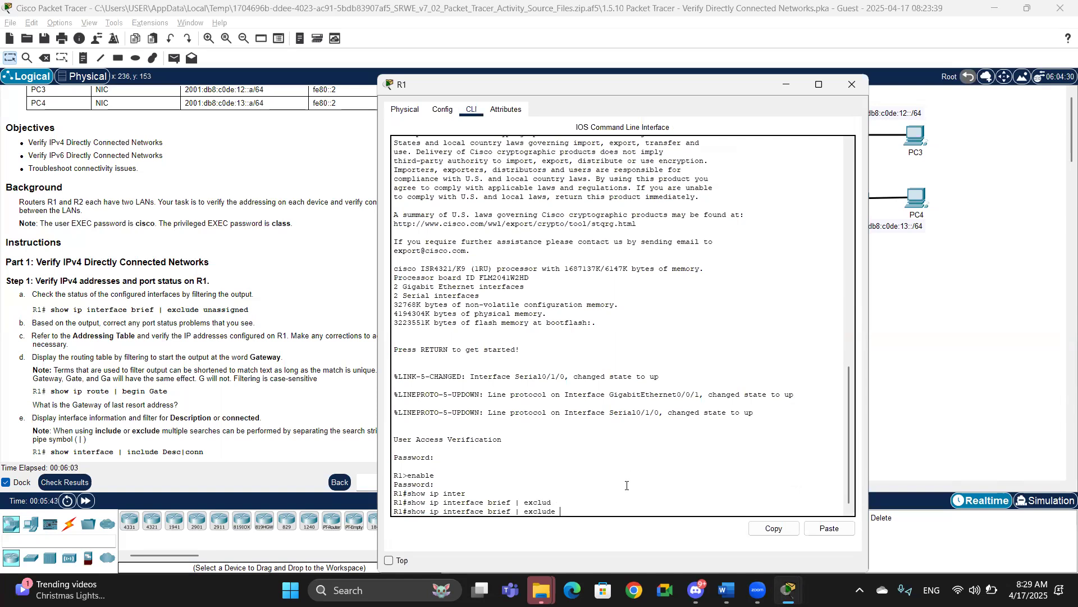
{"action": "type", "text": "unassigned"}
{"action": "key", "text": "Return"}
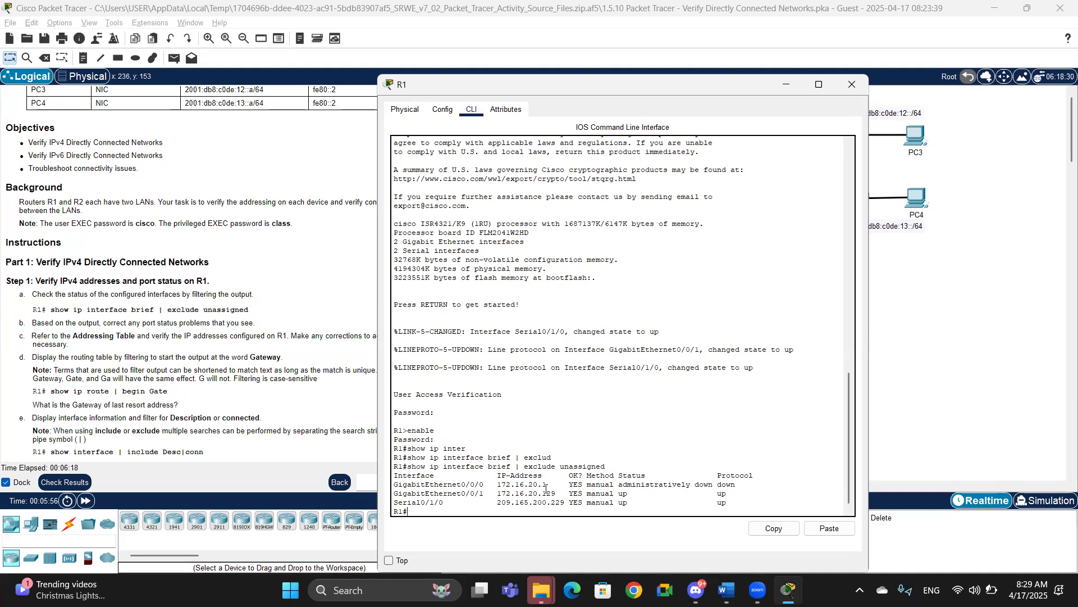
Step: Compare R1's interface output with the addressing table and the step instructions
{"action": "left_click", "coordinate": [308, 283]}
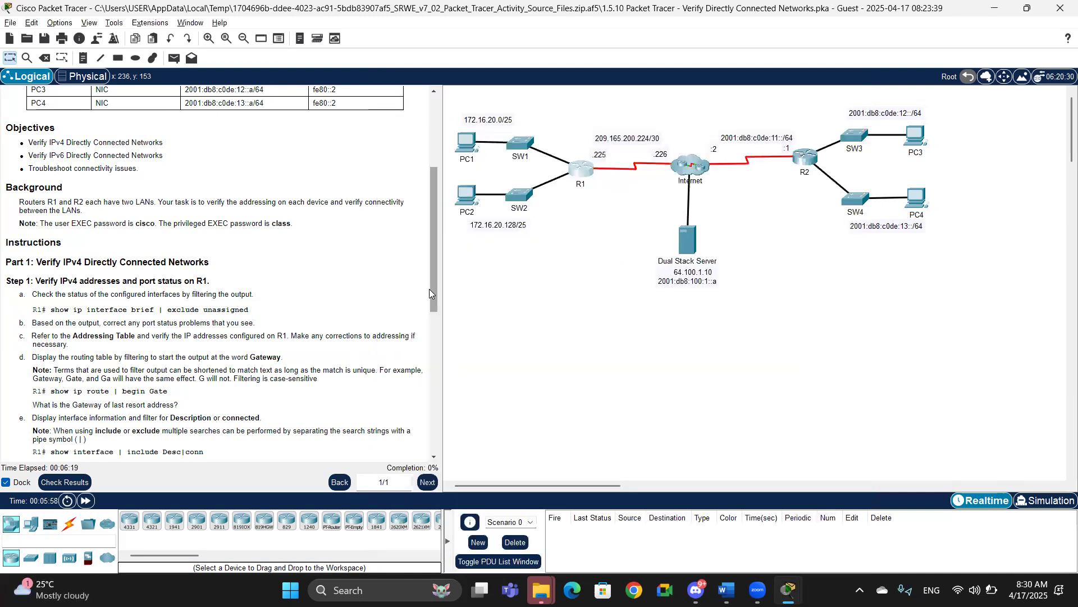
{"action": "left_click_drag", "start_coordinate": [438, 230], "coordinate": [437, 158]}
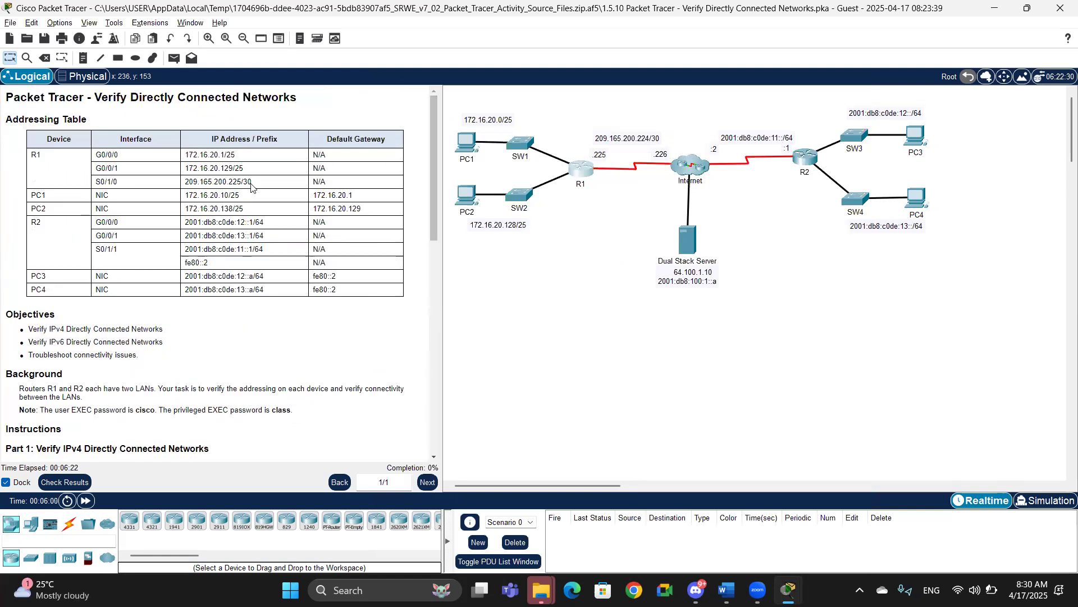
{"action": "key", "text": "alt+Tab"}
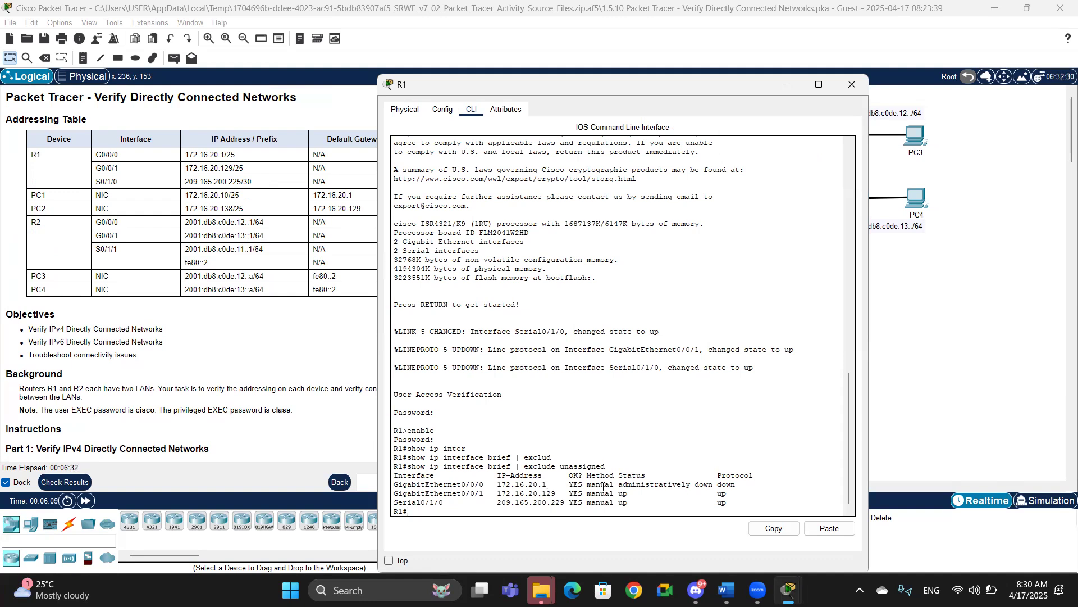
{"action": "left_click_drag", "start_coordinate": [741, 484], "coordinate": [583, 484]}
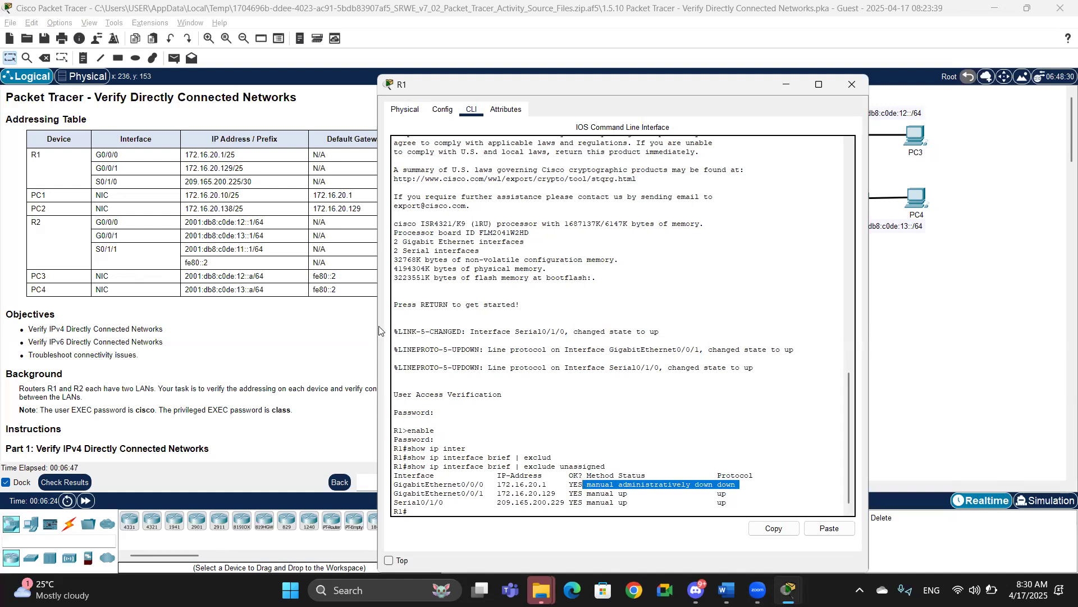
{"action": "left_click", "coordinate": [397, 492]}
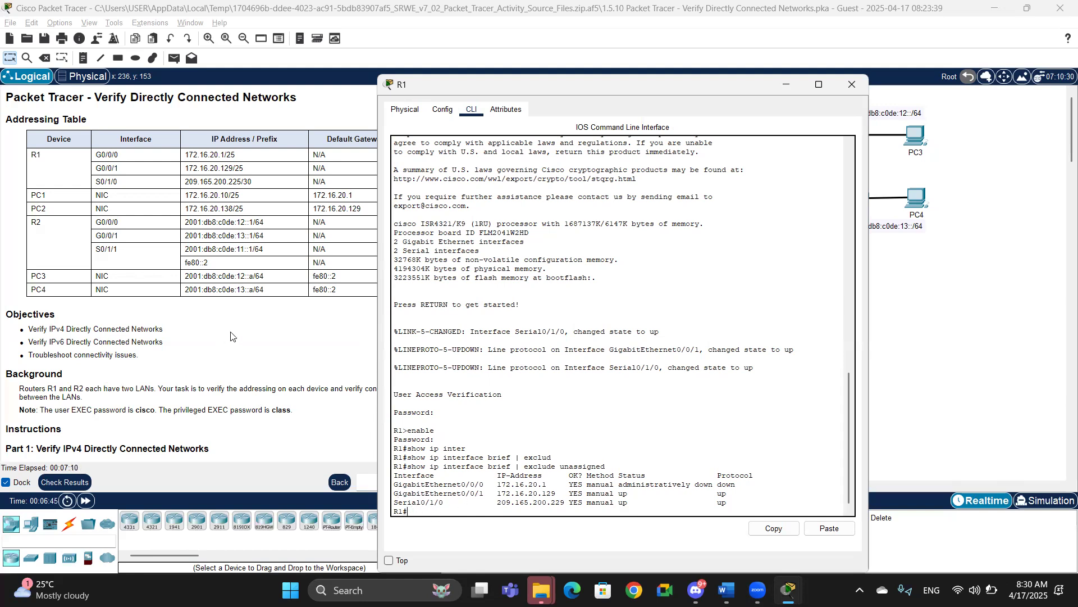
{"action": "left_click", "coordinate": [264, 338]}
{"action": "left_click_drag", "start_coordinate": [434, 228], "coordinate": [436, 332]}
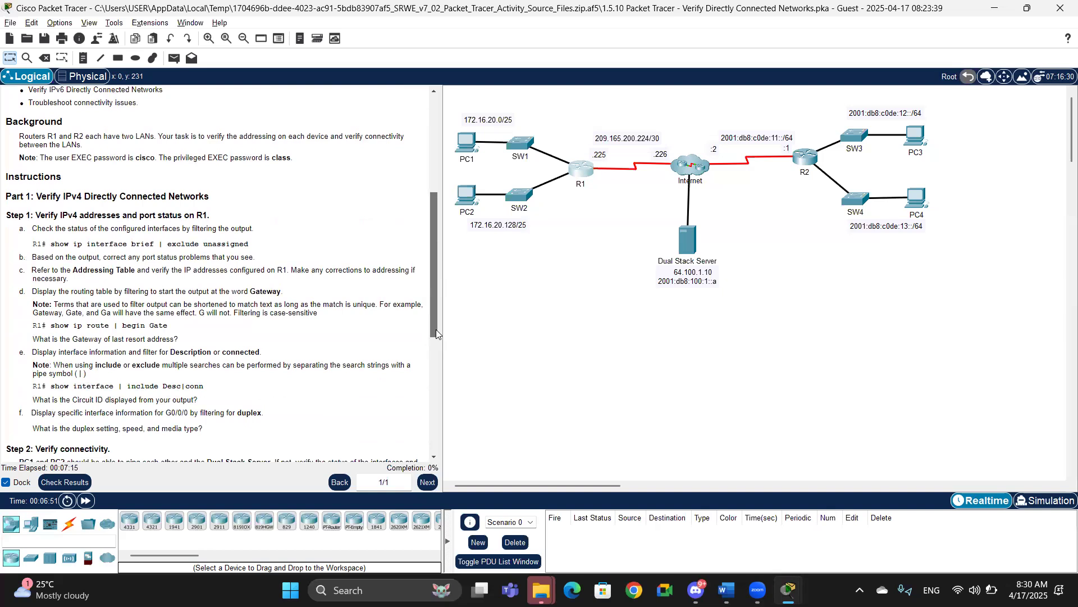
{"action": "left_click_drag", "start_coordinate": [436, 329], "coordinate": [432, 279]}
{"action": "key", "text": "alt+Tab"}
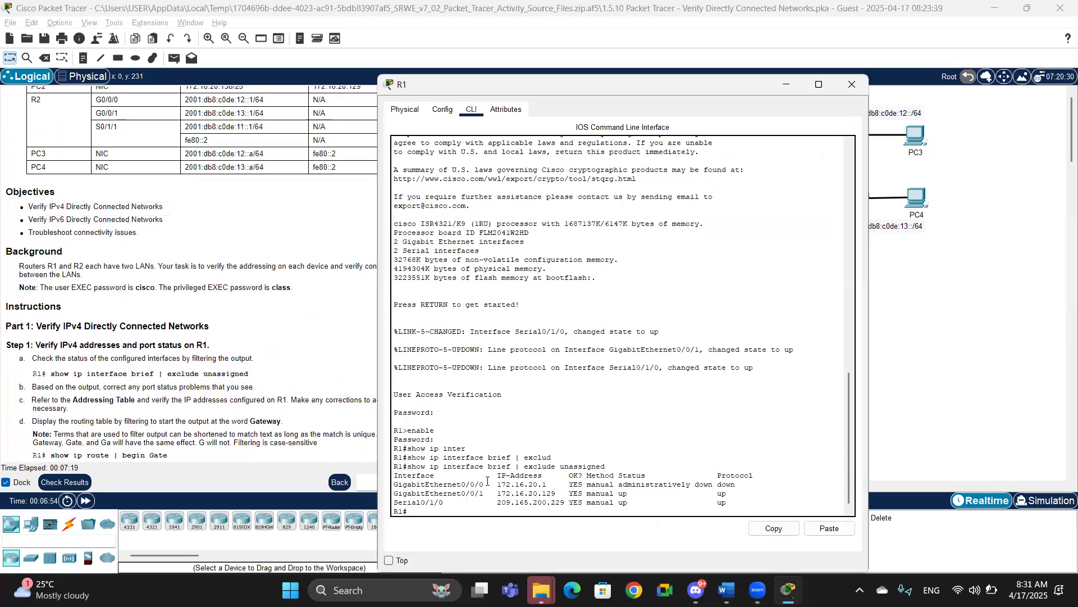
Step: Enter global configuration mode on R1 with config t
{"action": "type", "text": "int"}
{"action": "key", "text": "BackSpace"}
{"action": "key", "text": "BackSpace"}
{"action": "key", "text": "BackSpace"}
{"action": "type", "text": "config t"}
{"action": "key", "text": "Return"}
Step: Try to select interface g0/0 and issue no shutdown from global configuration
{"action": "type", "text": "inter"}
{"action": "key", "text": "Tab"}
{"action": "type", "text": "g"}
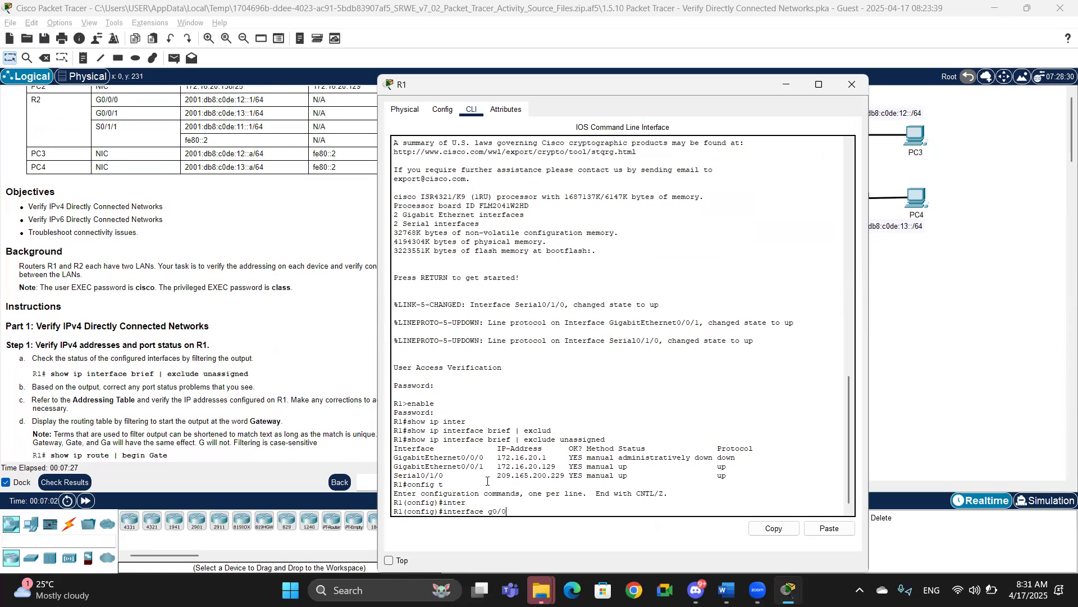
{"action": "type", "text": "0/0"}
{"action": "key", "text": "Return"}
{"action": "type", "text": "no shutd"}
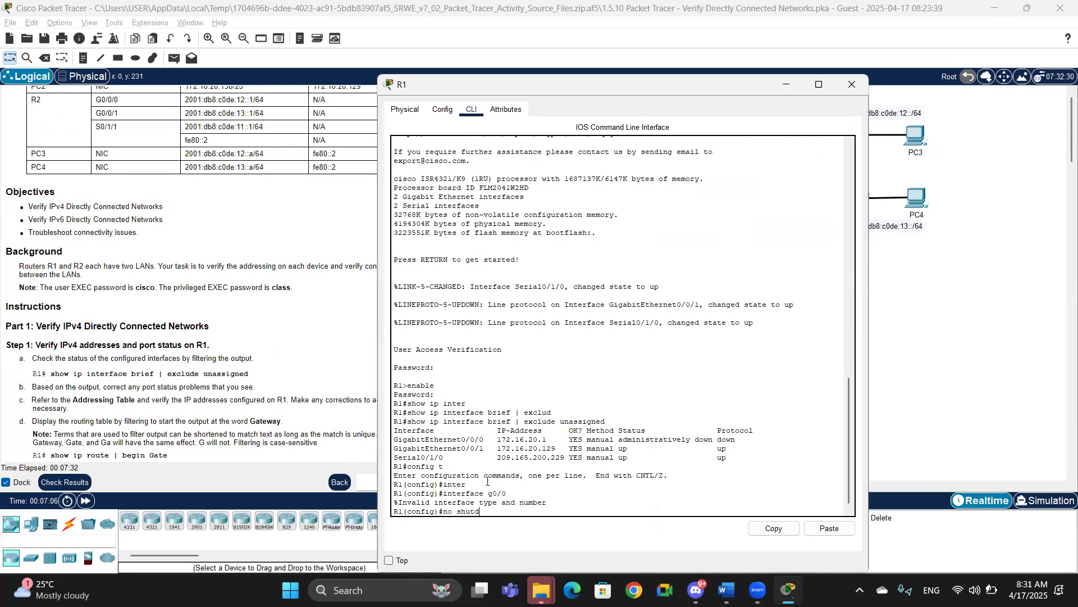
{"action": "key", "text": "Tab"}
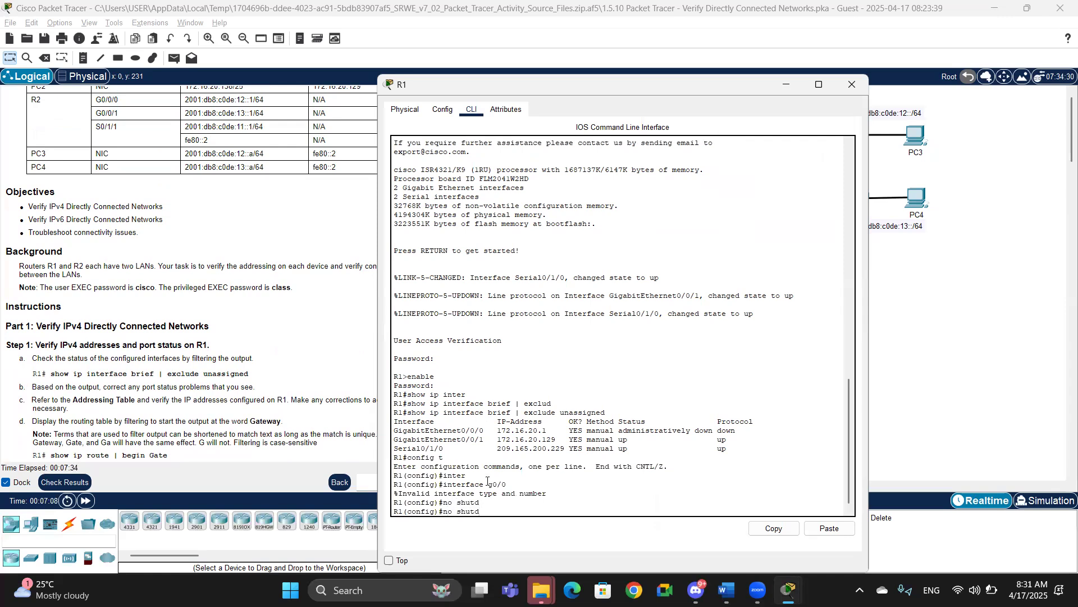
{"action": "type", "text": "ow"}
{"action": "key", "text": "Tab"}
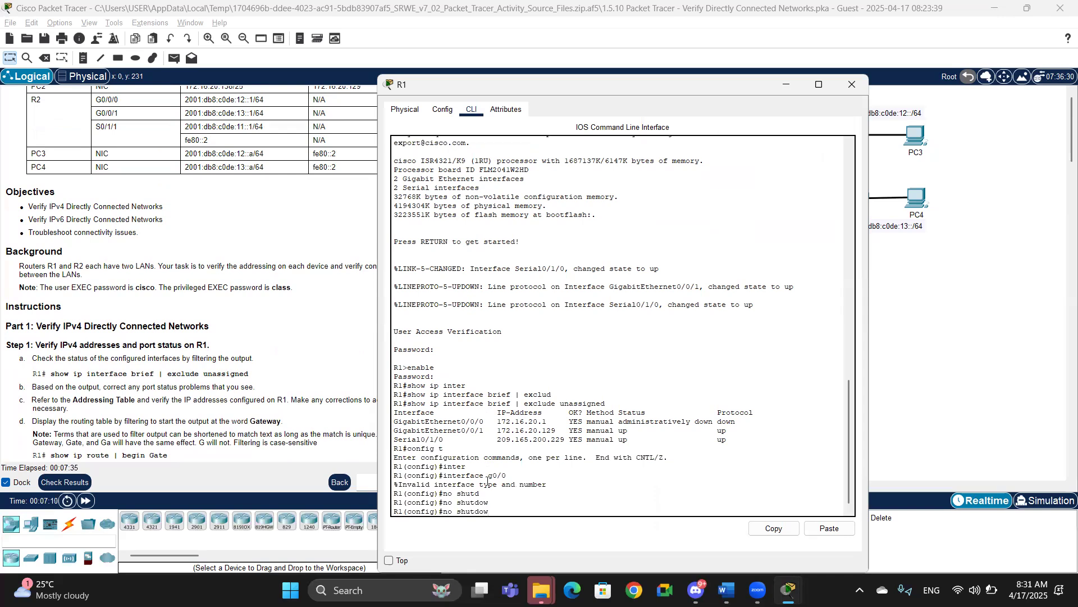
{"action": "type", "text": "n"}
{"action": "key", "text": "BackSpace"}
{"action": "key", "text": "BackSpace"}
{"action": "key", "text": "BackSpace"}
{"action": "key", "text": "BackSpace"}
{"action": "key", "text": "BackSpace"}
{"action": "key", "text": "BackSpace"}
{"action": "key", "text": "BackSpace"}
{"action": "key", "text": "BackSpace"}
Step: Bring up interface GigabitEthernet0/0/0 on R1 with no shutdown
{"action": "type", "text": "inter"}
{"action": "key", "text": "Tab"}
{"action": "type", "text": "g0/0/0"}
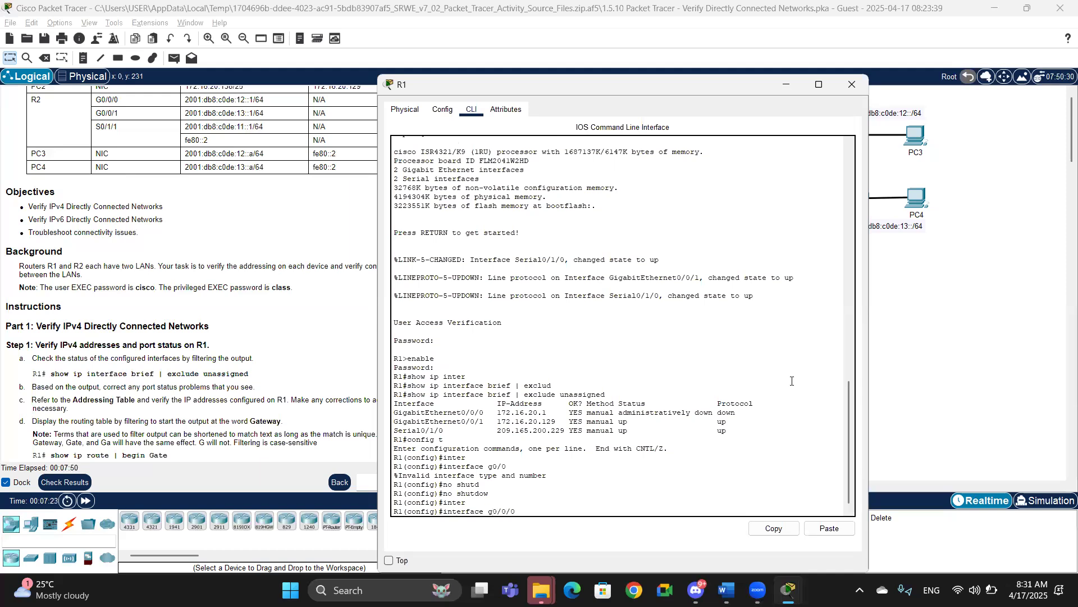
{"action": "key", "text": "Return"}
{"action": "type", "text": "no shut"}
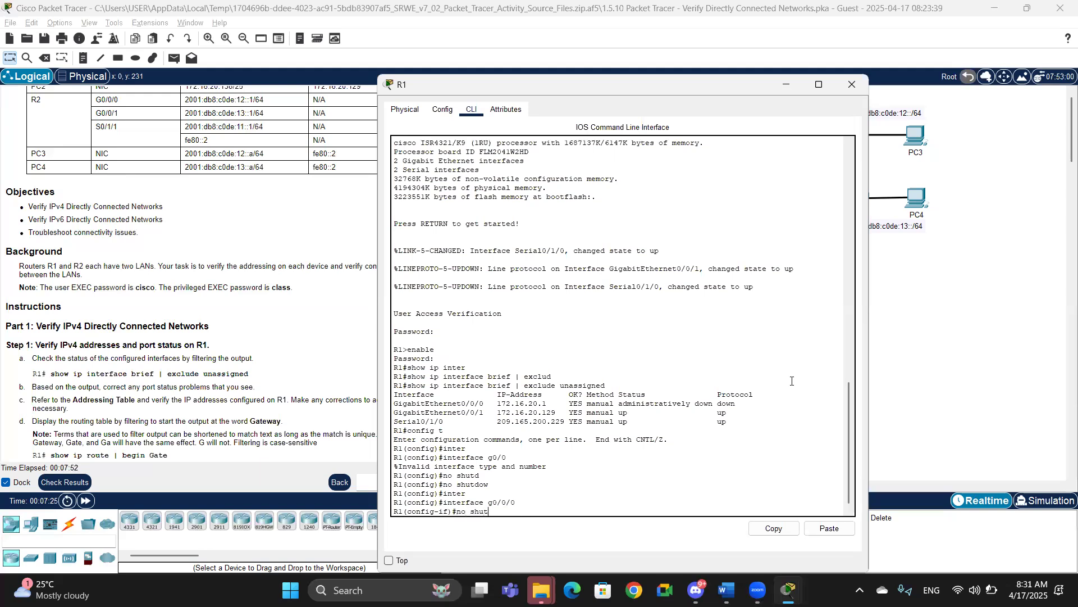
{"action": "key", "text": "Tab"}
{"action": "key", "text": "Return"}
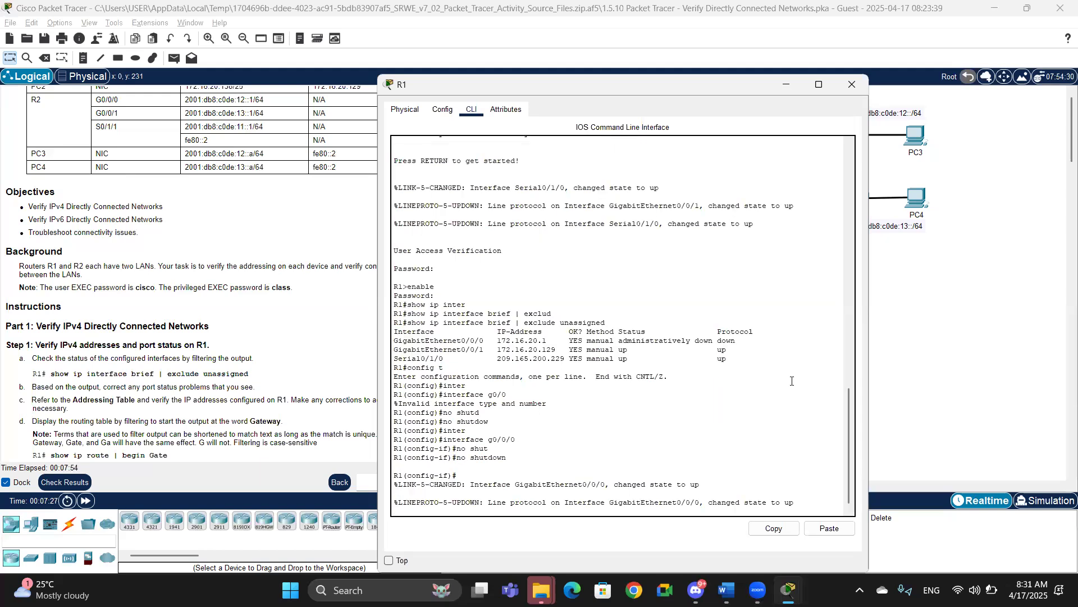
{"action": "key", "text": "Return"}
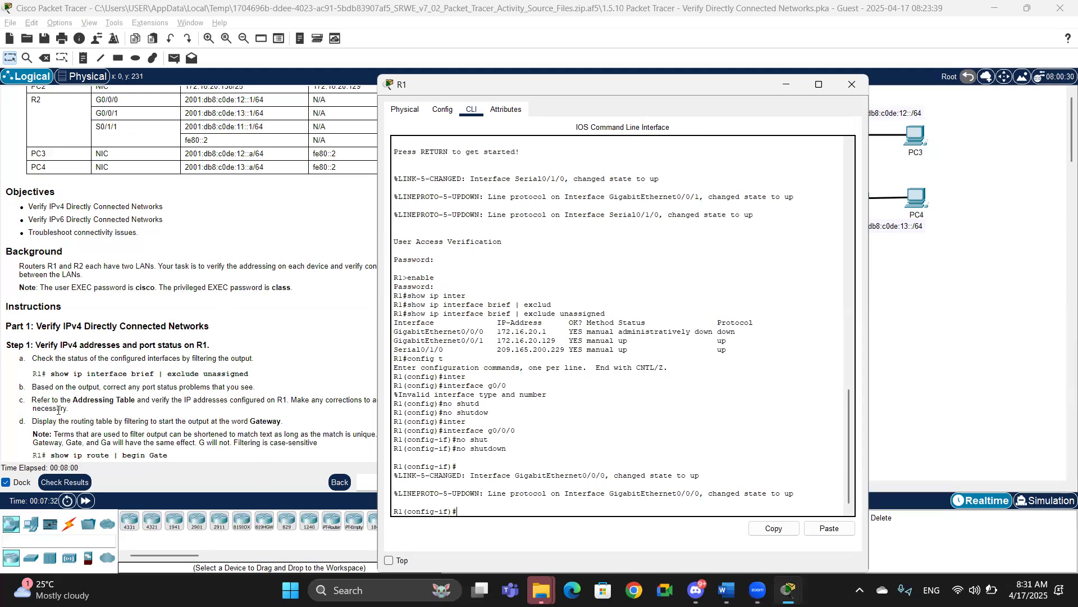
Step: Exit configuration mode back to privileged EXEC on R1
{"action": "left_click", "coordinate": [307, 410]}
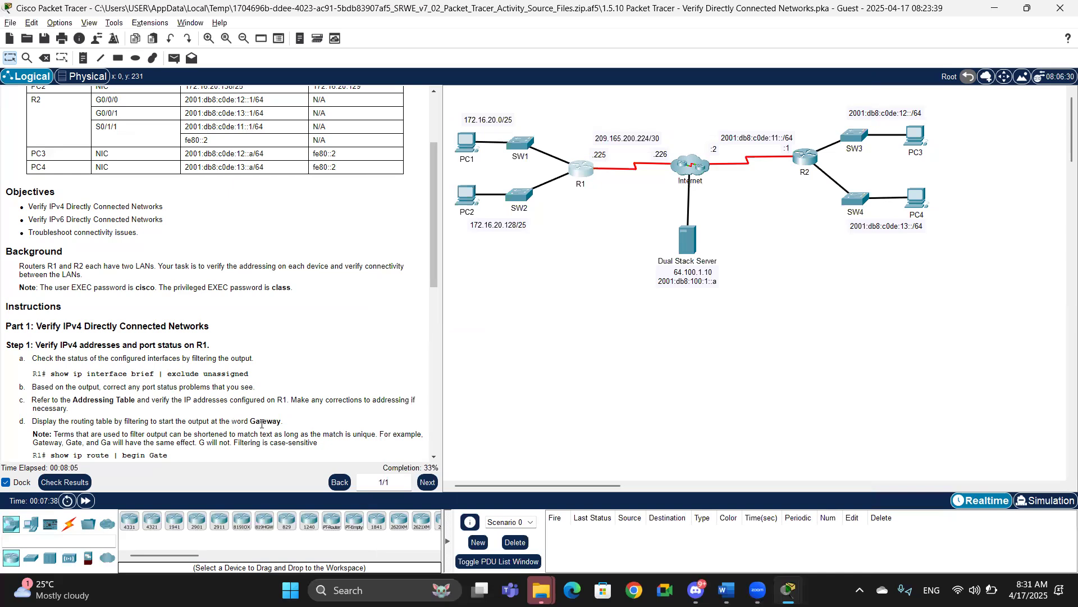
{"action": "key", "text": "alt+Tab"}
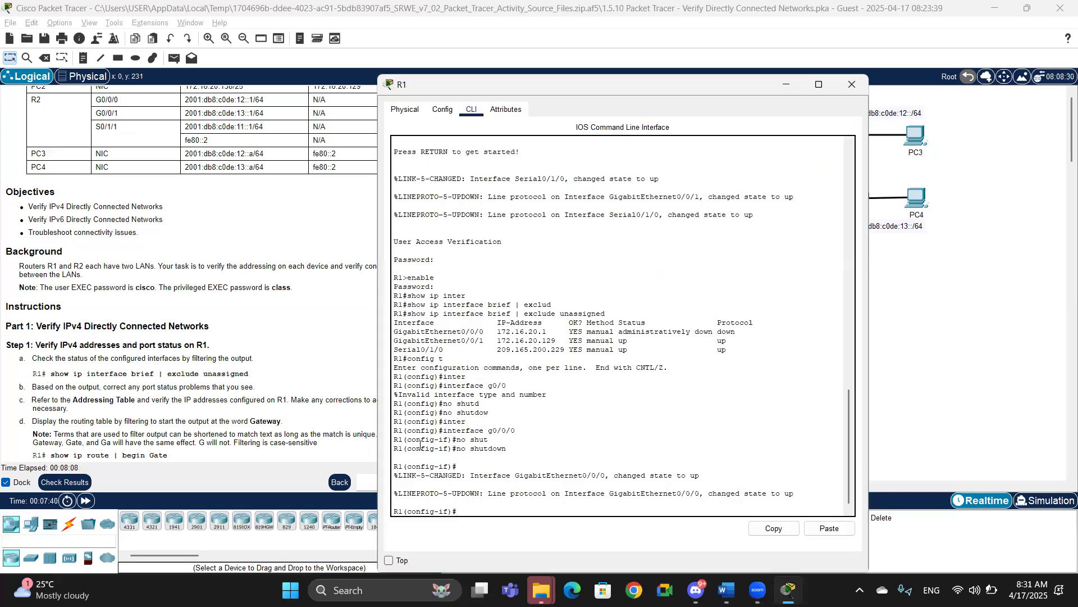
{"action": "type", "text": "exit"}
{"action": "key", "text": "Return"}
{"action": "type", "text": "exit"}
{"action": "key", "text": "Return"}
Step: Enter show ip interface brief and list its available output modifiers
{"action": "type", "text": "show ip"}
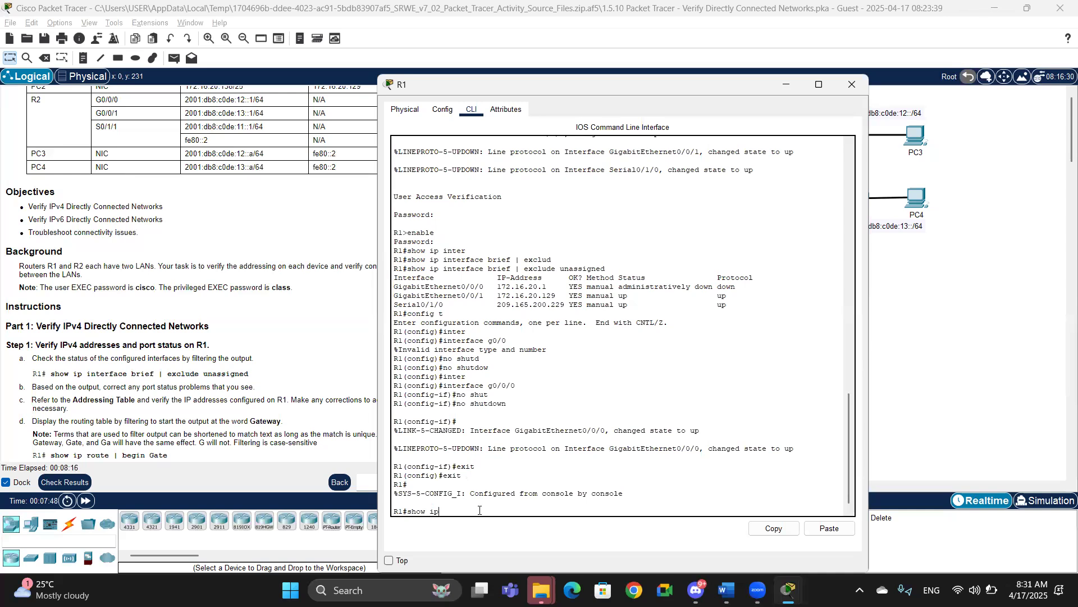
{"action": "type", "text": " inter"}
{"action": "key", "text": "Tab"}
{"action": "type", "text": "brief"}
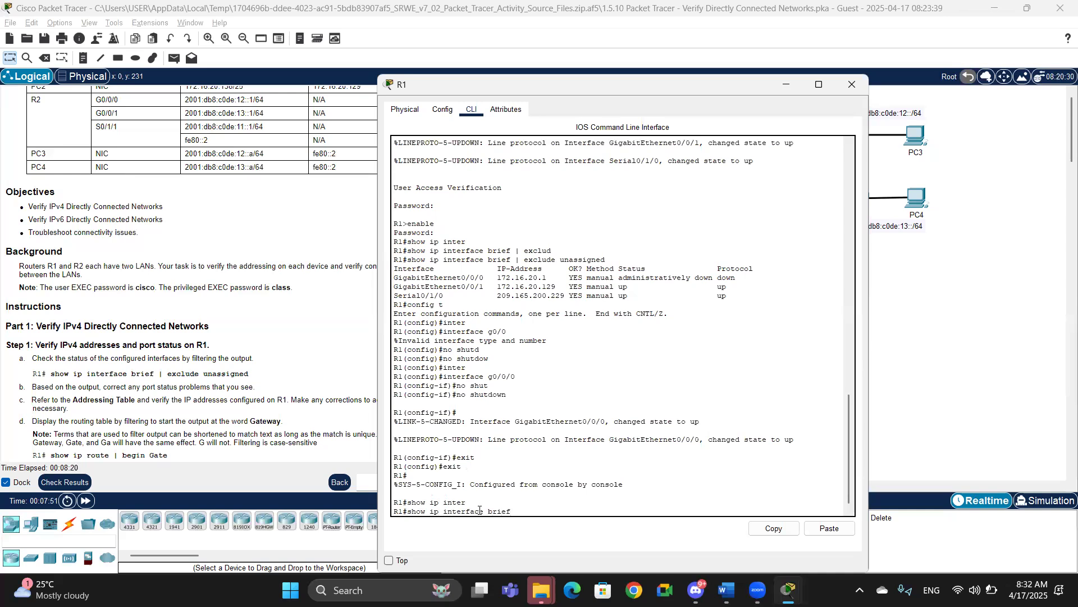
{"action": "type", "text": " ?"}
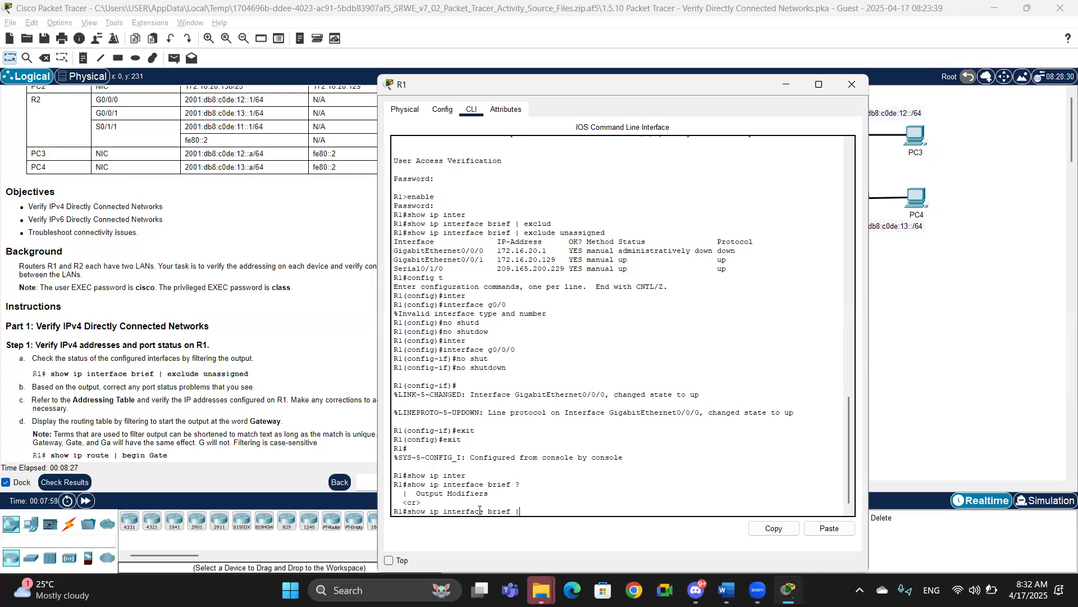
Step: Run show ip interface brief with the begin modifier set to Gateway, checking the available modifier options along the way
{"action": "type", "text": "Gate"}
{"action": "key", "text": "Tab"}
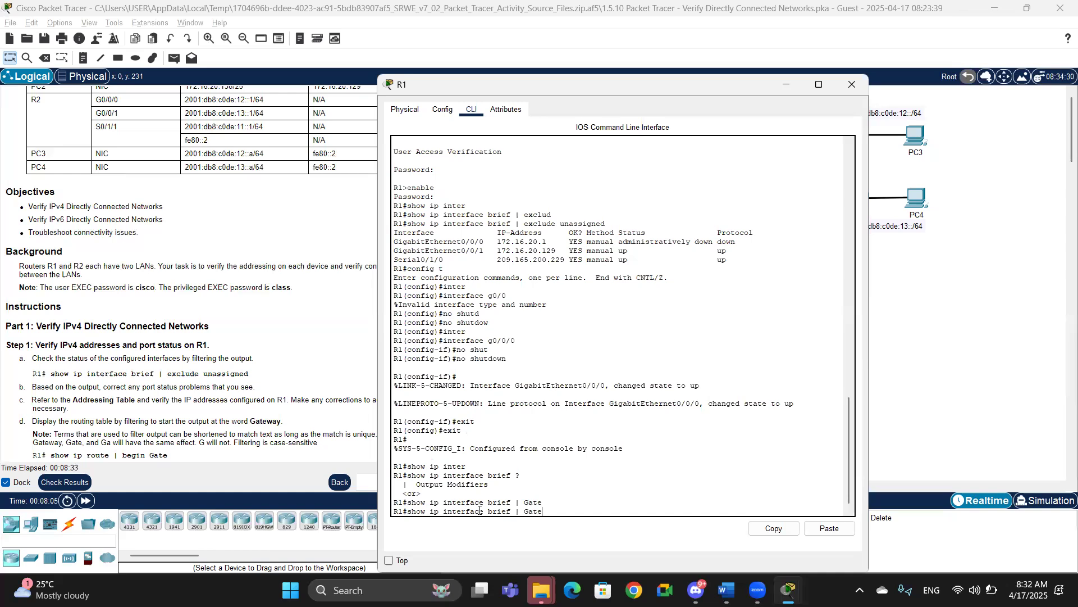
{"action": "key", "text": "BackSpace"}
{"action": "key", "text": "BackSpace"}
{"action": "key", "text": "BackSpace"}
{"action": "type", "text": "?"}
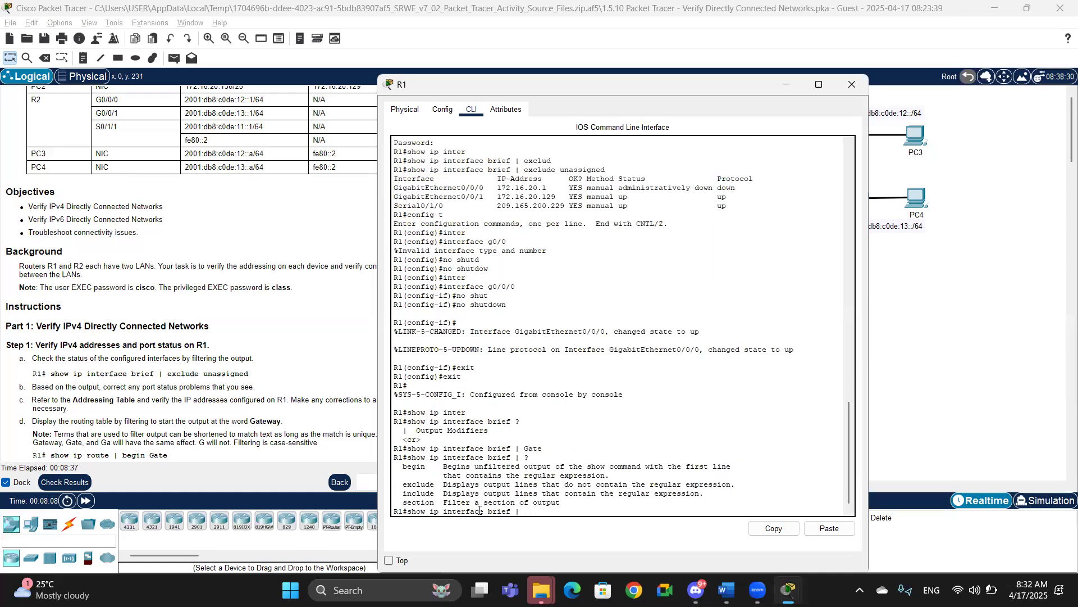
{"action": "type", "text": "be"}
{"action": "key", "text": "Tab"}
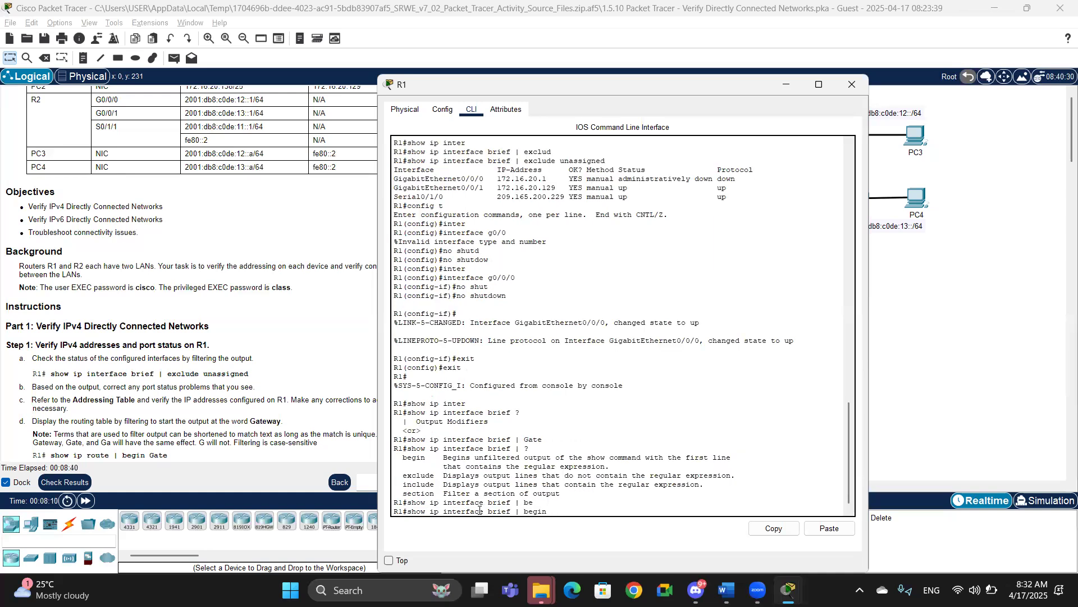
{"action": "type", "text": "?"}
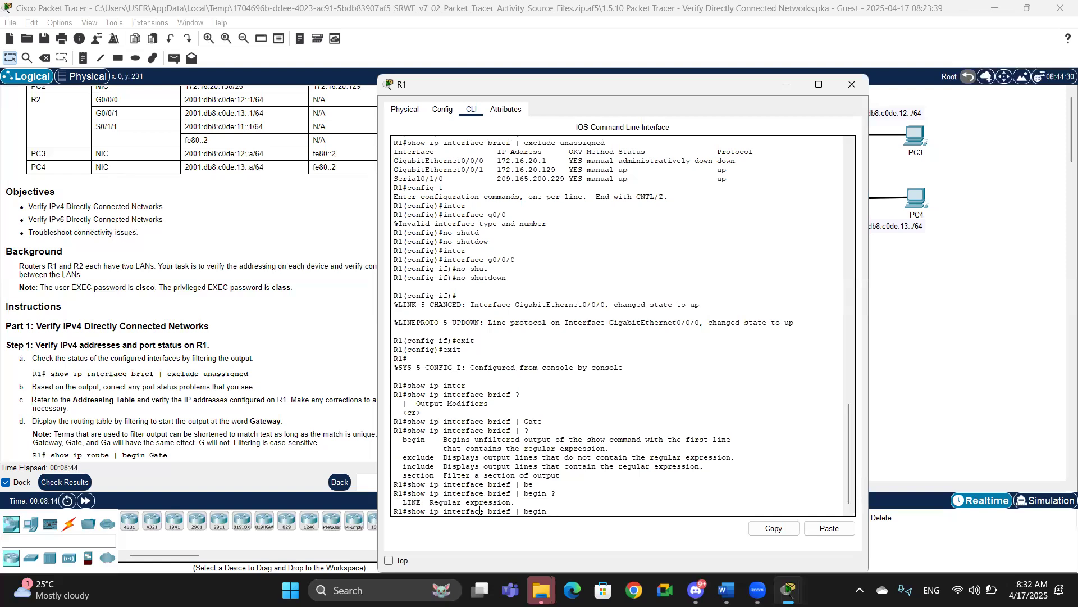
{"action": "type", "text": "Gateway"}
{"action": "key", "text": "Return"}
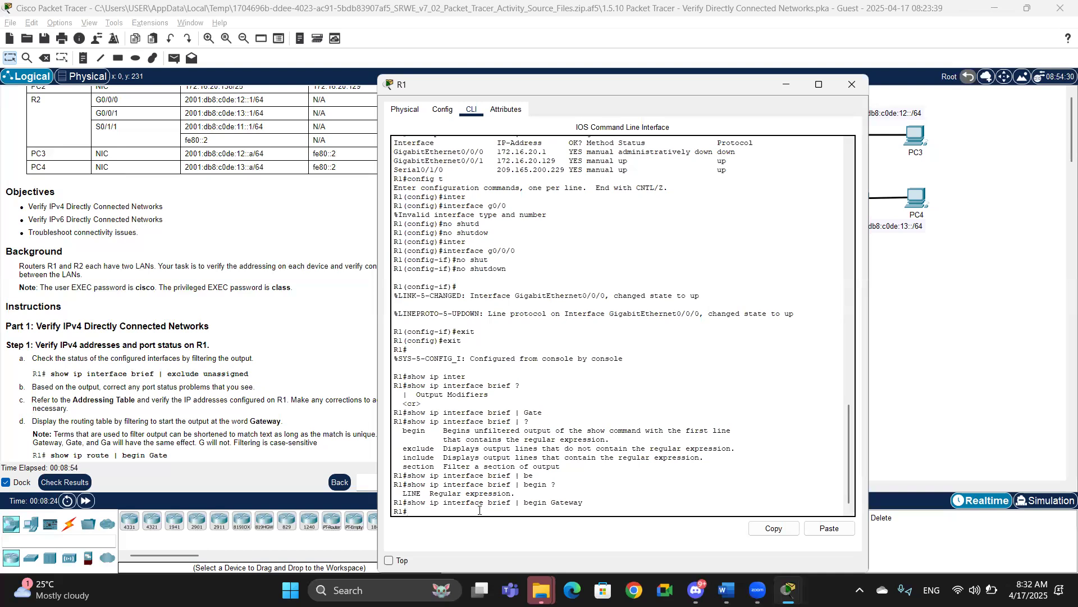
Step: List all available show commands on R1 and page through the help output
{"action": "type", "text": "show ?"}
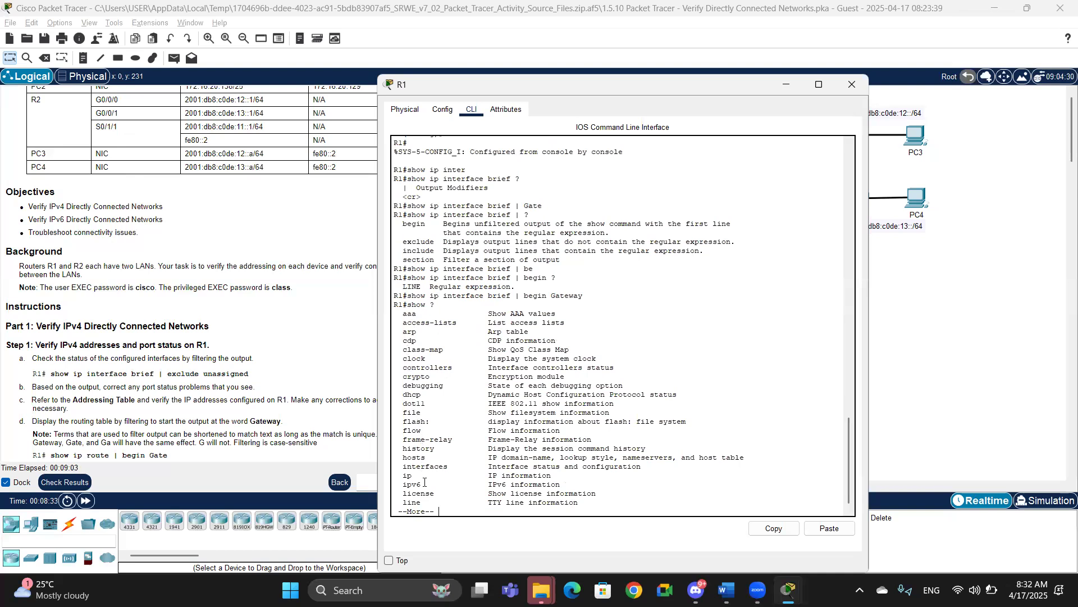
{"action": "key", "text": "space"}
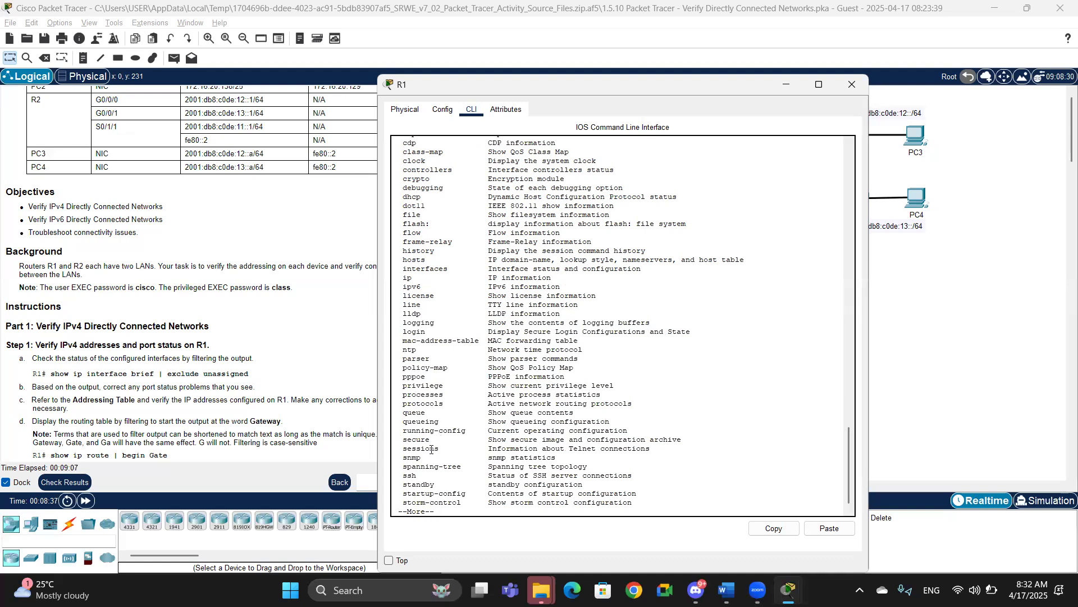
{"action": "key", "text": "space"}
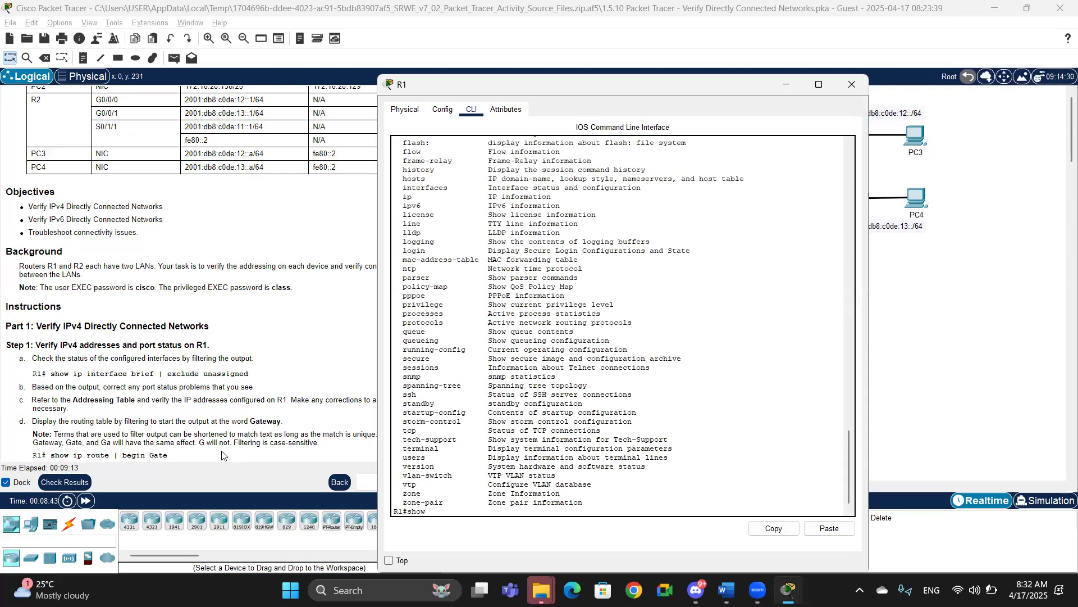
Step: Display R1's routing table filtered with show ip route | begin Gate
{"action": "left_click", "coordinate": [178, 419]}
{"action": "scroll", "coordinate": [179, 418], "scroll_direction": "down", "scroll_amount": 1}
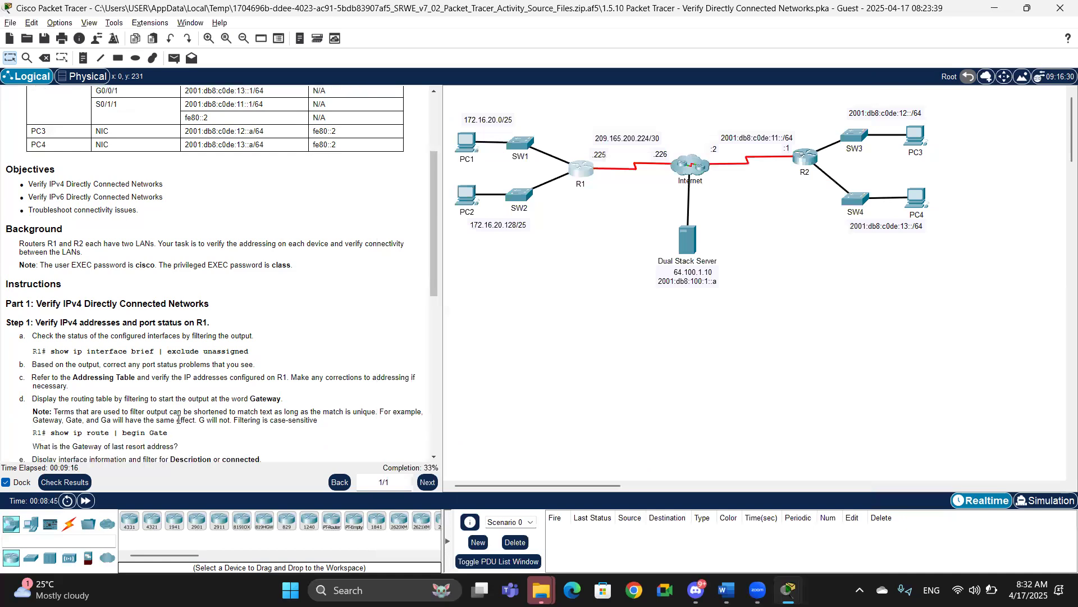
{"action": "key", "text": "alt+Tab"}
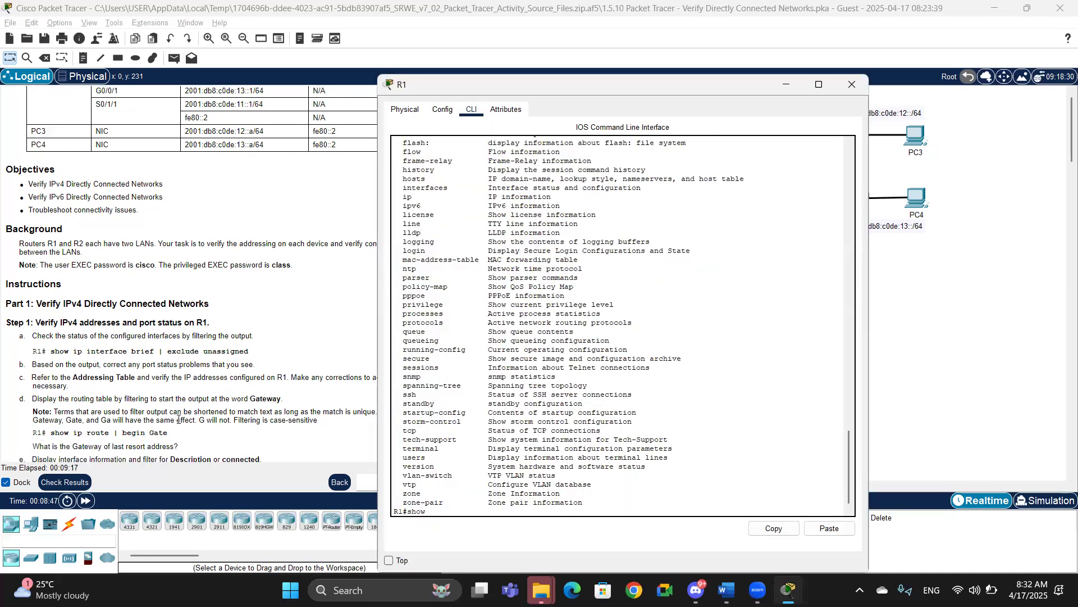
{"action": "key", "text": "BackSpace"}
{"action": "type", "text": "ip route | begin Gate"}
{"action": "key", "text": "Return"}
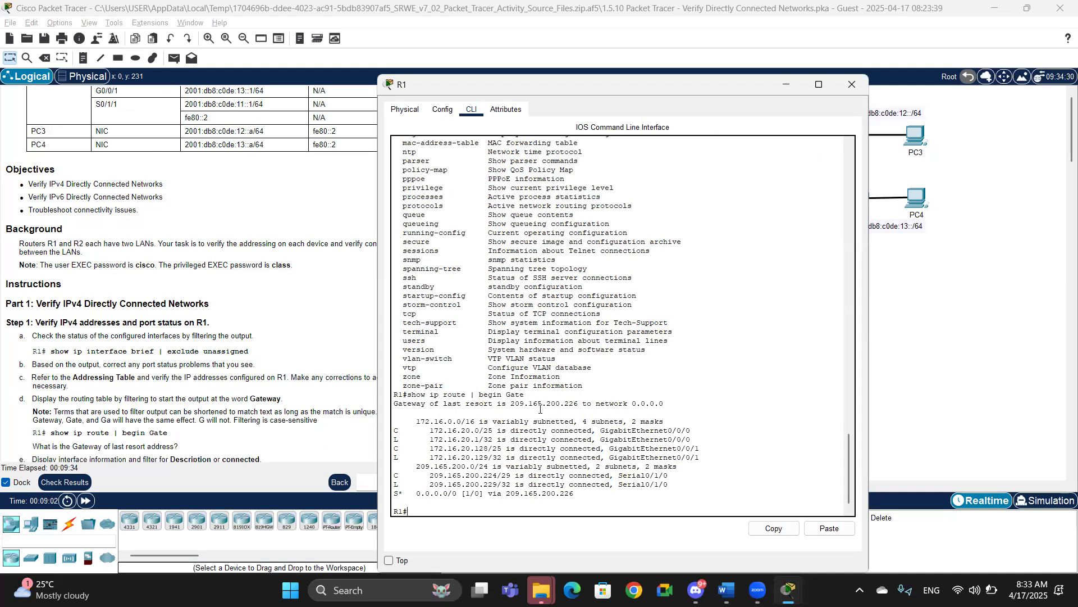
Step: Examine the gateway of last resort and connected network entries in the routing table against the addressing table
{"action": "left_click_drag", "start_coordinate": [512, 403], "coordinate": [574, 404]}
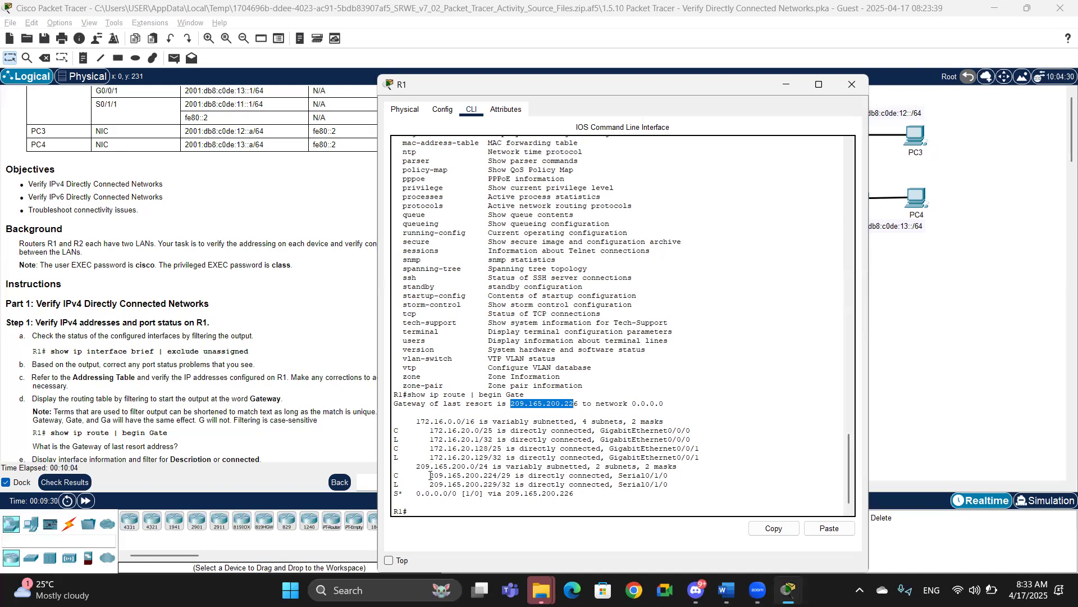
{"action": "left_click", "coordinate": [413, 466]}
{"action": "left_click_drag", "start_coordinate": [414, 466], "coordinate": [537, 466]}
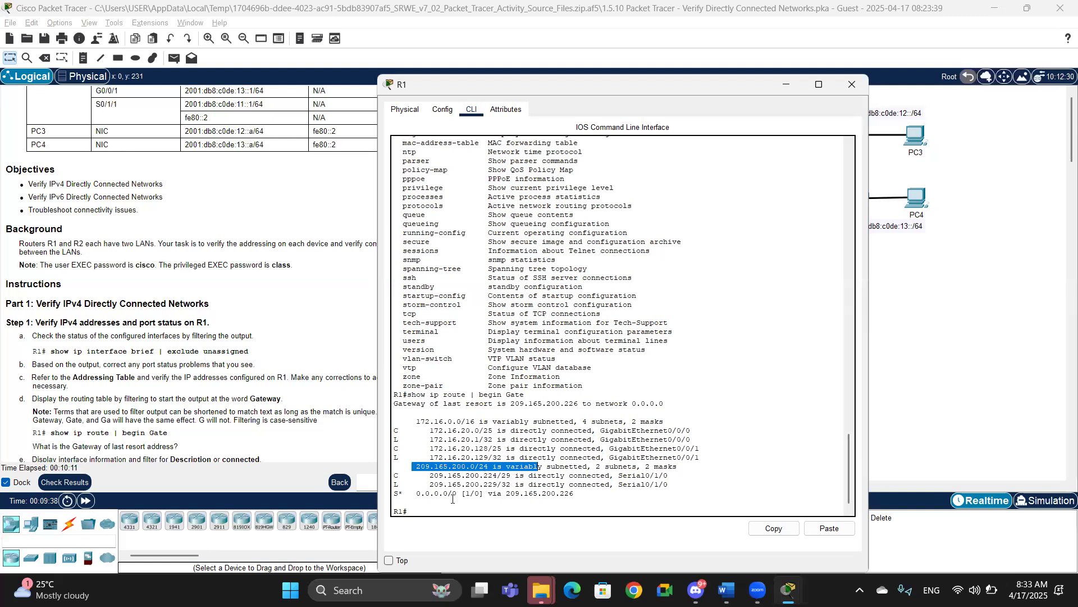
{"action": "left_click_drag", "start_coordinate": [429, 475], "coordinate": [516, 476]}
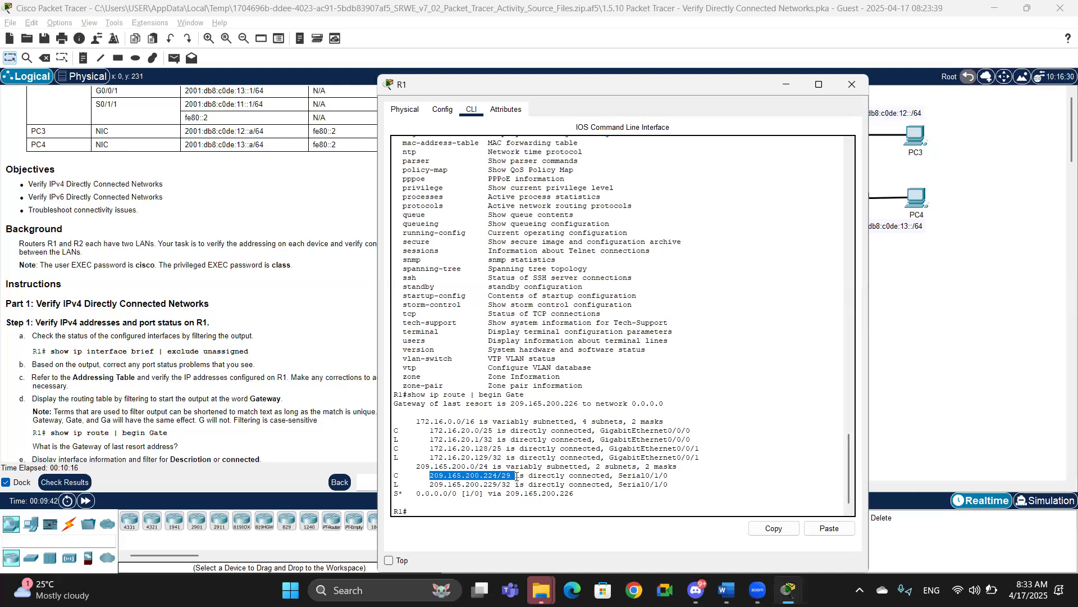
{"action": "left_click_drag", "start_coordinate": [517, 477], "coordinate": [431, 485]}
{"action": "left_click", "coordinate": [433, 485]}
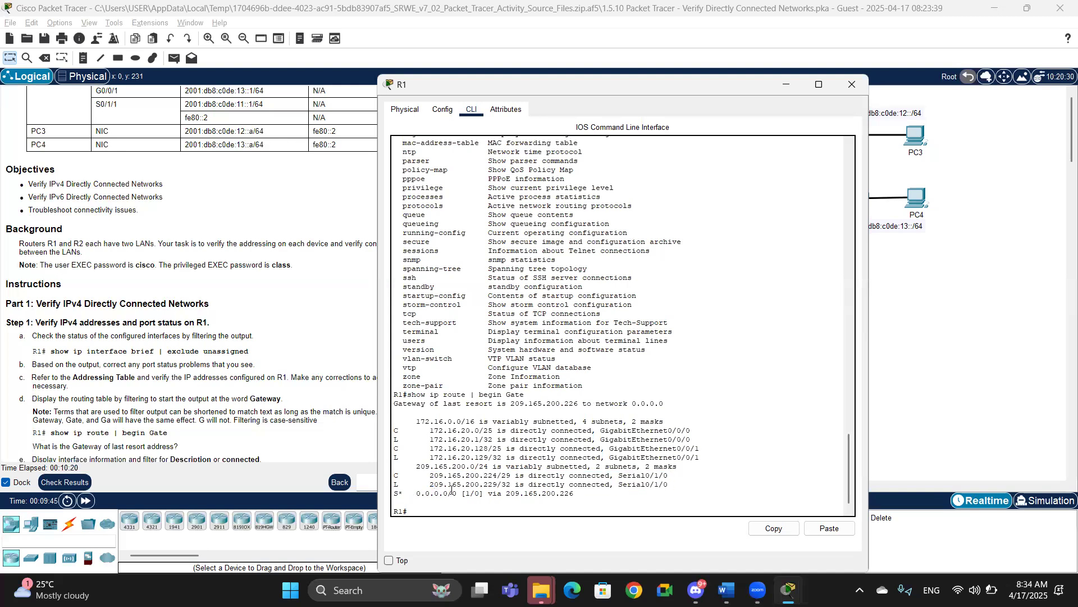
{"action": "left_click", "coordinate": [913, 305]}
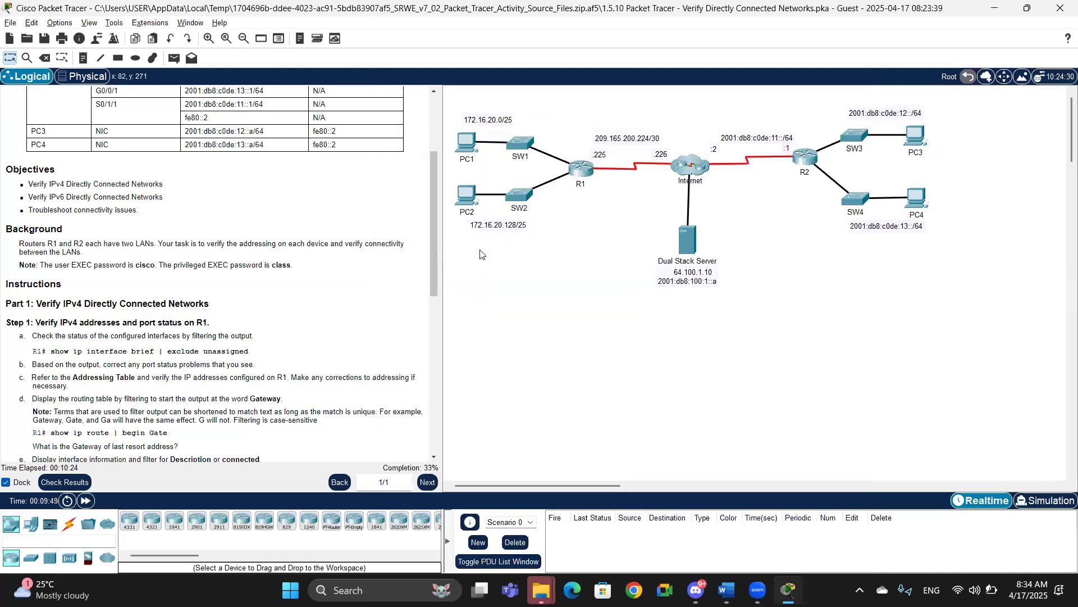
{"action": "left_click_drag", "start_coordinate": [433, 226], "coordinate": [430, 174]}
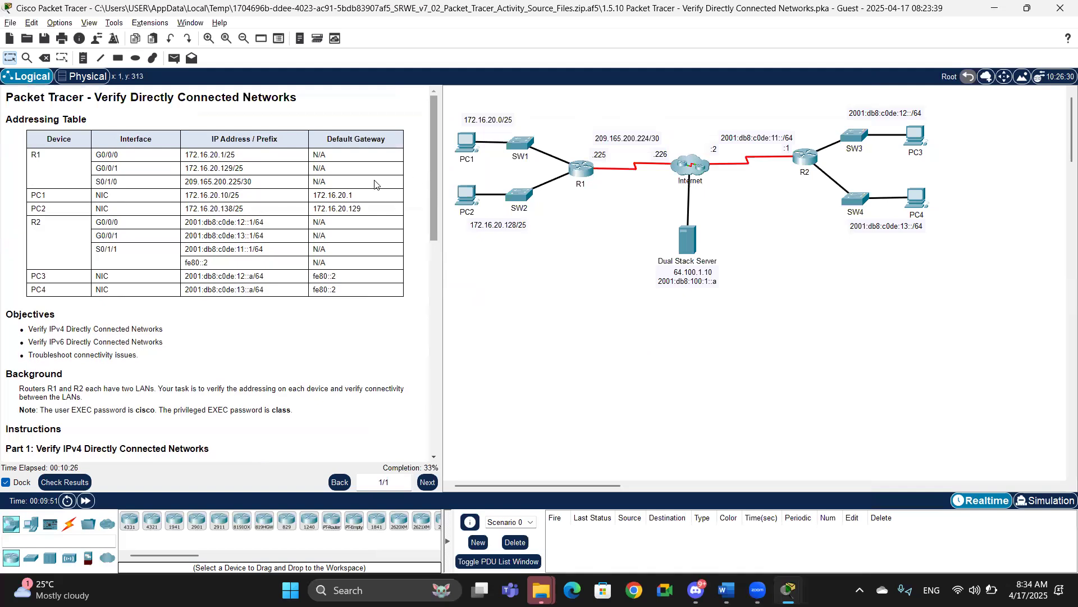
{"action": "key", "text": "alt+Tab"}
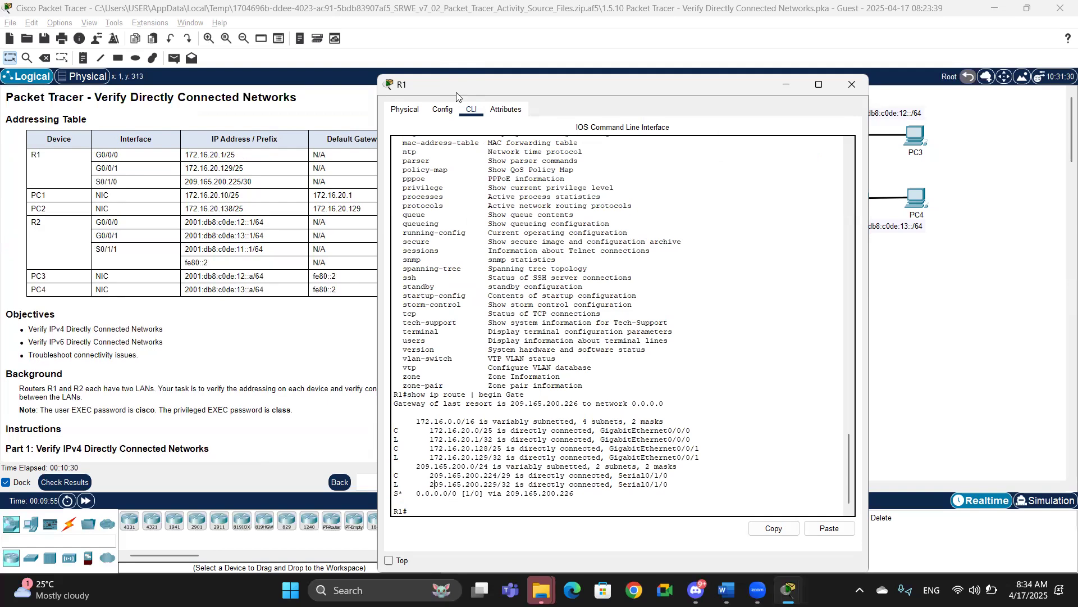
Step: Move the R1 CLI window aside and compare its connected routes with the addressing table and topology labels
{"action": "left_click_drag", "start_coordinate": [456, 96], "coordinate": [732, 90]}
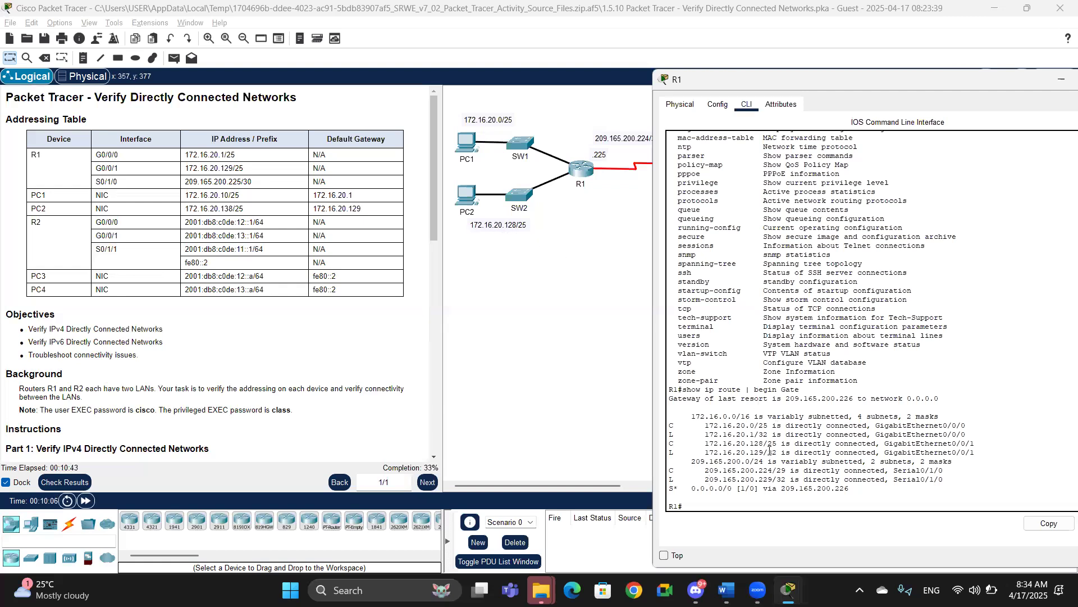
{"action": "left_click_drag", "start_coordinate": [774, 444], "coordinate": [707, 443]}
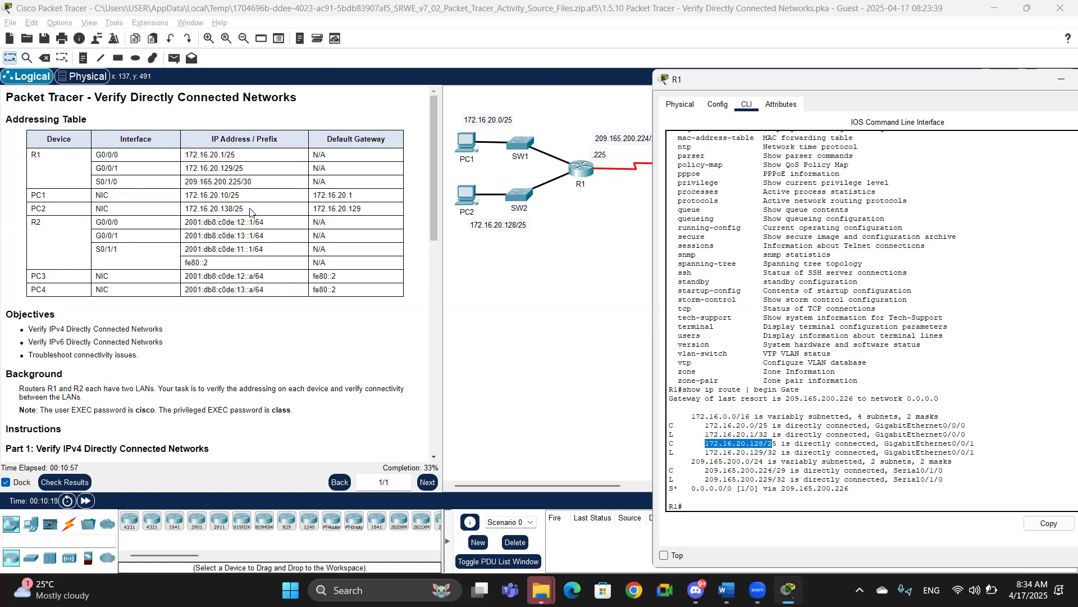
{"action": "left_click", "coordinate": [516, 278]}
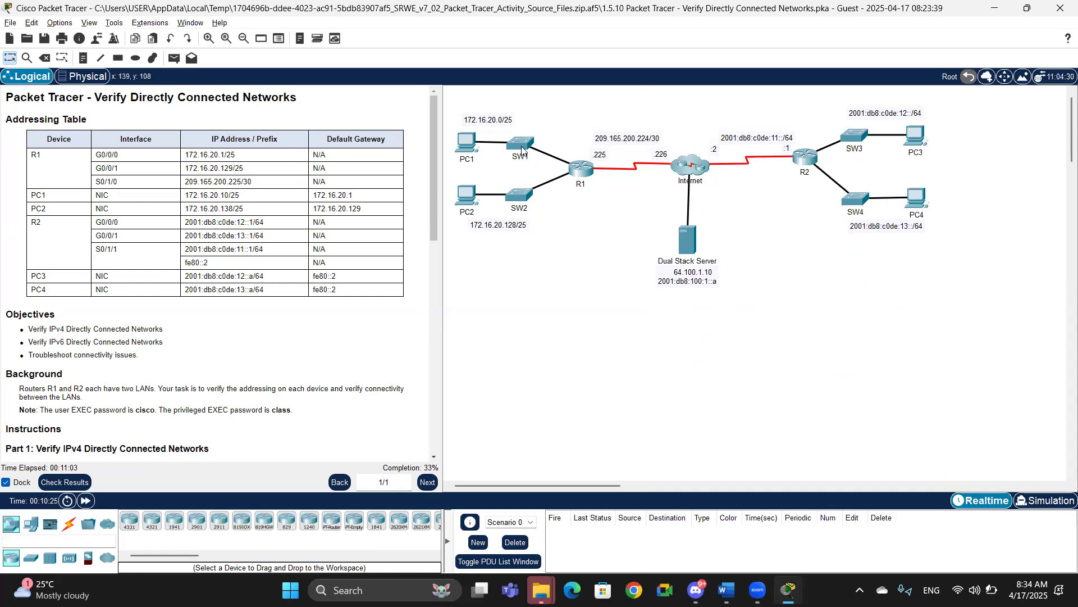
{"action": "left_click", "coordinate": [580, 168]}
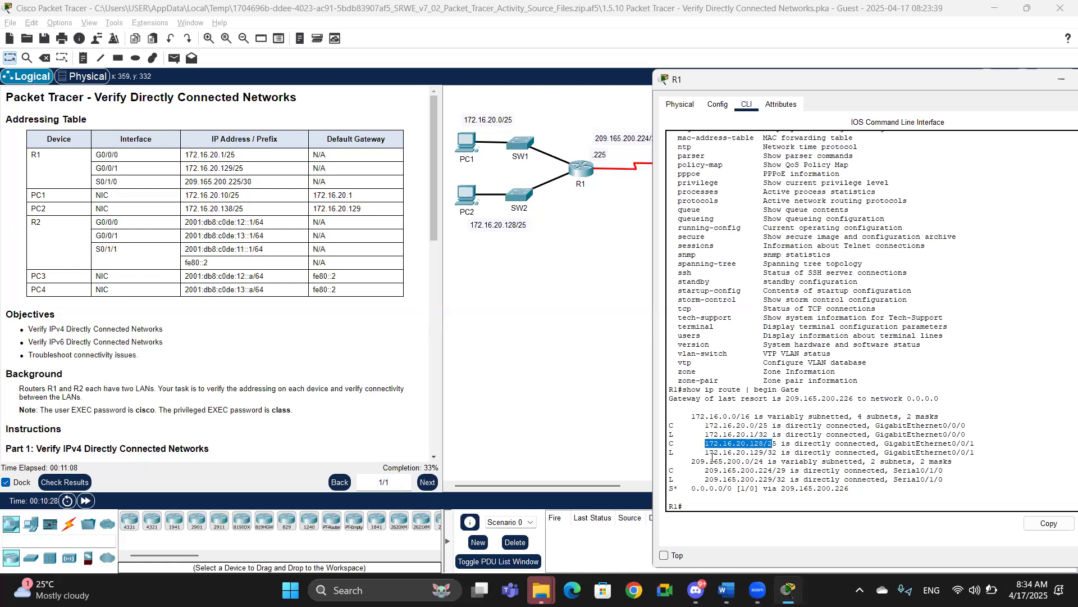
{"action": "left_click_drag", "start_coordinate": [687, 461], "coordinate": [769, 462]}
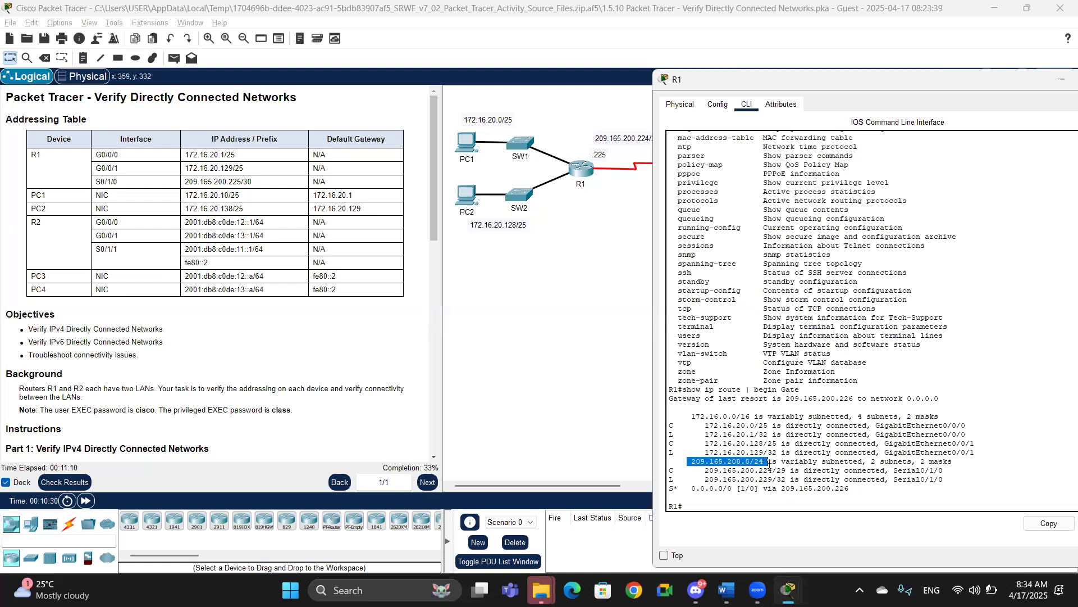
{"action": "left_click", "coordinate": [570, 304]}
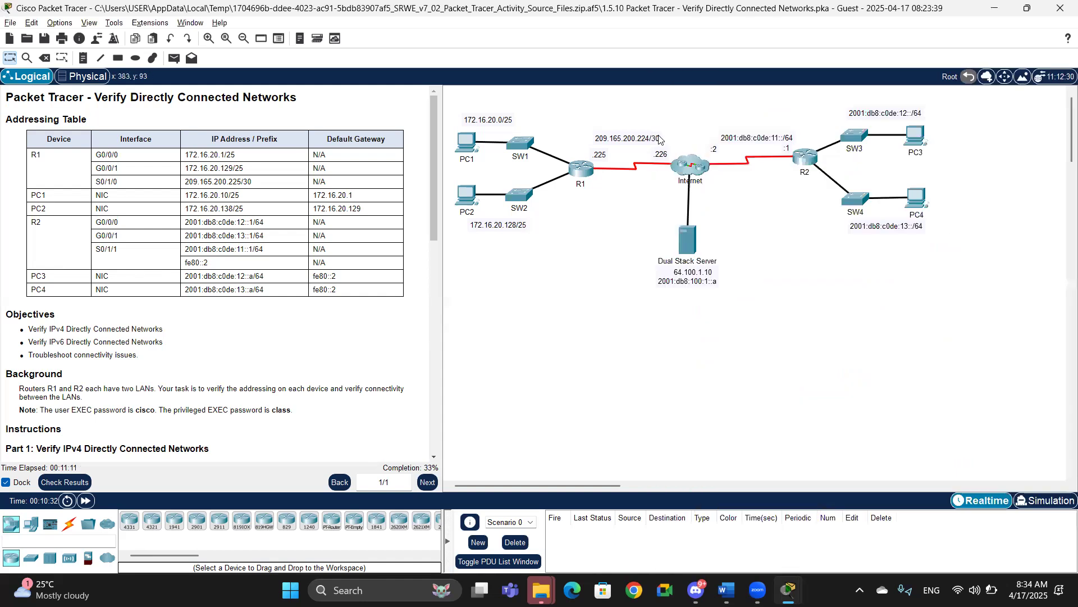
{"action": "key", "text": "alt+Tab"}
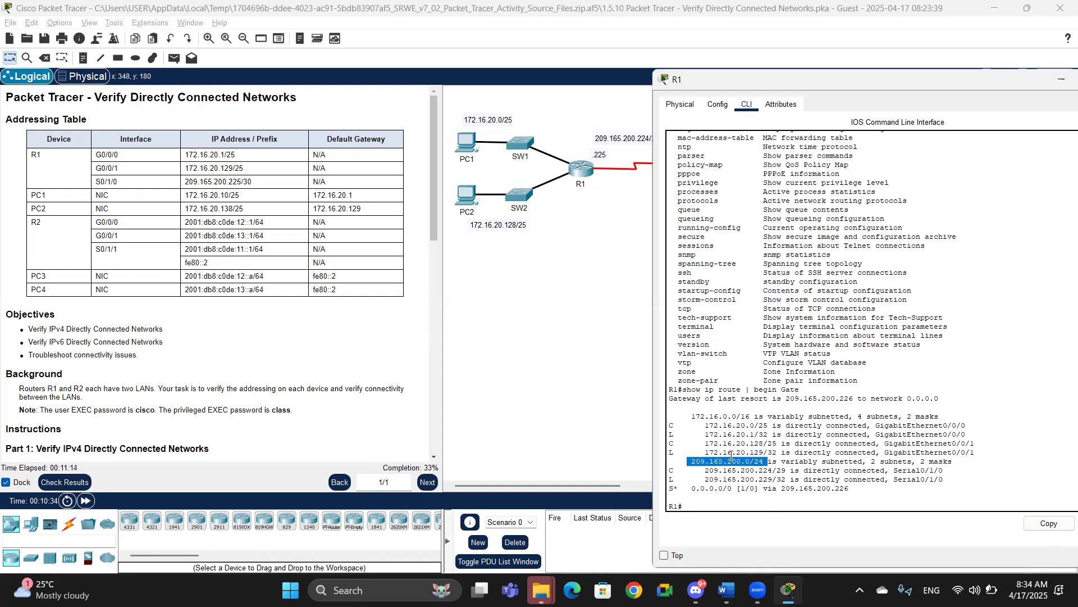
{"action": "left_click", "coordinate": [592, 291]}
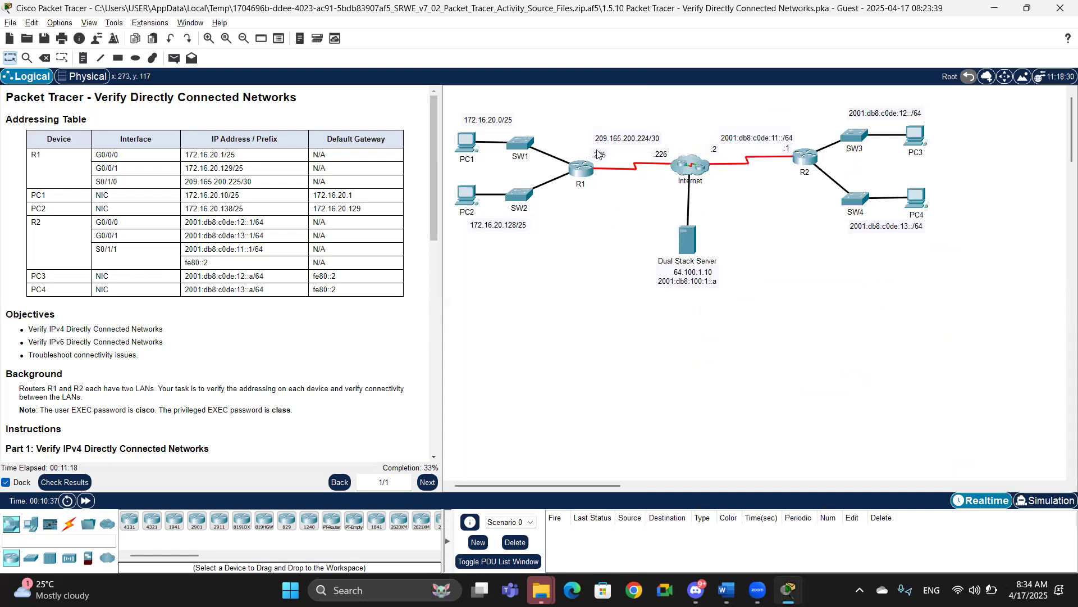
{"action": "key", "text": "alt+Tab"}
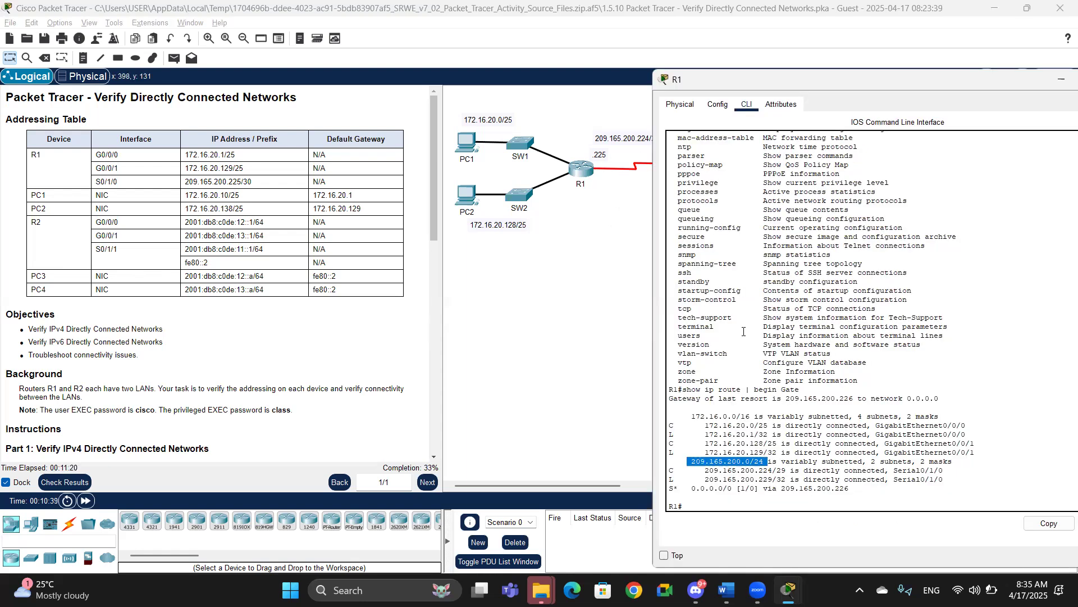
{"action": "left_click", "coordinate": [706, 475]}
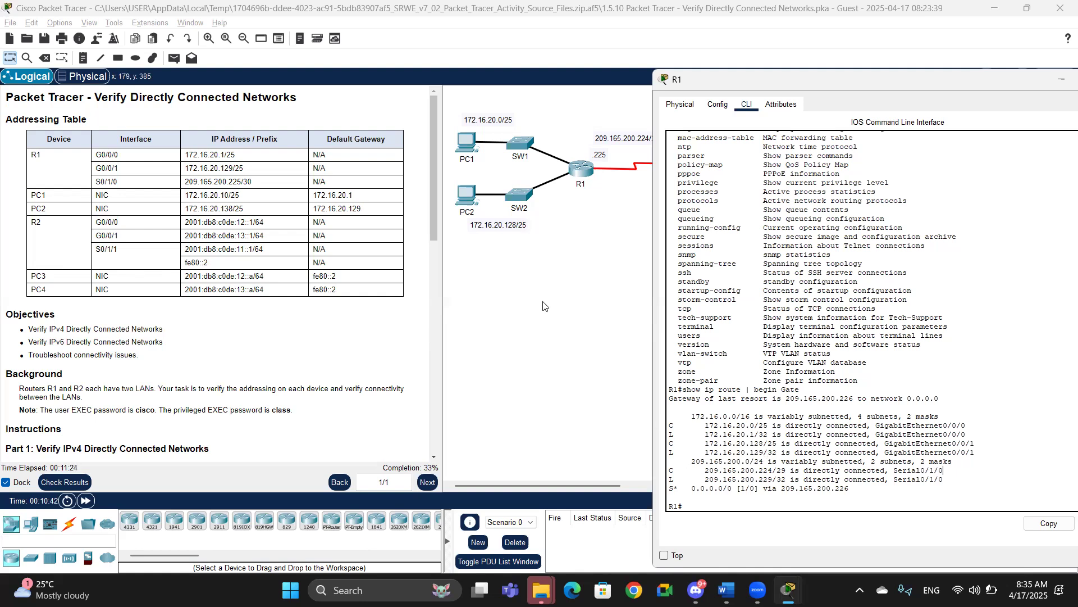
{"action": "left_click", "coordinate": [544, 306]}
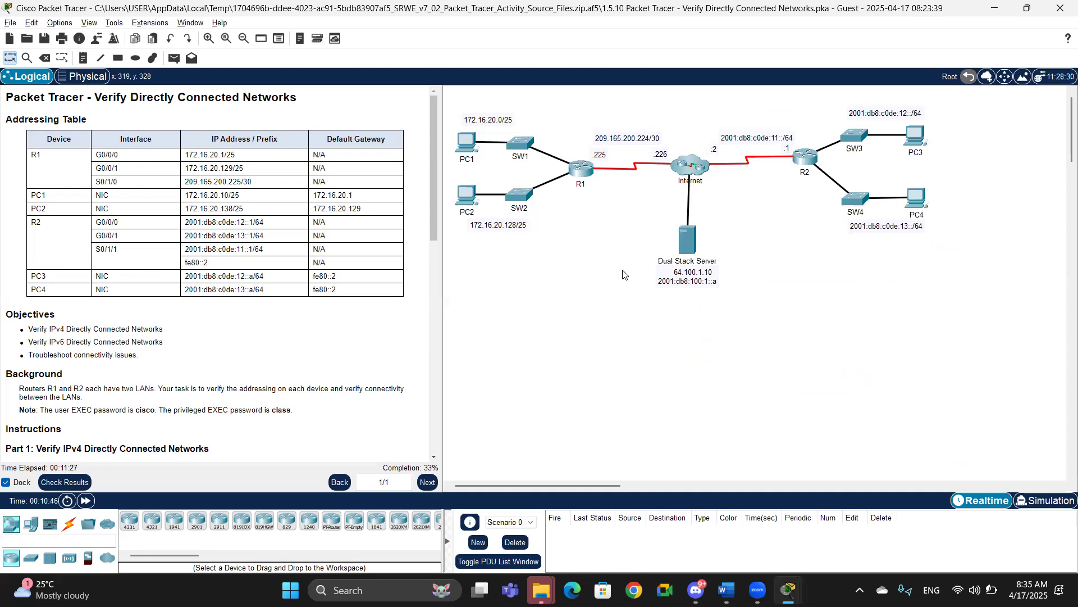
{"action": "key", "text": "alt+Tab"}
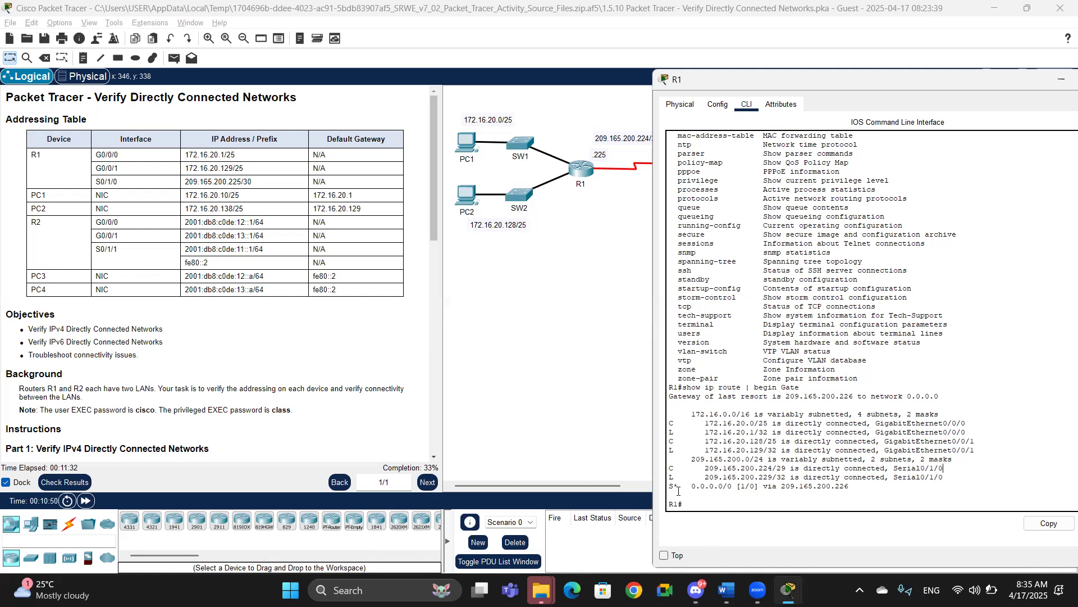
Step: Examine the static default route entry and scroll the instructions to the interface description task
{"action": "left_click_drag", "start_coordinate": [850, 487], "coordinate": [671, 481]}
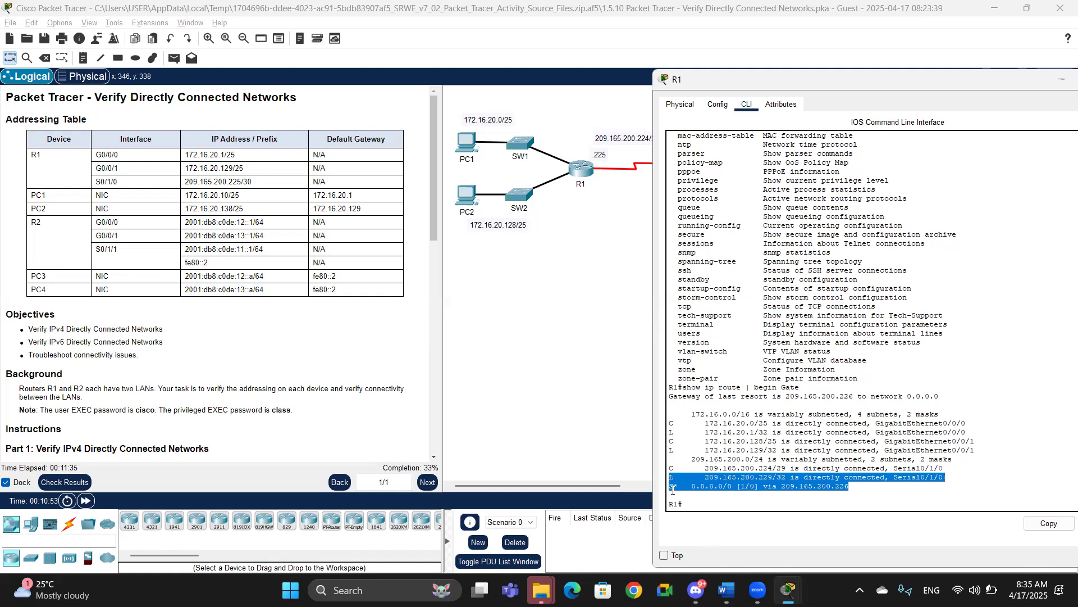
{"action": "left_click", "coordinate": [681, 490]}
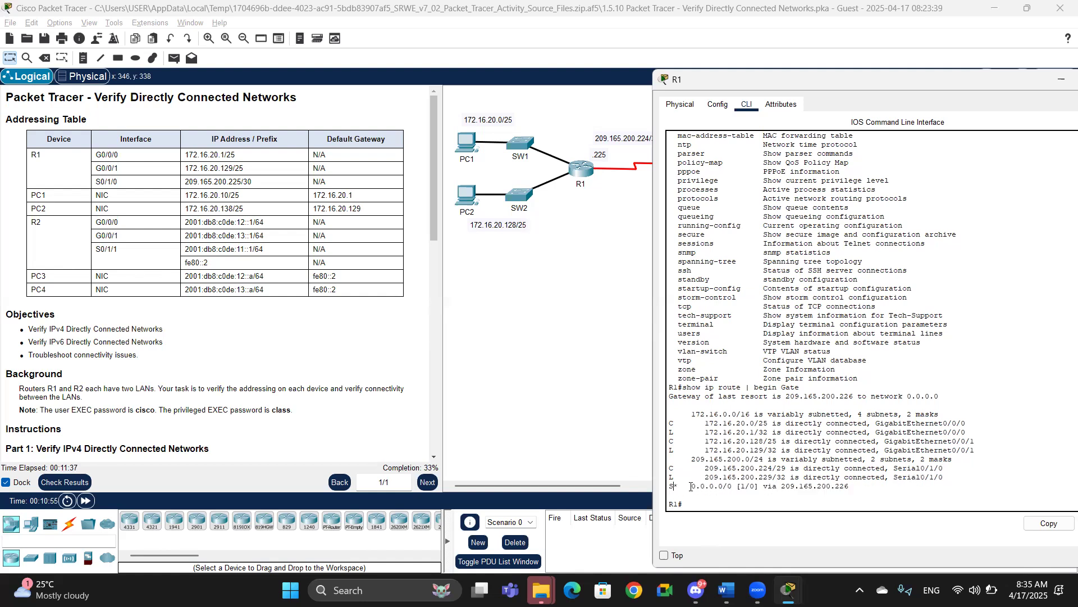
{"action": "left_click_drag", "start_coordinate": [701, 487], "coordinate": [856, 484]}
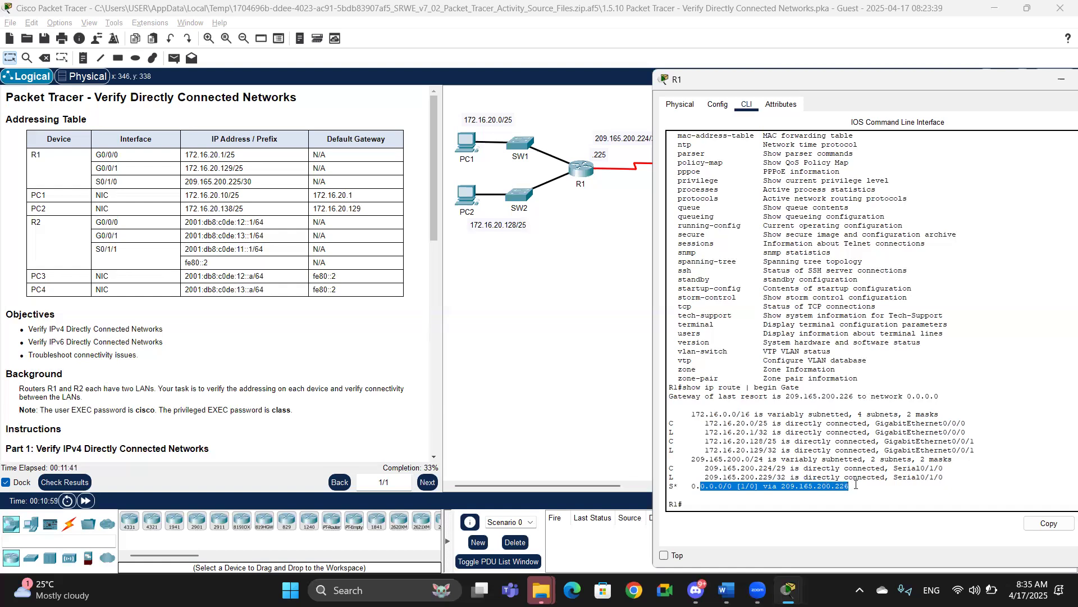
{"action": "left_click", "coordinate": [856, 485]}
{"action": "left_click", "coordinate": [606, 297]}
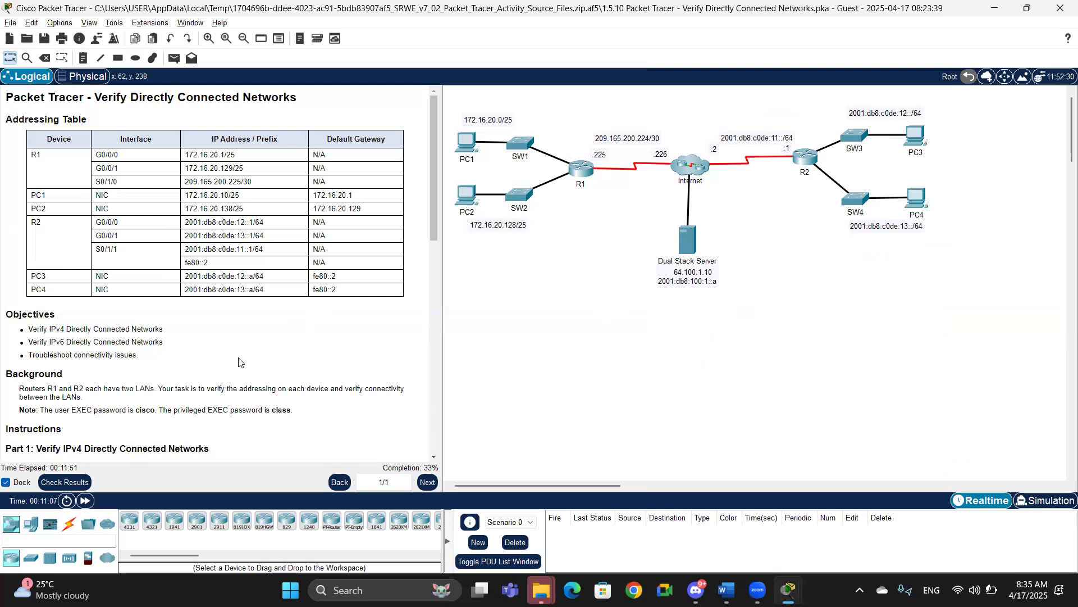
{"action": "scroll", "coordinate": [276, 355], "scroll_direction": "down", "scroll_amount": 4}
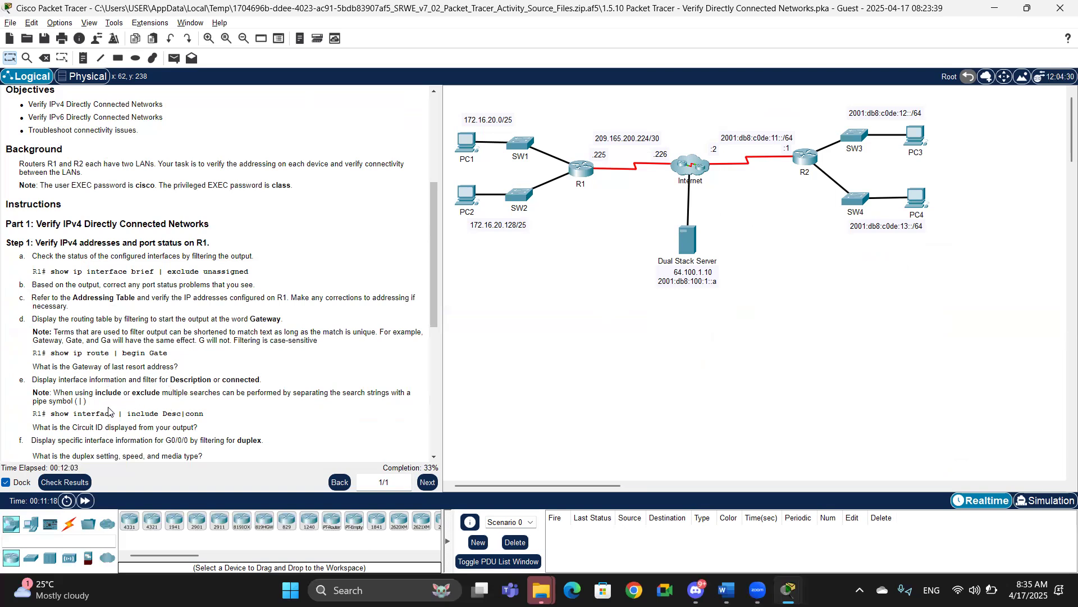
Step: On R1, display interface descriptions and connection status with show interfaces | include Desc|conn
{"action": "key", "text": "alt+Tab"}
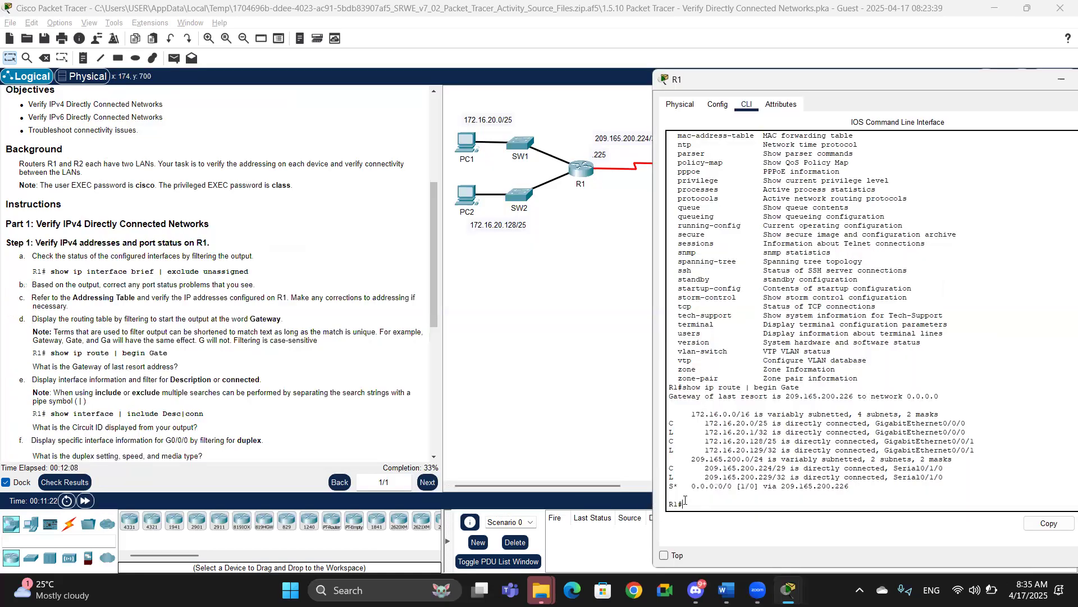
{"action": "type", "text": "show inte"}
{"action": "key", "text": "Tab"}
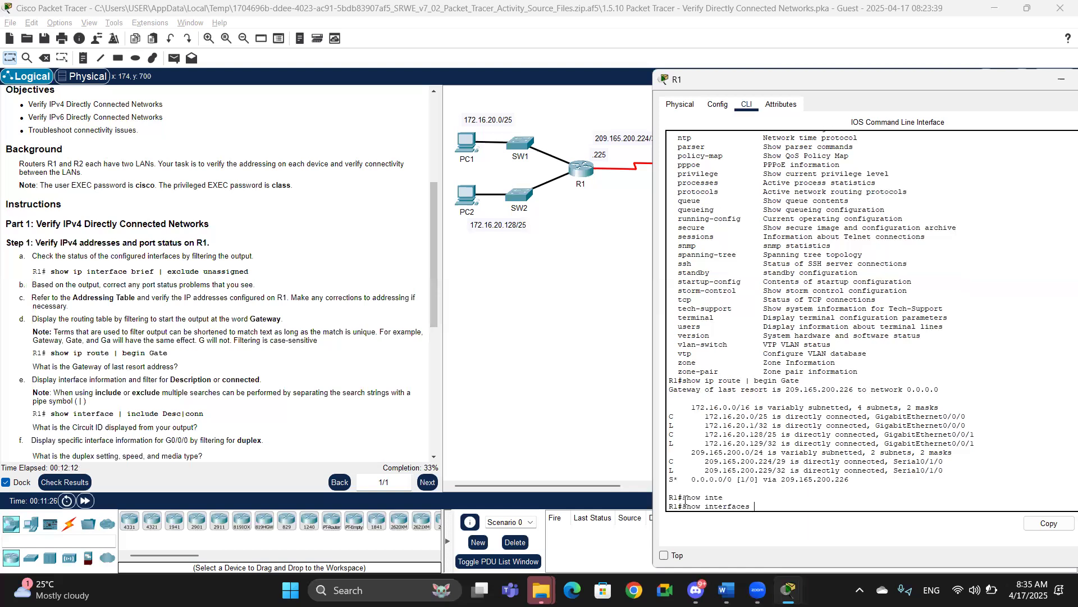
{"action": "type", "text": "| includ"}
{"action": "key", "text": "Tab"}
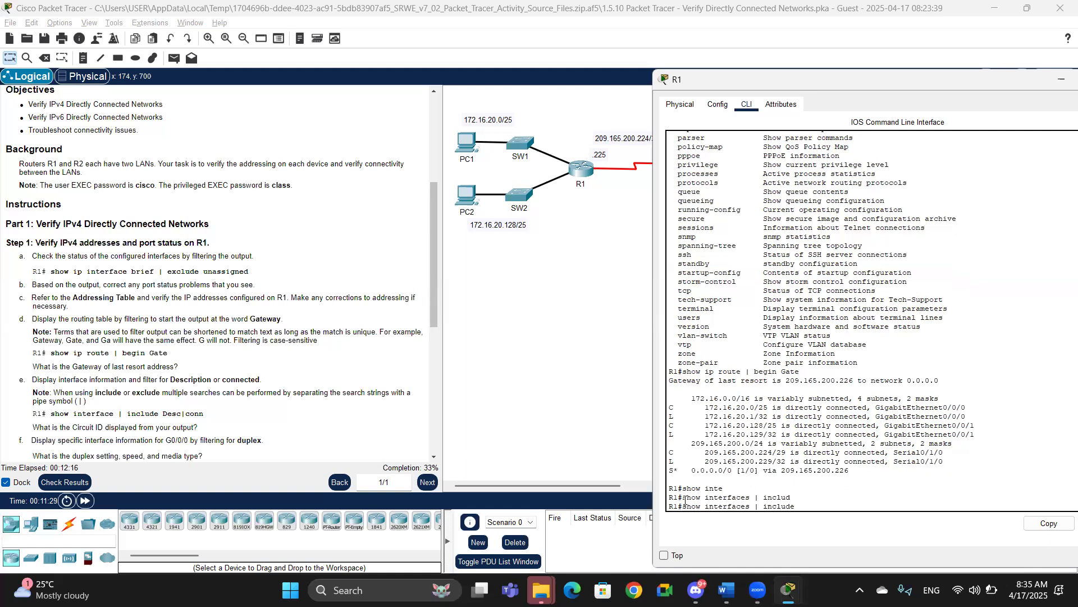
{"action": "type", "text": "Desc|co"}
{"action": "key", "text": "Return"}
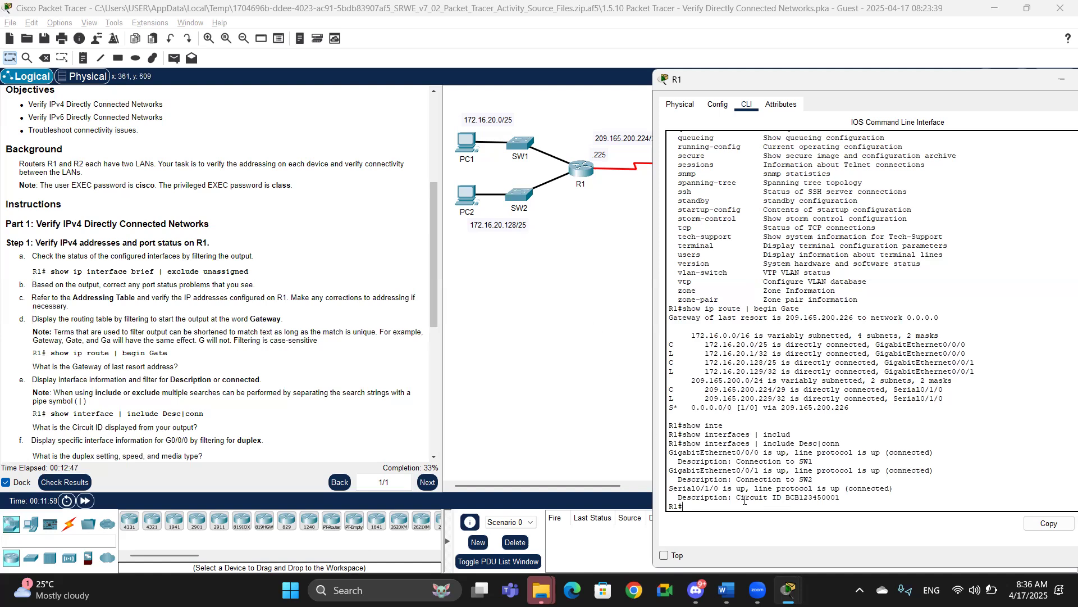
Step: Highlight the Circuit ID in the output and scroll the instructions to the duplex question
{"action": "left_click_drag", "start_coordinate": [858, 497], "coordinate": [741, 498]}
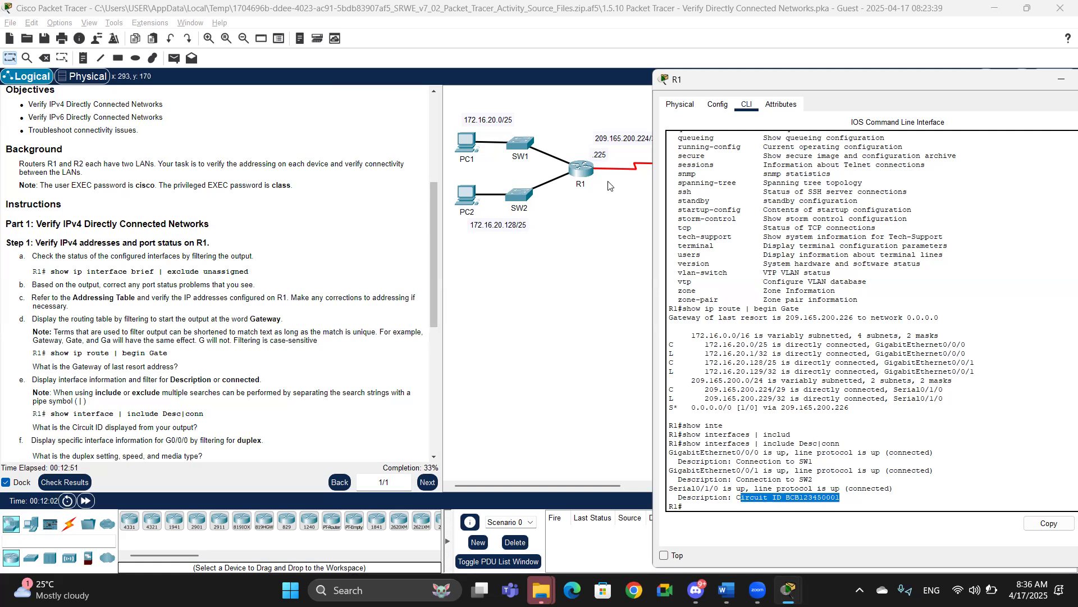
{"action": "left_click", "coordinate": [203, 359]}
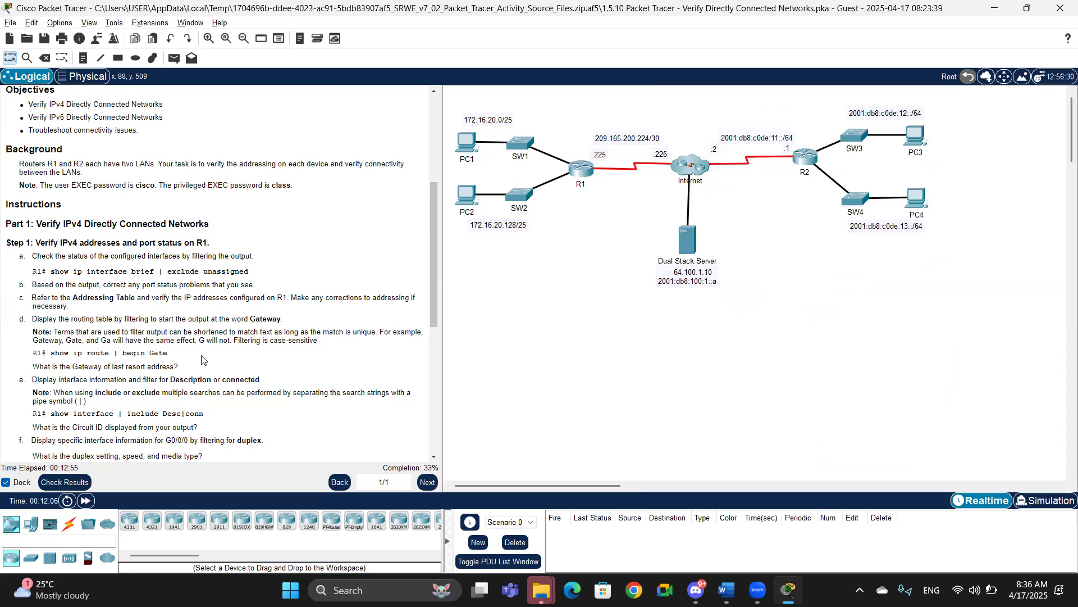
{"action": "scroll", "coordinate": [202, 359], "scroll_direction": "down", "scroll_amount": 1}
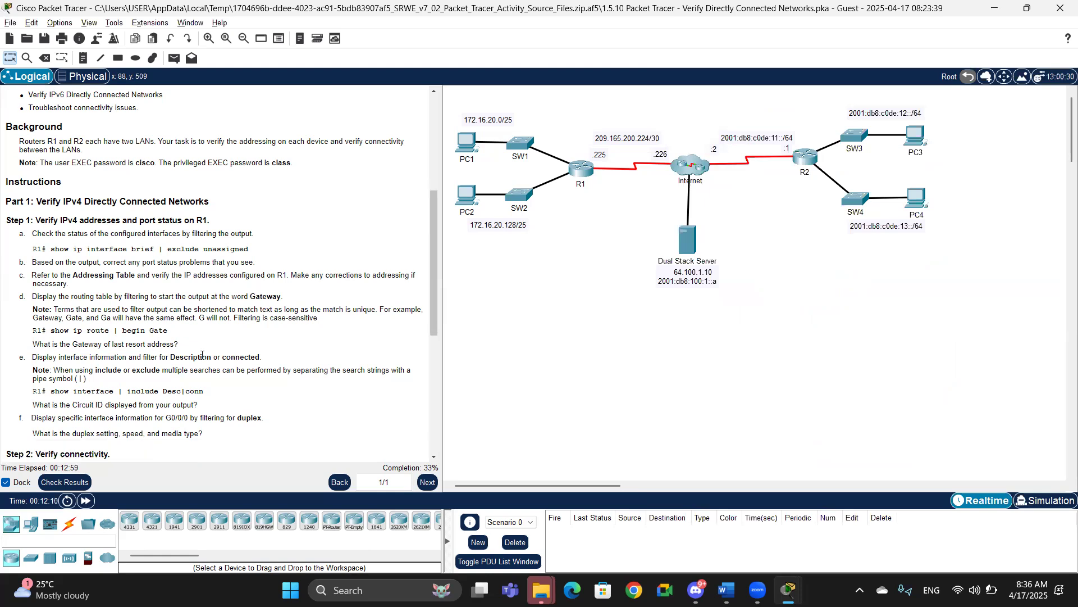
{"action": "scroll", "coordinate": [202, 357], "scroll_direction": "down", "scroll_amount": 2}
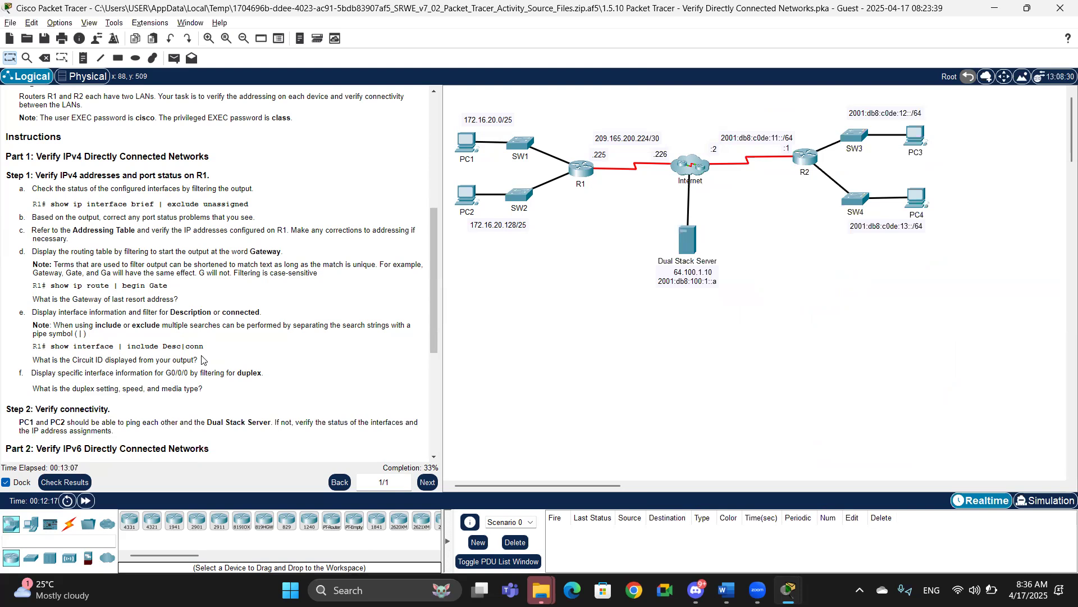
Step: Recall the last command on R1 and filter the show interfaces output for duplex instead
{"action": "key", "text": "alt+Tab"}
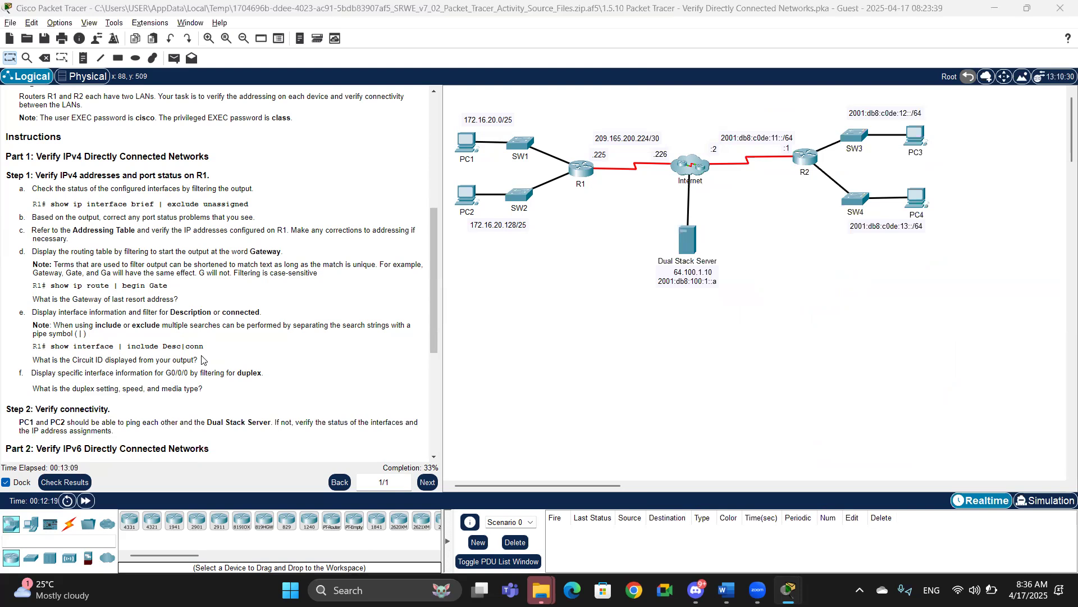
{"action": "key", "text": "Up"}
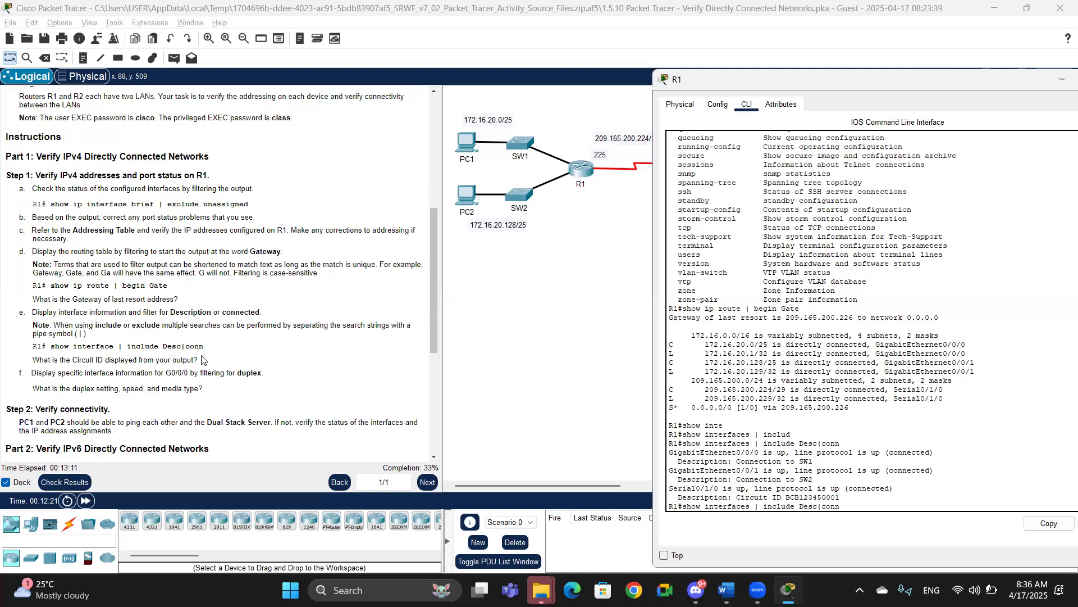
{"action": "key", "text": "BackSpace"}
{"action": "key", "text": "BackSpace"}
{"action": "key", "text": "BackSpace"}
{"action": "key", "text": "BackSpace"}
{"action": "key", "text": "BackSpace"}
{"action": "key", "text": "BackSpace"}
{"action": "key", "text": "BackSpace"}
{"action": "key", "text": "BackSpace"}
{"action": "type", "text": "duplex"}
{"action": "key", "text": "Return"}
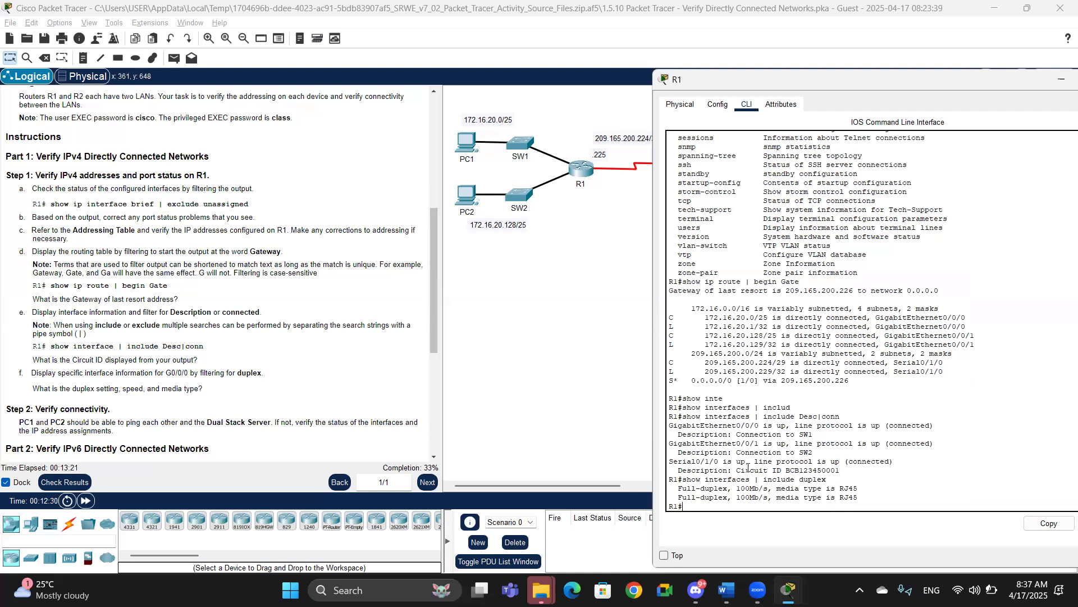
Step: Highlight the duplex lines in the output and scroll the instructions to the connectivity step
{"action": "left_click_drag", "start_coordinate": [857, 490], "coordinate": [706, 488]}
{"action": "left_click", "coordinate": [152, 400]}
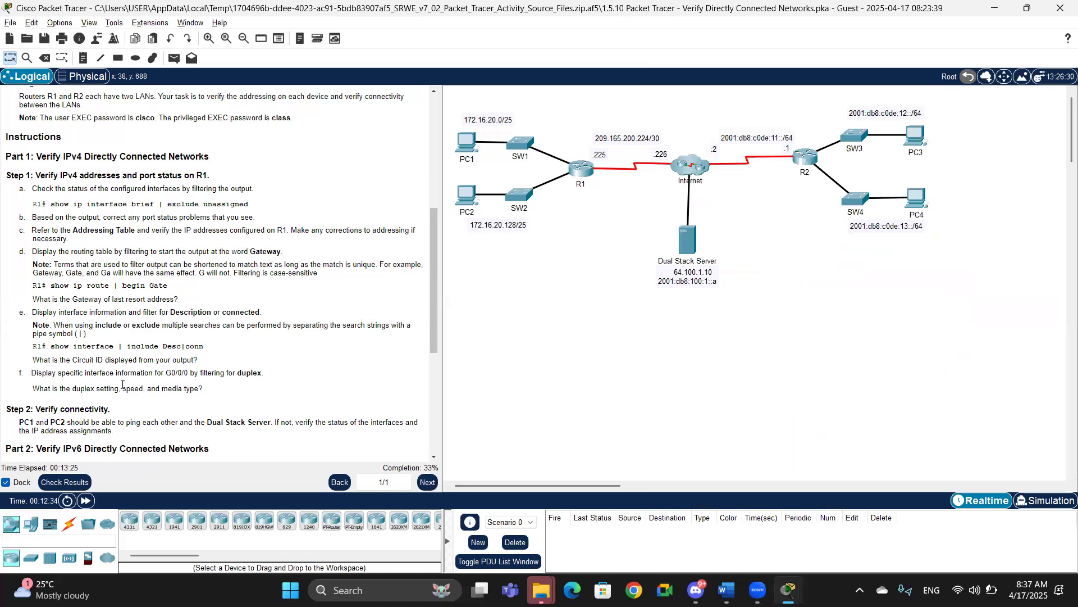
{"action": "scroll", "coordinate": [122, 388], "scroll_direction": "down", "scroll_amount": 1}
{"action": "scroll", "coordinate": [122, 388], "scroll_direction": "down", "scroll_amount": 2}
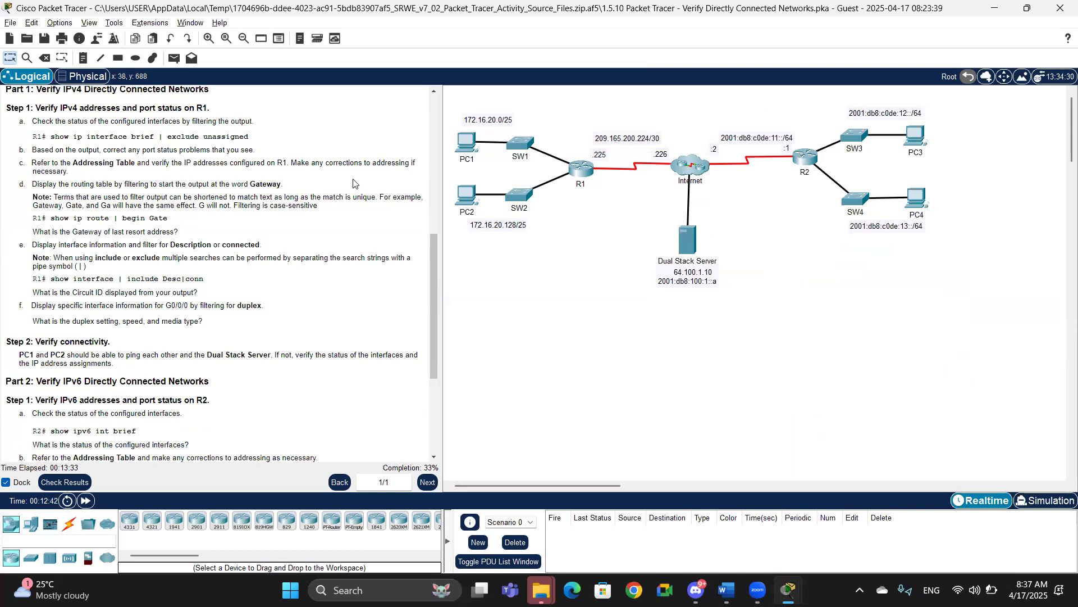
Step: Open PC1's command prompt and ping PC2 at 172.16.20.138
{"action": "left_click", "coordinate": [465, 146]}
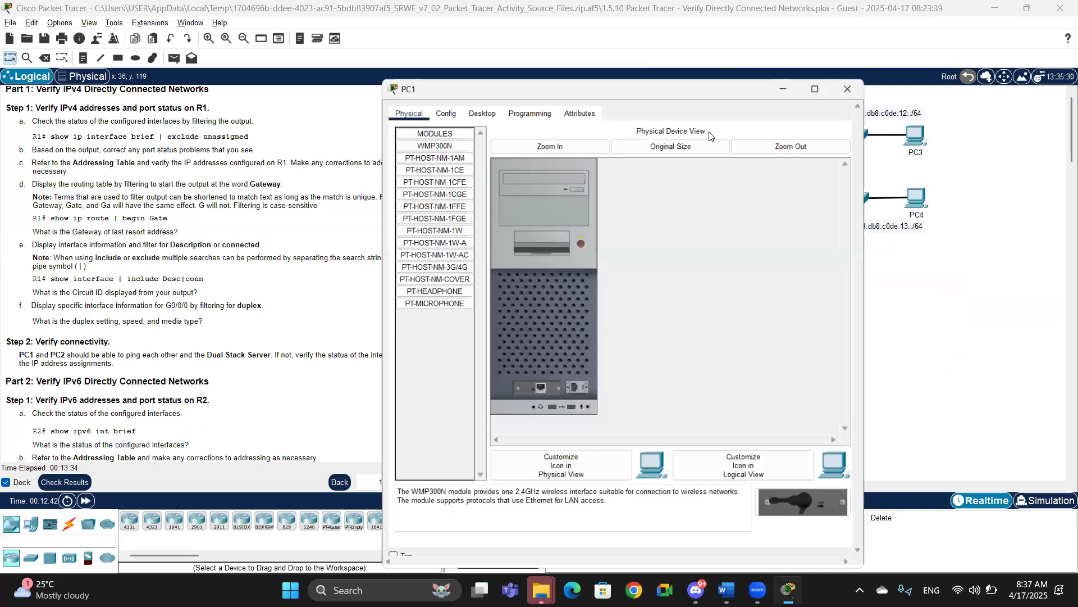
{"action": "left_click", "coordinate": [696, 165]}
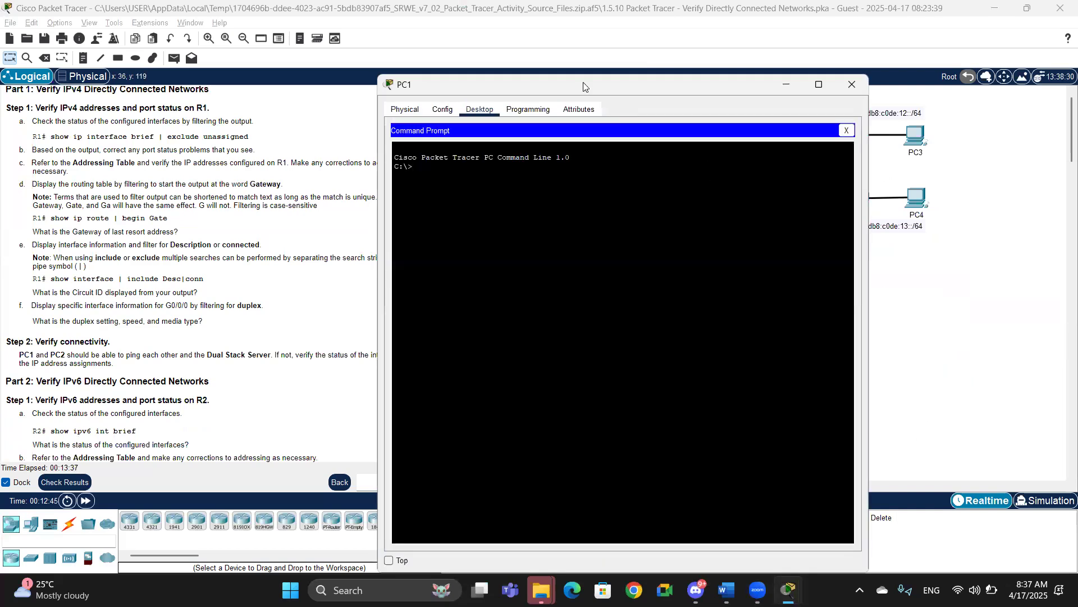
{"action": "left_click_drag", "start_coordinate": [597, 88], "coordinate": [807, 196]}
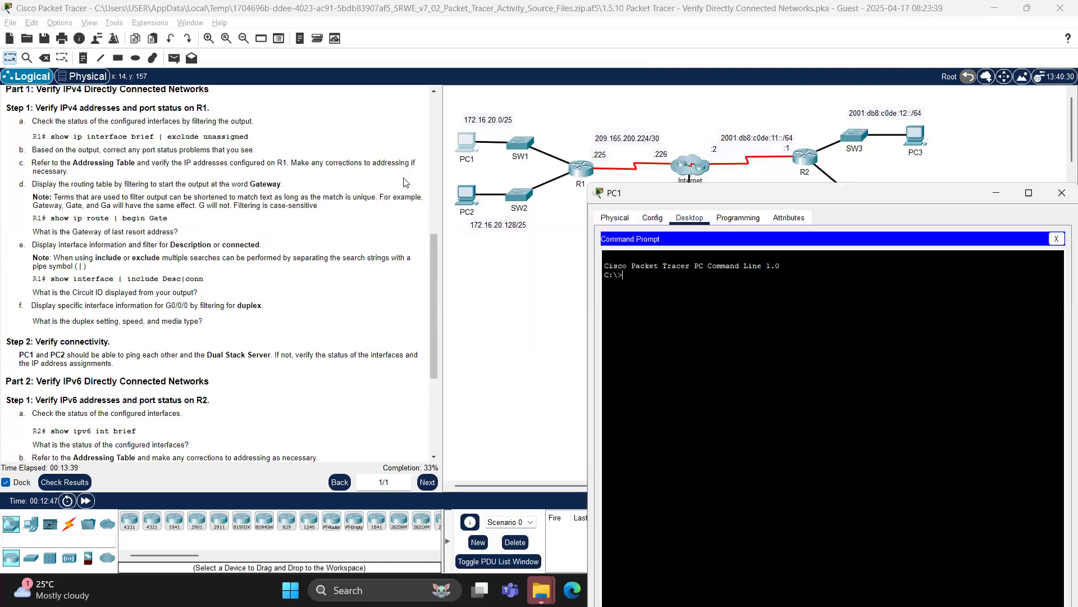
{"action": "left_click_drag", "start_coordinate": [433, 304], "coordinate": [439, 68]}
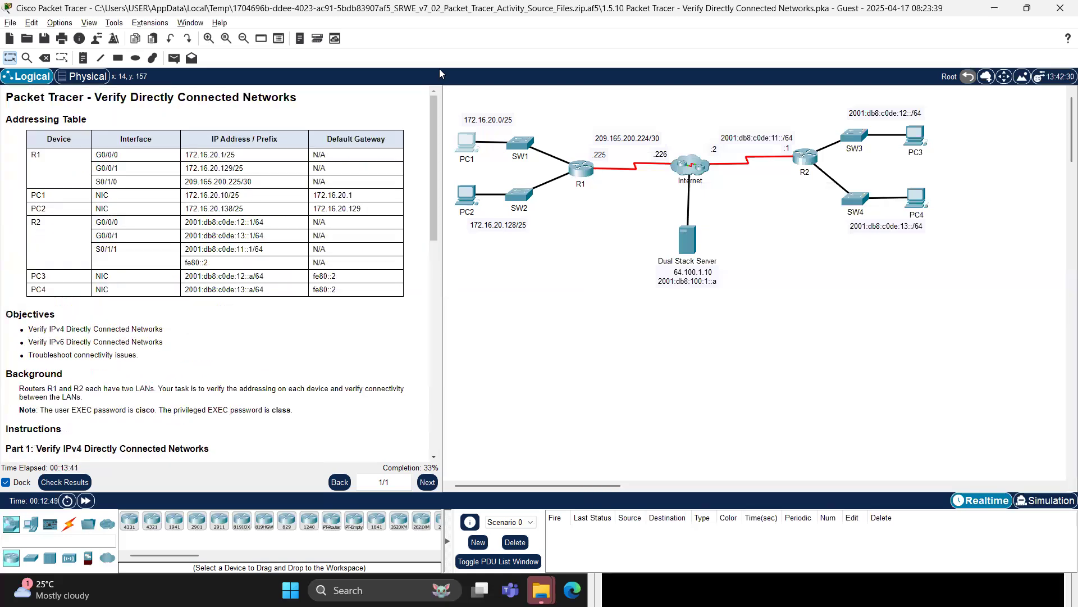
{"action": "key", "text": "alt+Tab"}
{"action": "type", "text": "ping 17"}
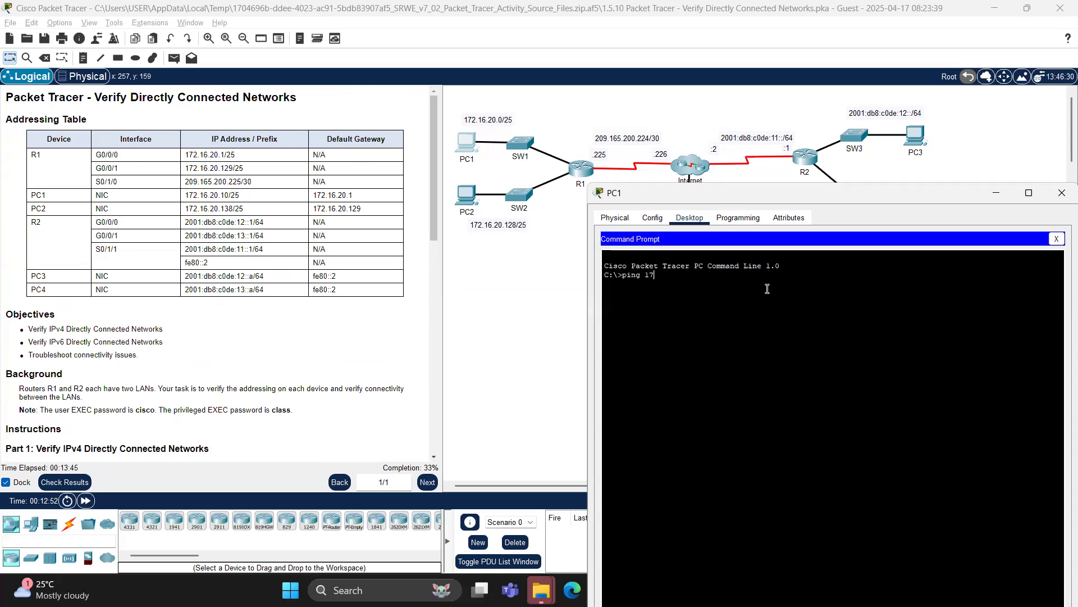
{"action": "type", "text": "2.16.20.138"}
{"action": "key", "text": "Return"}
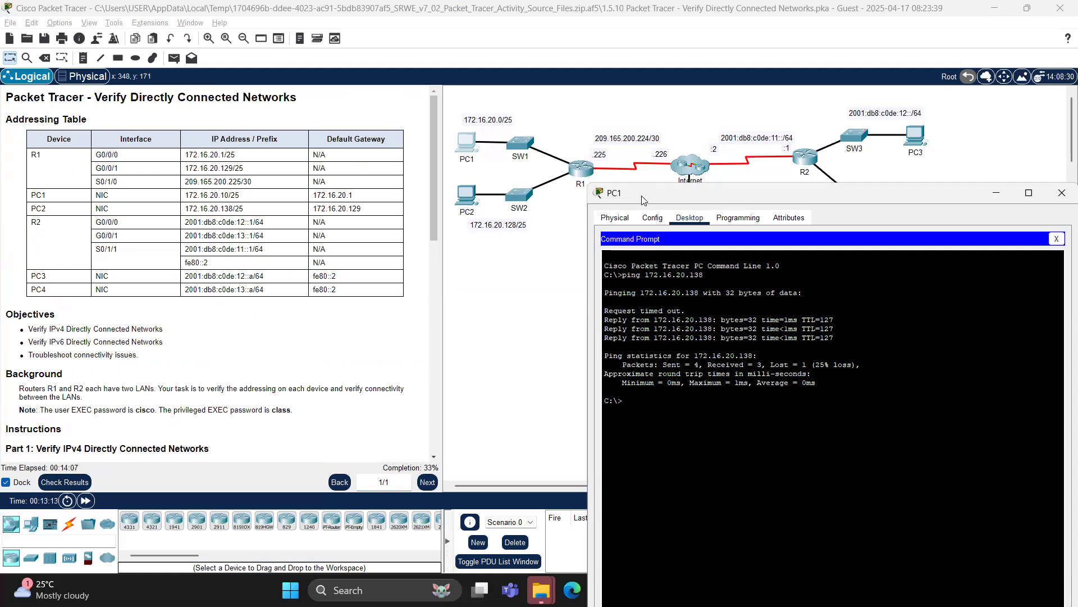
Step: From PC1, ping the Dual Stack Server at 64.100.1.10
{"action": "left_click_drag", "start_coordinate": [644, 201], "coordinate": [619, 307]}
{"action": "type", "text": "p"}
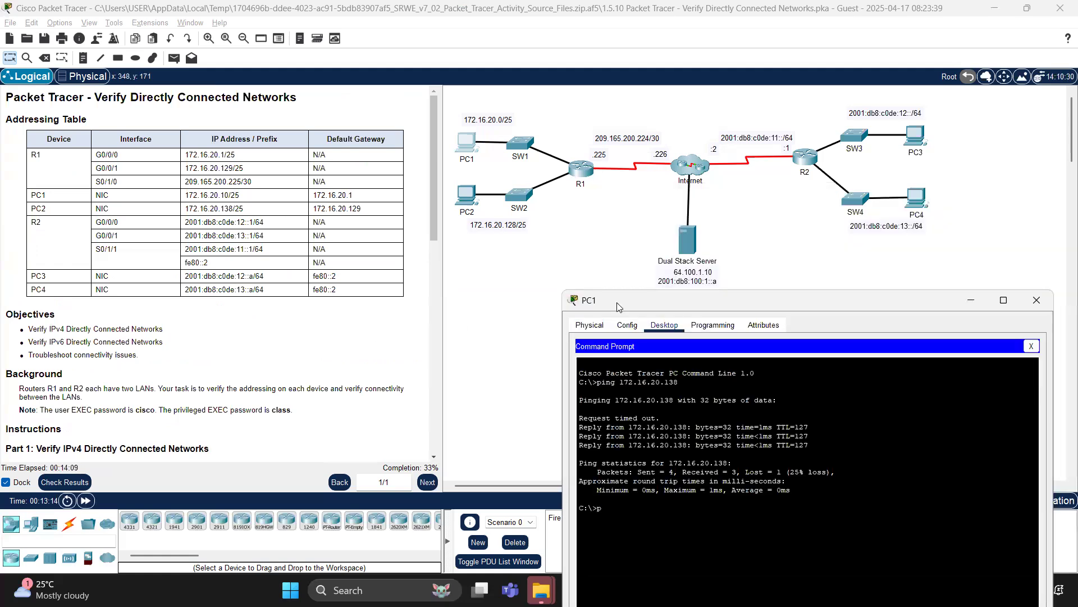
{"action": "type", "text": "ing 64.100.1.10"}
{"action": "key", "text": "Return"}
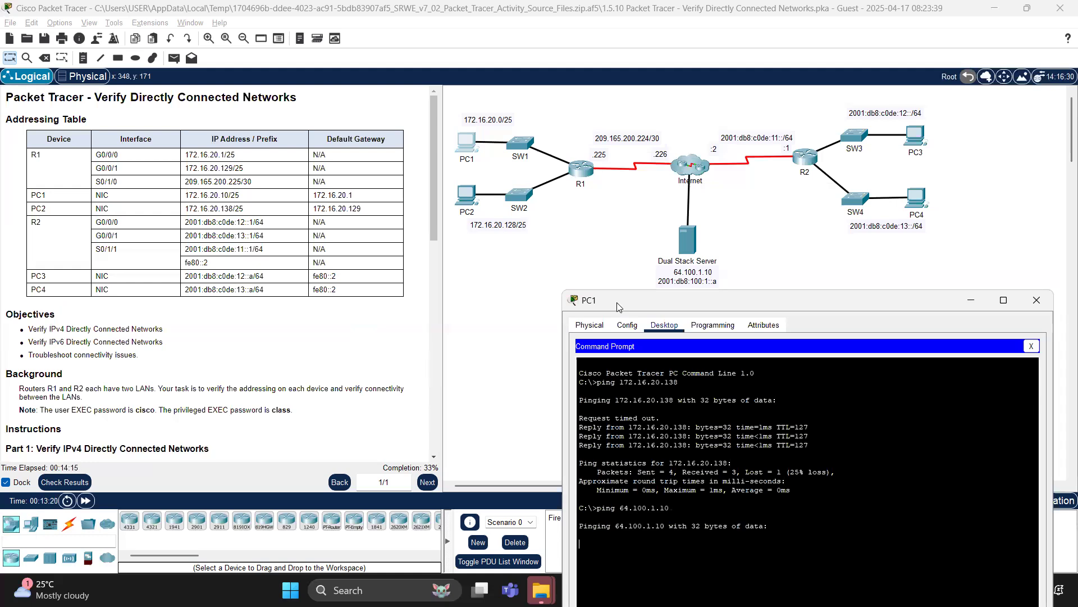
{"action": "left_click_drag", "start_coordinate": [619, 306], "coordinate": [801, 138]}
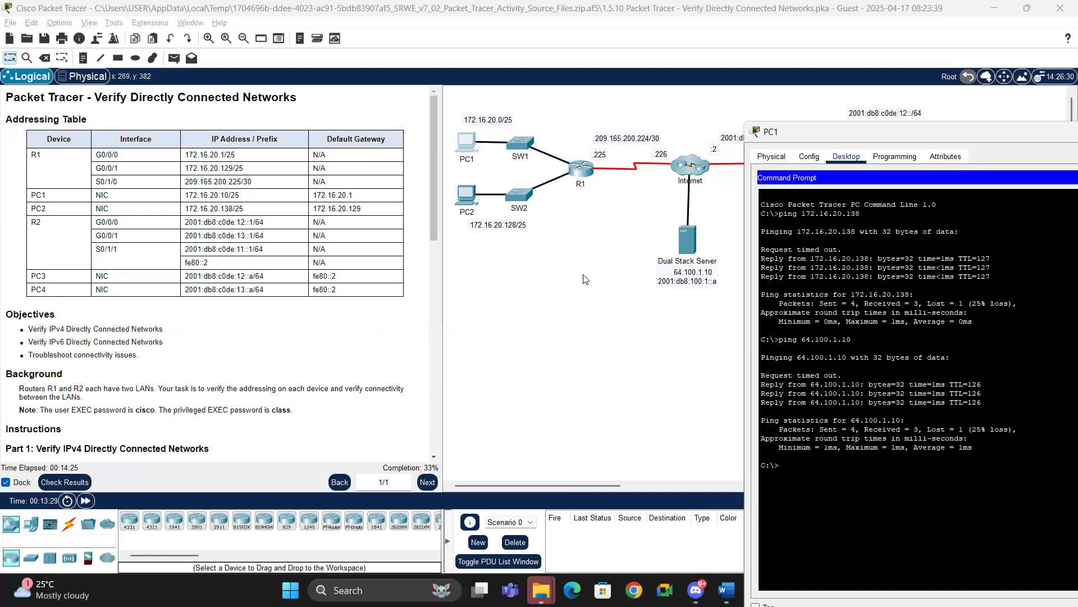
Step: Open PC2's command prompt and ping the Dual Stack Server at 64.100.1.10
{"action": "left_click", "coordinate": [460, 195]}
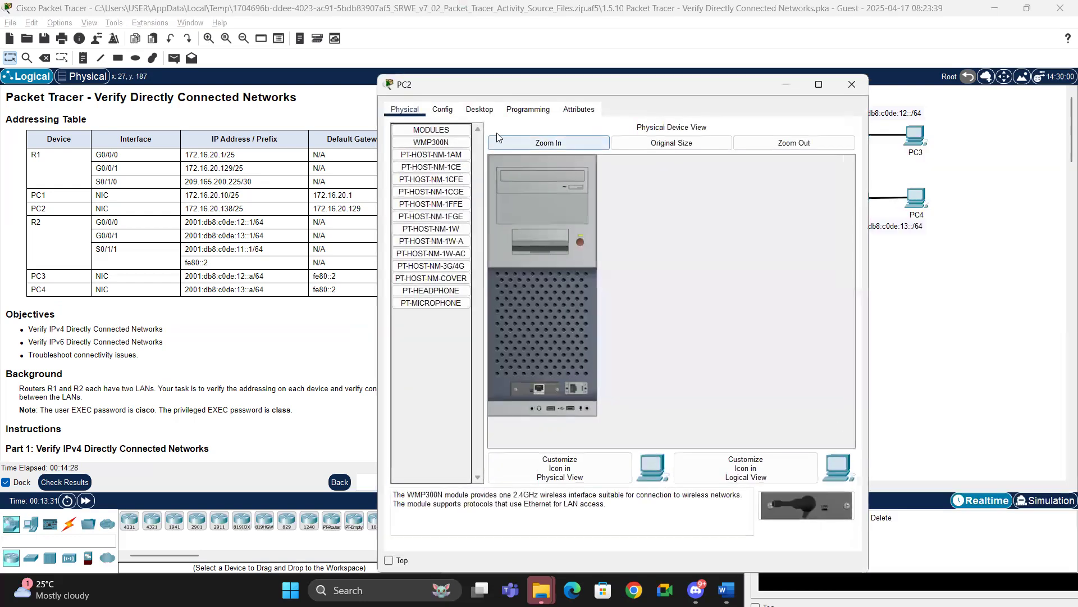
{"action": "left_click", "coordinate": [479, 109]}
{"action": "left_click_drag", "start_coordinate": [611, 84], "coordinate": [683, 151]}
{"action": "left_click", "coordinate": [779, 229]}
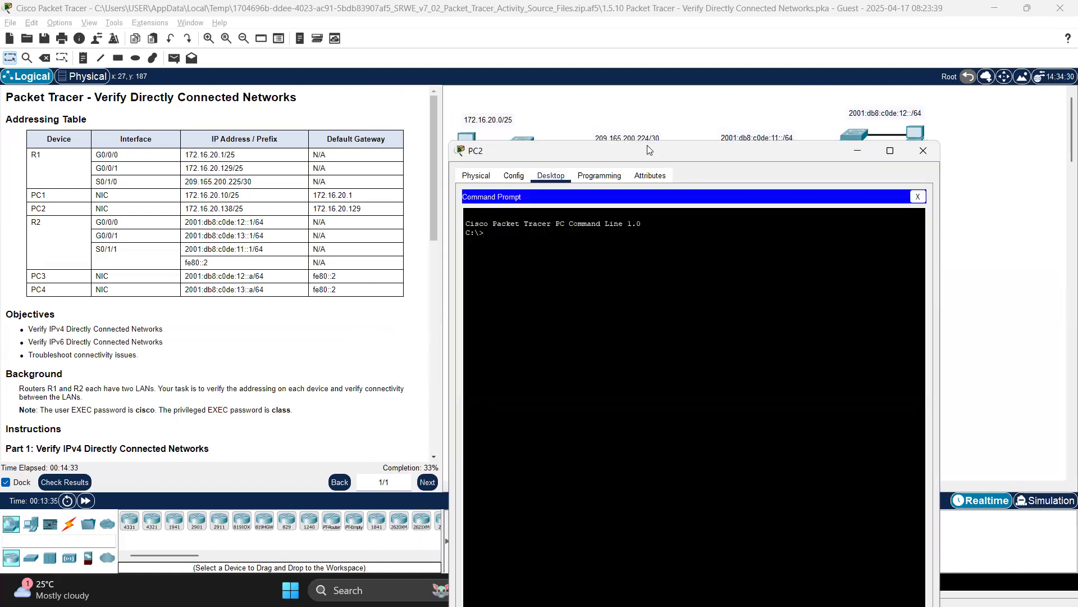
{"action": "left_click_drag", "start_coordinate": [648, 149], "coordinate": [792, 222]}
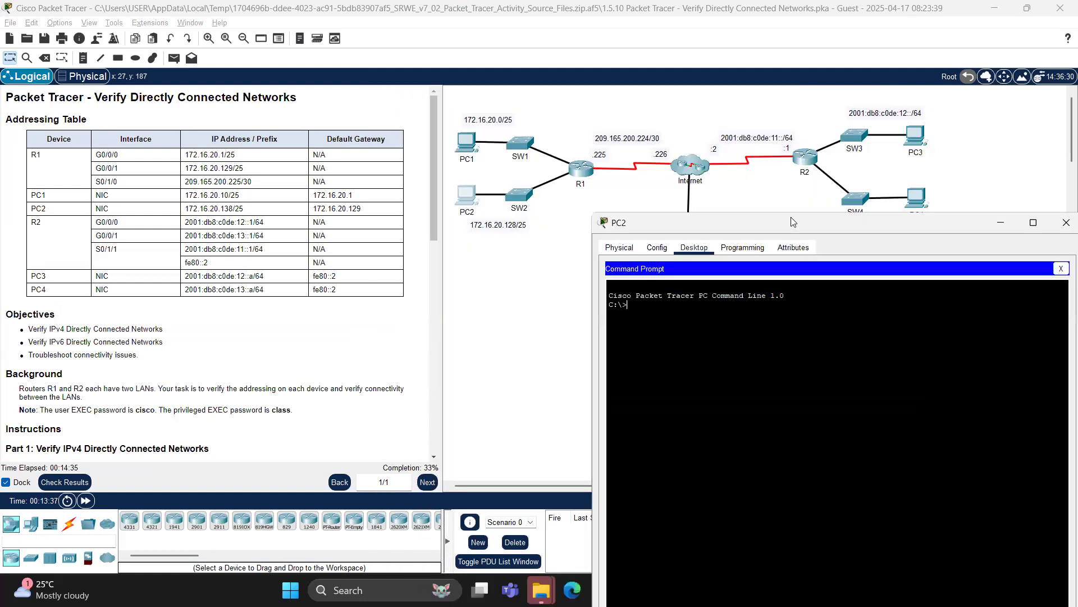
{"action": "type", "text": "pin"}
{"action": "left_click_drag", "start_coordinate": [792, 221], "coordinate": [772, 307]}
{"action": "type", "text": "g 64.100.1.10"}
{"action": "key", "text": "Return"}
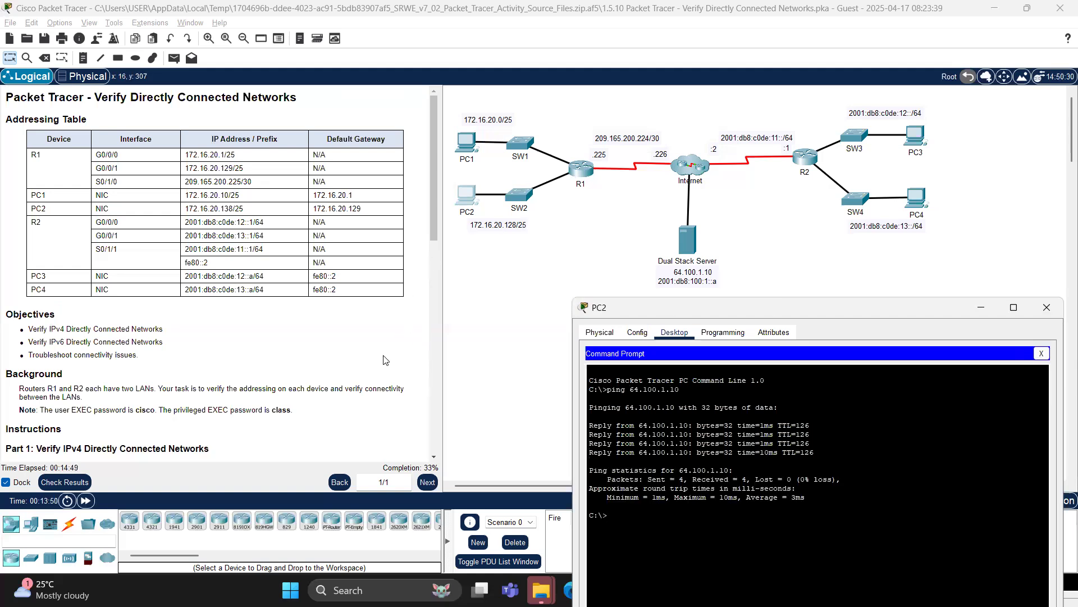
Step: Examine PC2's IP configuration against the addressing table, then close the PC2 window
{"action": "left_click", "coordinate": [366, 328]}
{"action": "left_click", "coordinate": [1041, 353]}
{"action": "left_click", "coordinate": [630, 379]}
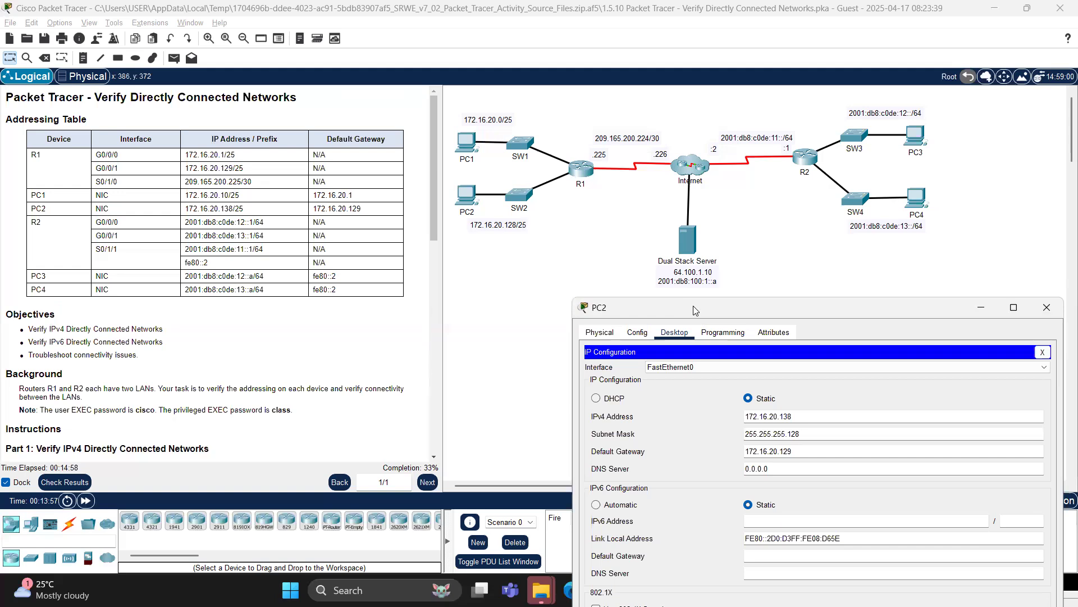
{"action": "left_click_drag", "start_coordinate": [695, 310], "coordinate": [702, 155]}
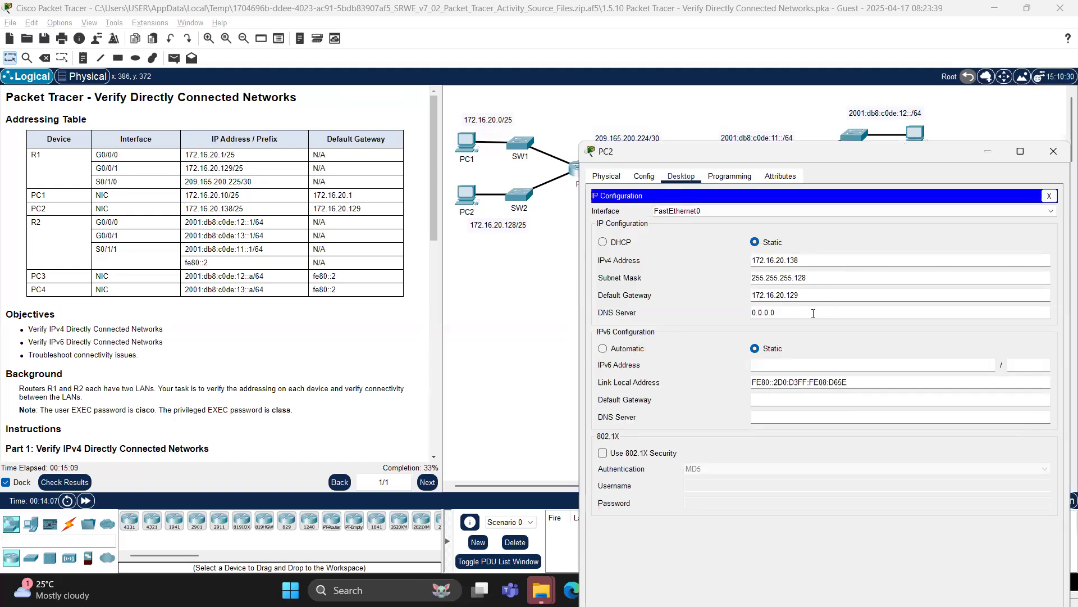
{"action": "left_click", "coordinate": [1059, 153]}
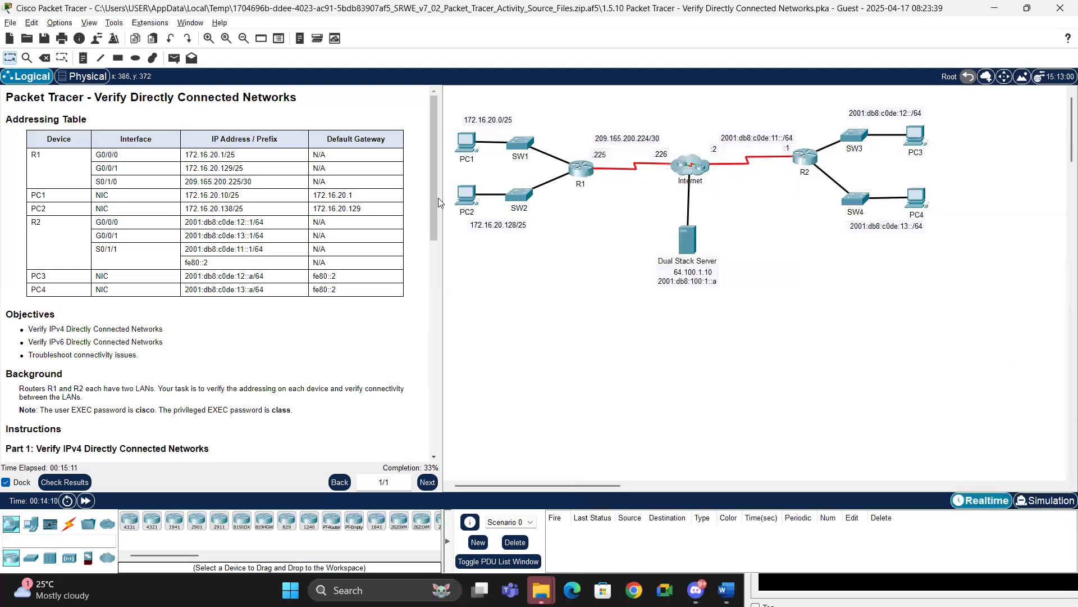
Step: Examine PC1's IP configuration fields against the addressing table, close it, and scroll the instructions to Part 2
{"action": "left_click", "coordinate": [463, 147]}
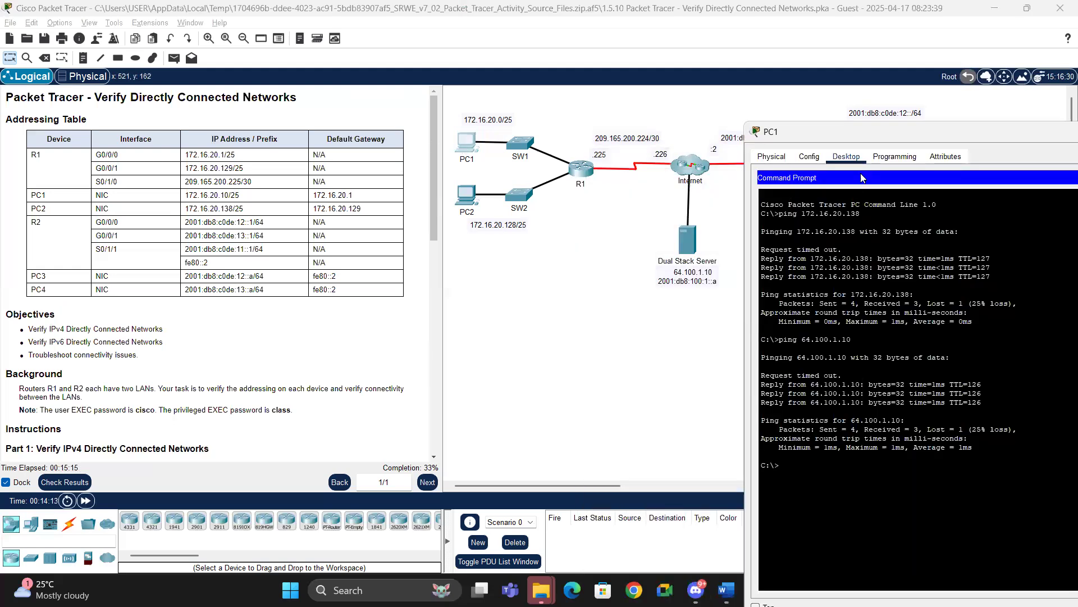
{"action": "left_click_drag", "start_coordinate": [870, 139], "coordinate": [704, 148]}
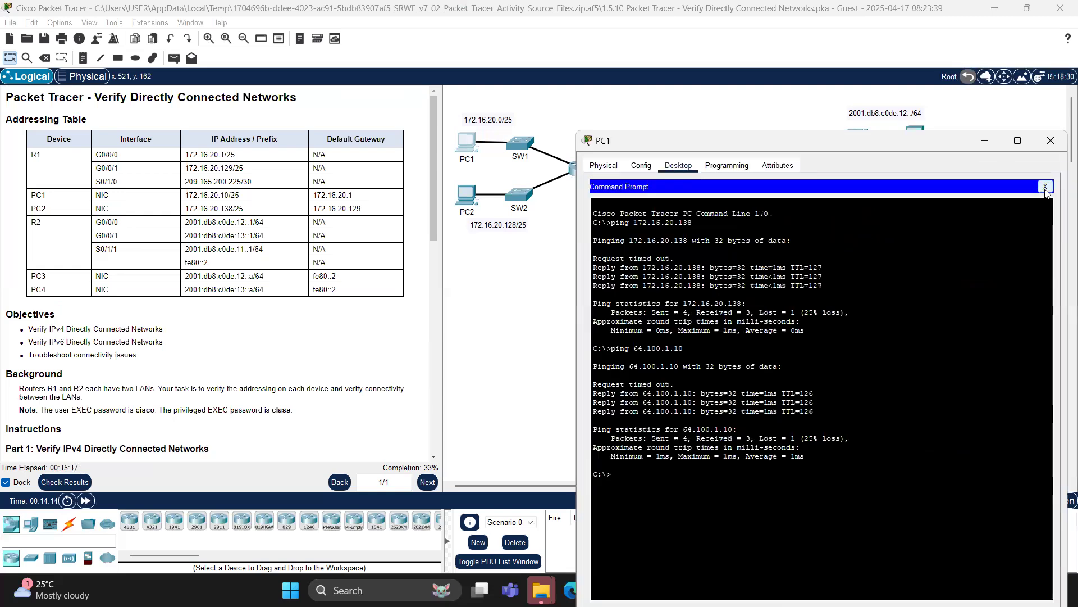
{"action": "left_click", "coordinate": [1047, 186]}
{"action": "left_click", "coordinate": [620, 214]}
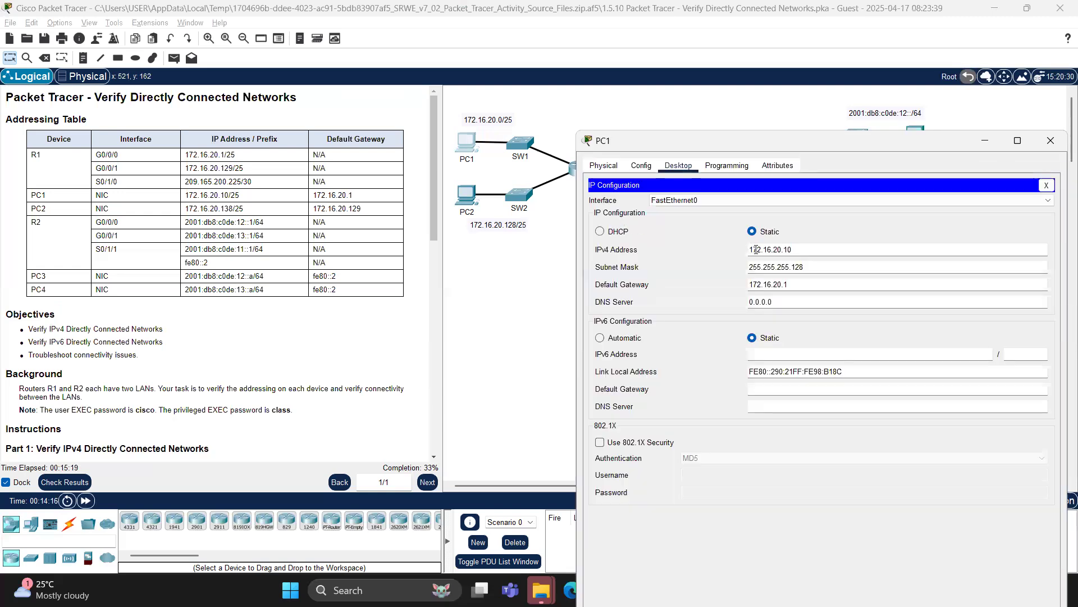
{"action": "double_click", "coordinate": [809, 263]}
{"action": "left_click", "coordinate": [819, 266]}
{"action": "left_click", "coordinate": [794, 285]}
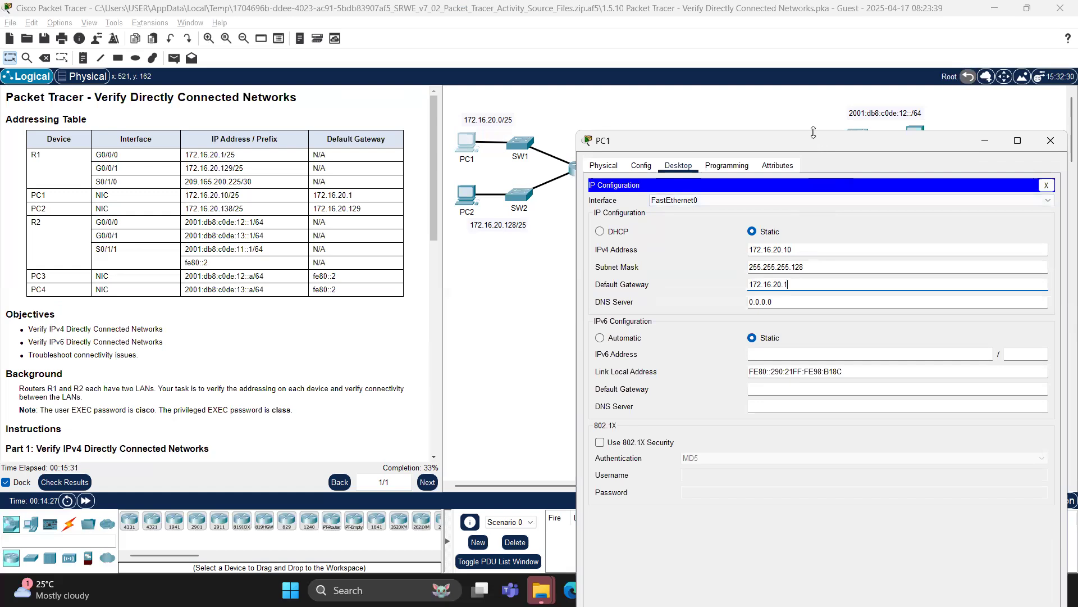
{"action": "left_click", "coordinate": [1048, 147]}
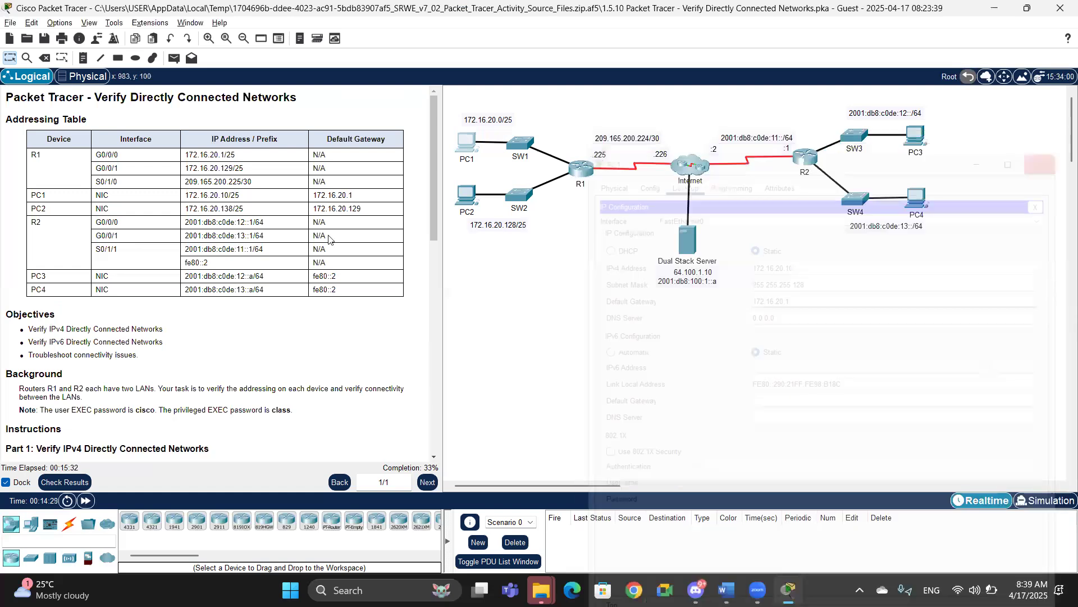
{"action": "left_click_drag", "start_coordinate": [431, 210], "coordinate": [416, 371]}
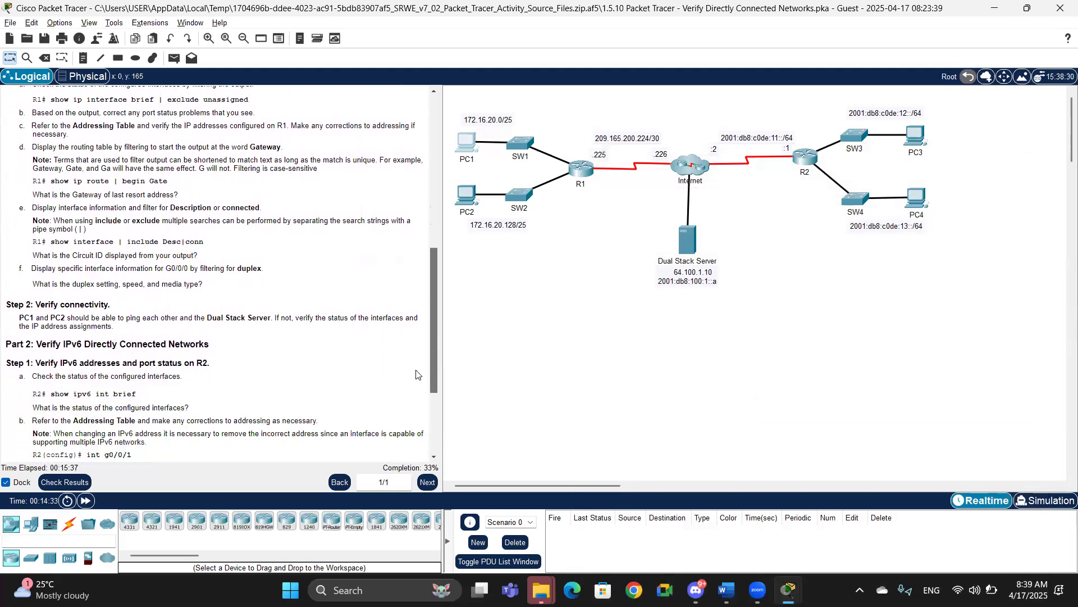
Step: Open R2's command line, log in with the user password and enter privileged EXEC mode with the enable password
{"action": "scroll", "coordinate": [416, 374], "scroll_direction": "down", "scroll_amount": 1}
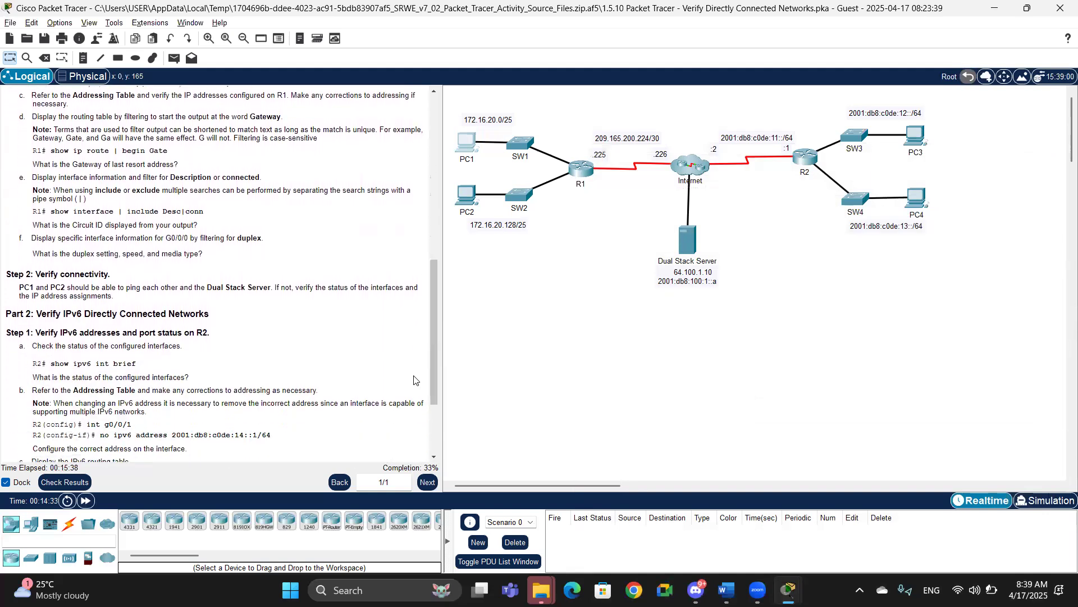
{"action": "left_click", "coordinate": [806, 158]}
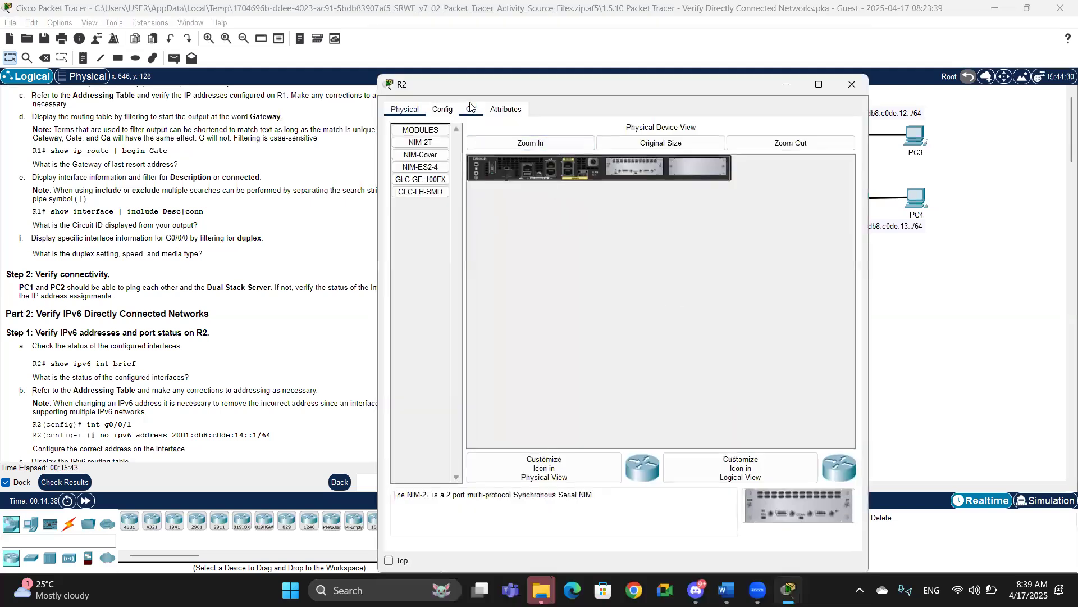
{"action": "left_click", "coordinate": [470, 108]}
{"action": "key", "text": "Return"}
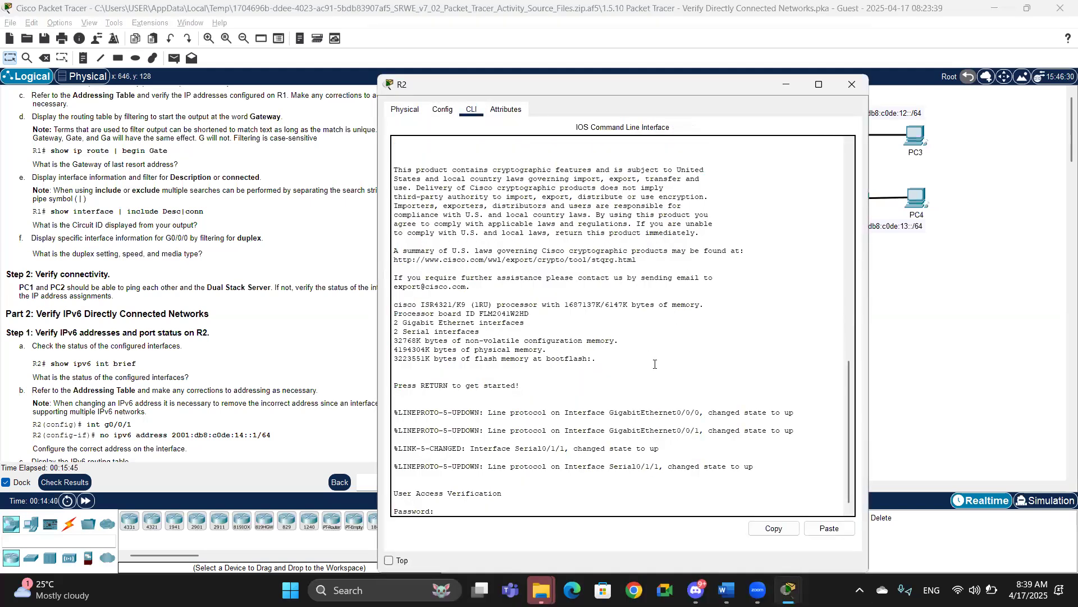
{"action": "key", "text": "Return"}
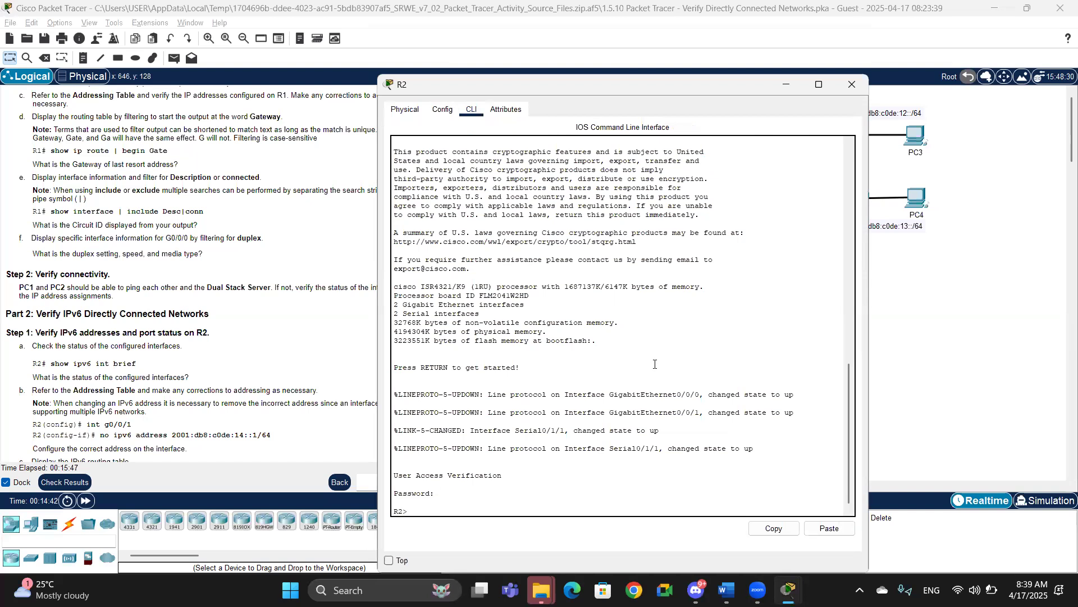
{"action": "type", "text": "enable"}
{"action": "key", "text": "Return"}
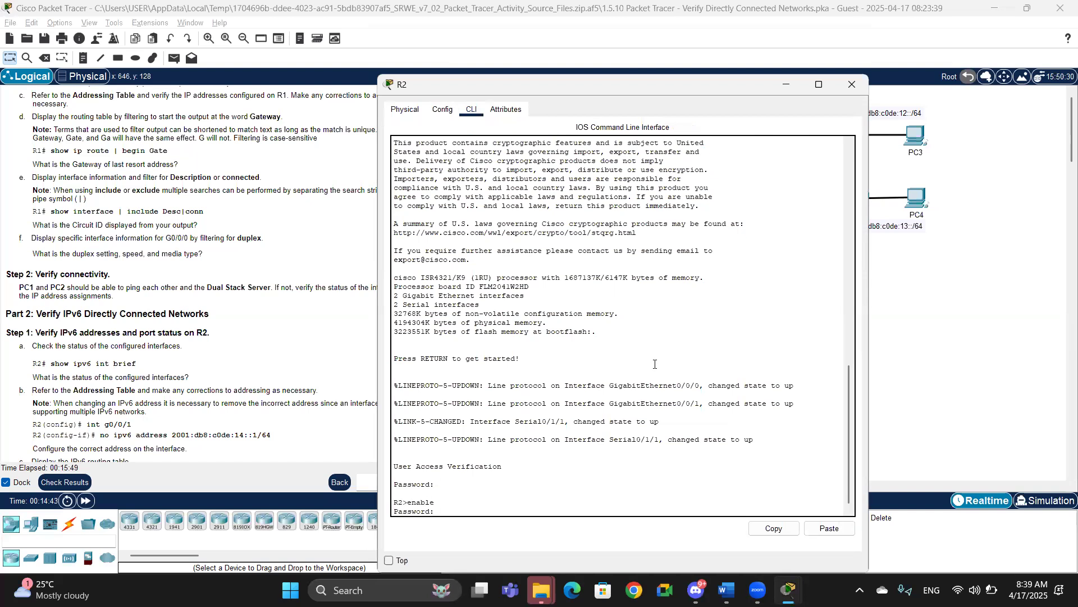
{"action": "key", "text": "Return"}
Step: Display R2's IPv6 interface brief to check the status of the configured interfaces
{"action": "type", "text": "show ipv"}
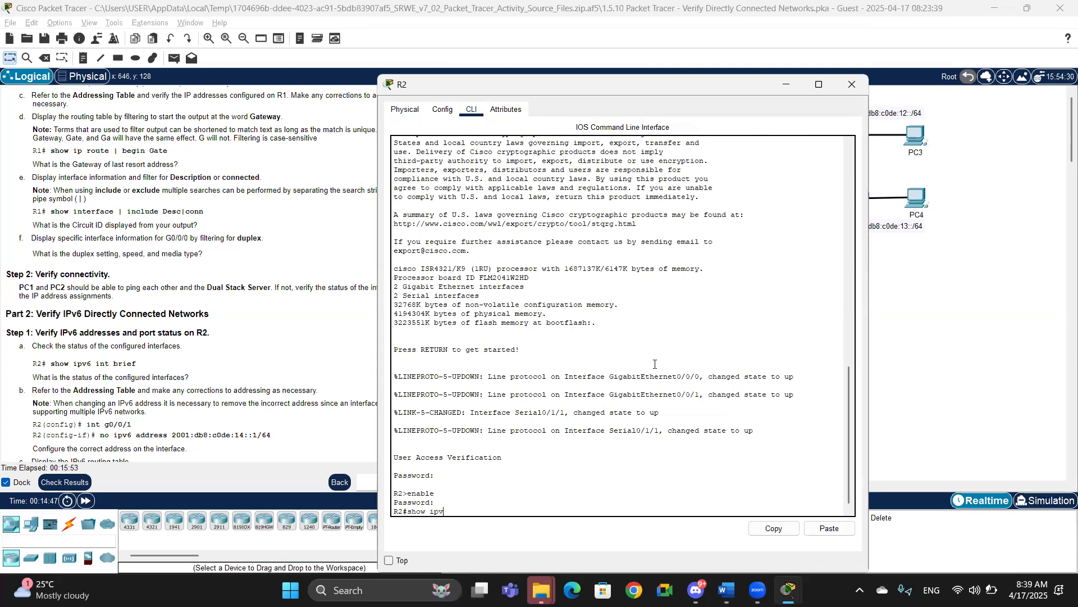
{"action": "type", "text": "6 inter"}
{"action": "key", "text": "Tab"}
{"action": "type", "text": "breif"}
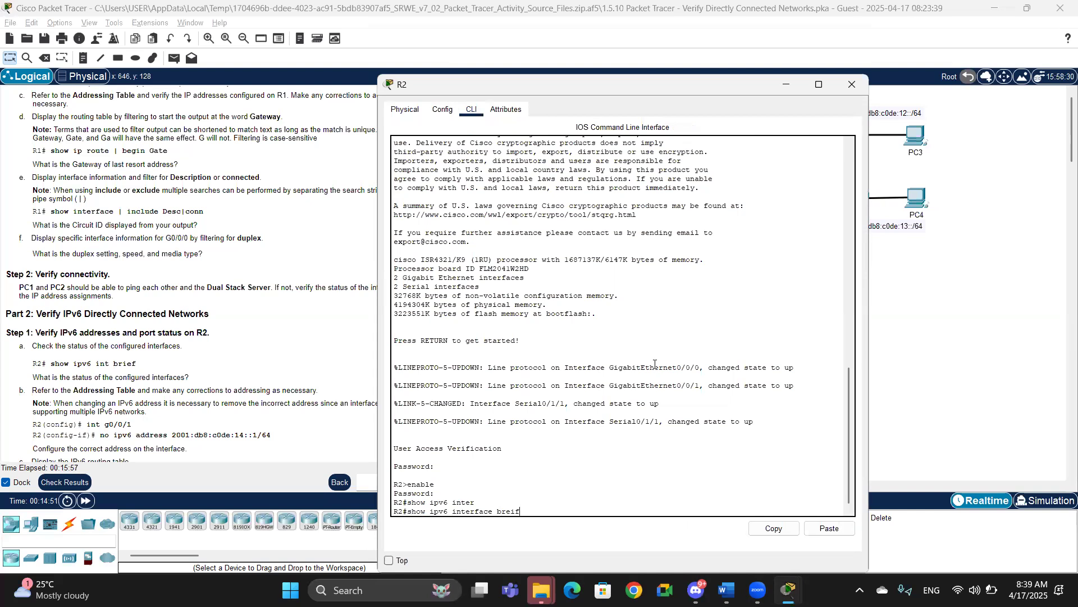
{"action": "key", "text": "BackSpace"}
{"action": "key", "text": "BackSpace"}
{"action": "type", "text": "ief"}
{"action": "key", "text": "Return"}
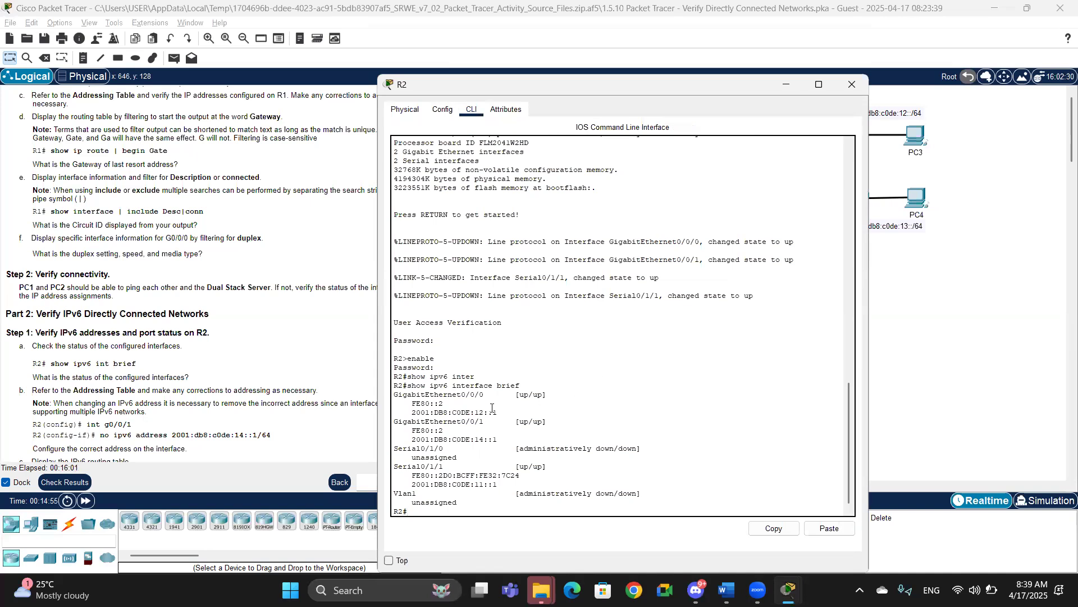
Step: Examine each R2 interface's status and IPv6 addresses in the output against the addressing table
{"action": "left_click_drag", "start_coordinate": [425, 394], "coordinate": [548, 423]}
{"action": "left_click_drag", "start_coordinate": [453, 449], "coordinate": [617, 453]}
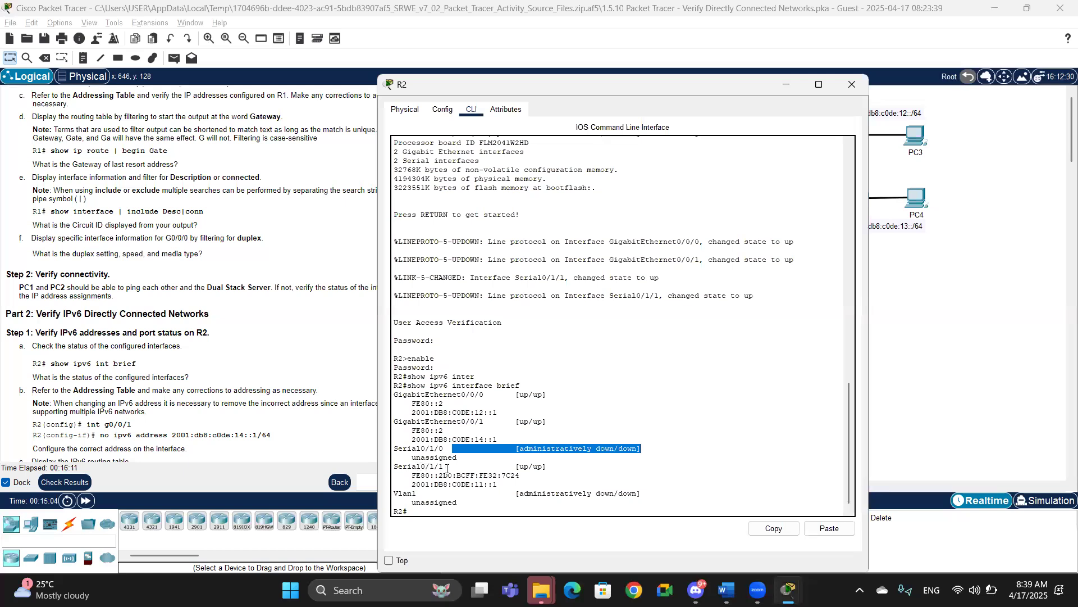
{"action": "left_click_drag", "start_coordinate": [408, 493], "coordinate": [632, 490]}
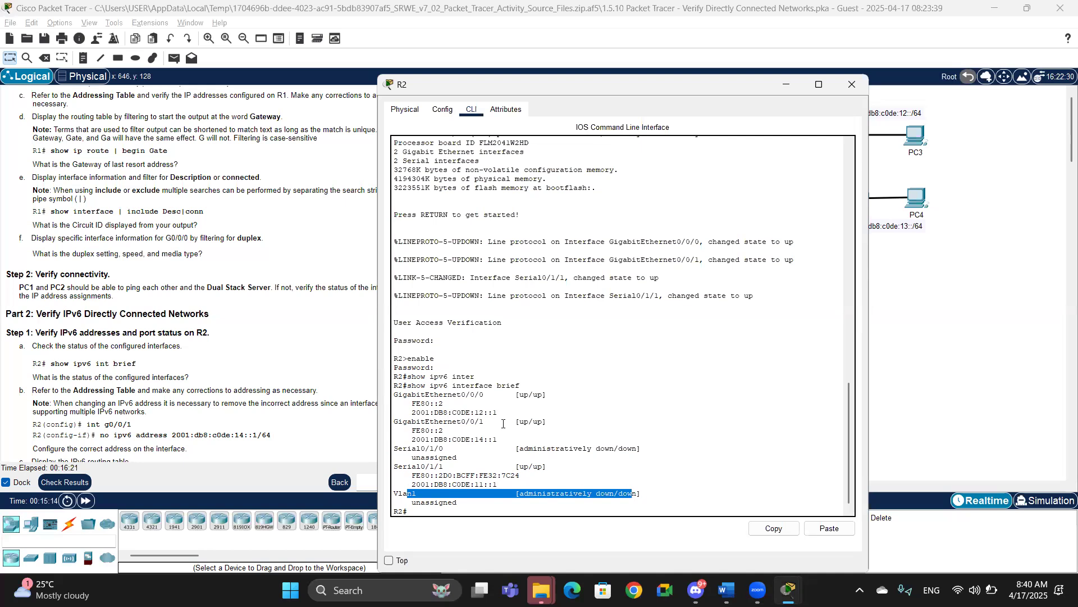
{"action": "left_click", "coordinate": [317, 324]}
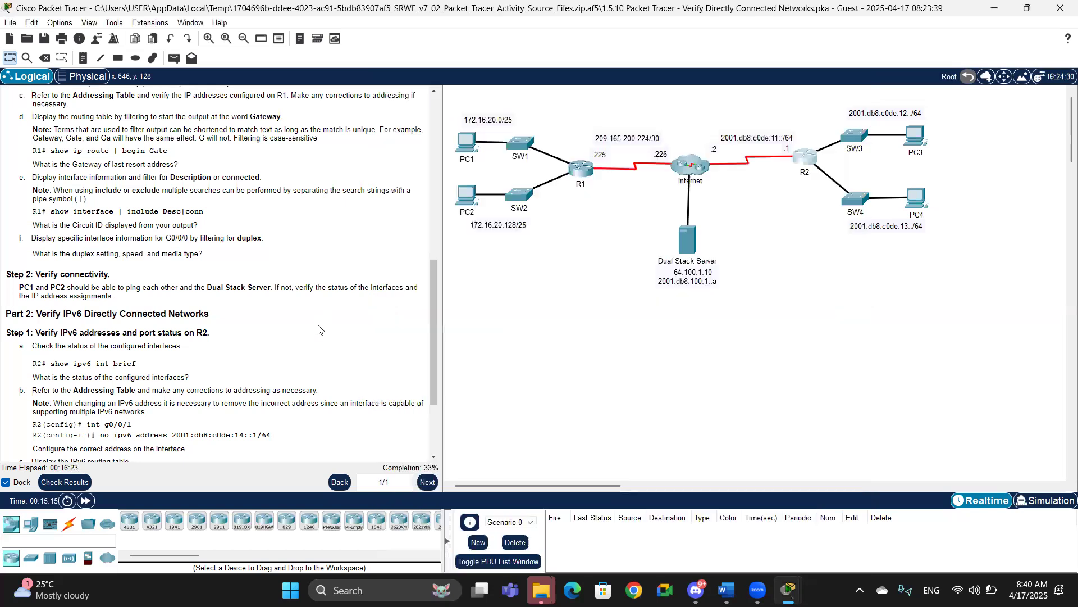
{"action": "left_click_drag", "start_coordinate": [433, 301], "coordinate": [427, 129]}
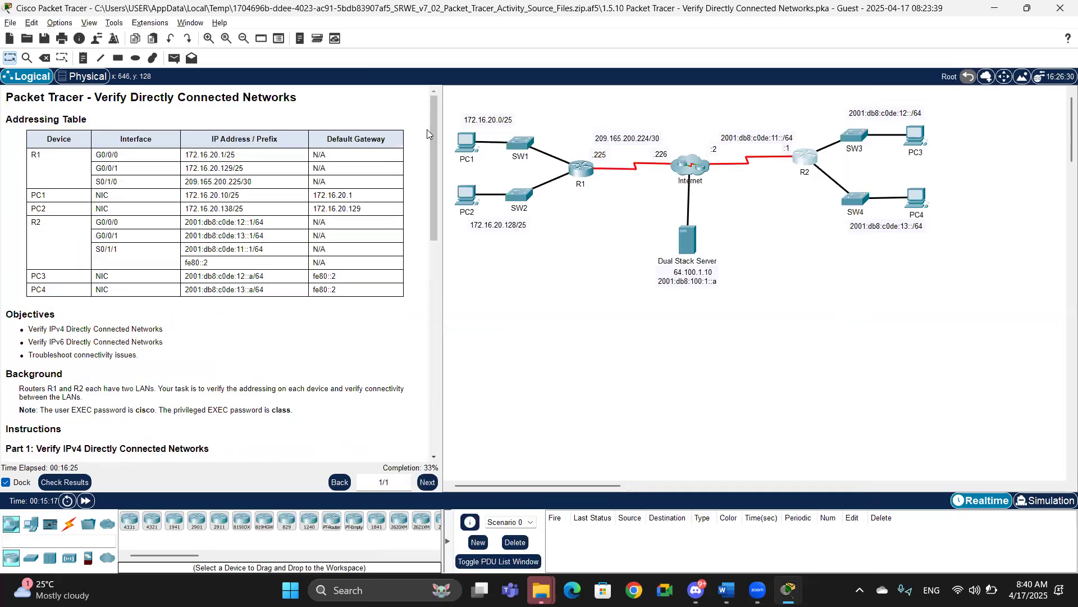
{"action": "key", "text": "alt+Tab"}
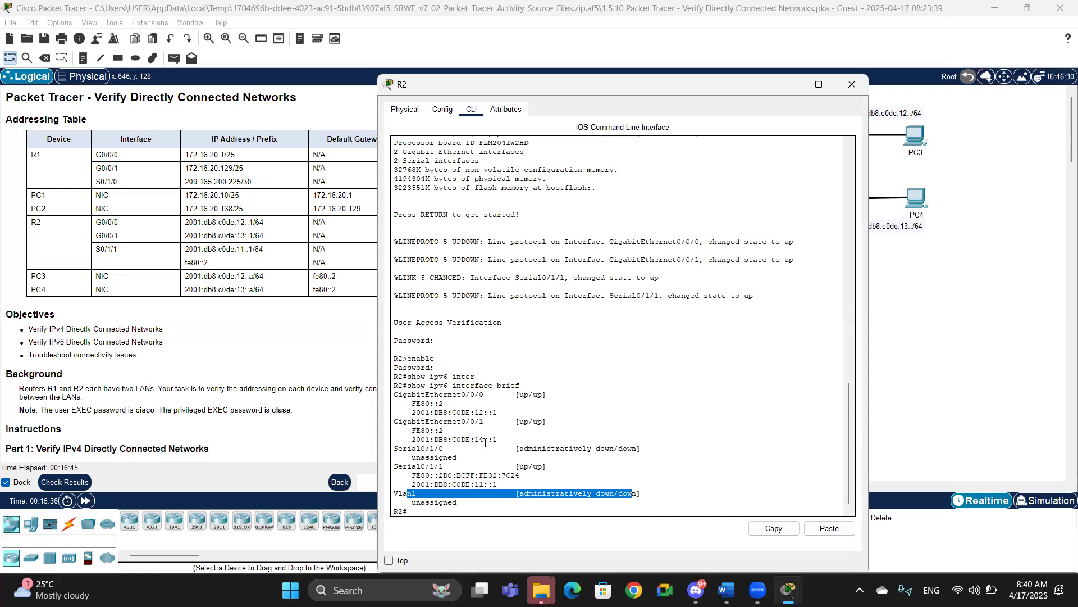
{"action": "left_click_drag", "start_coordinate": [497, 439], "coordinate": [404, 437]}
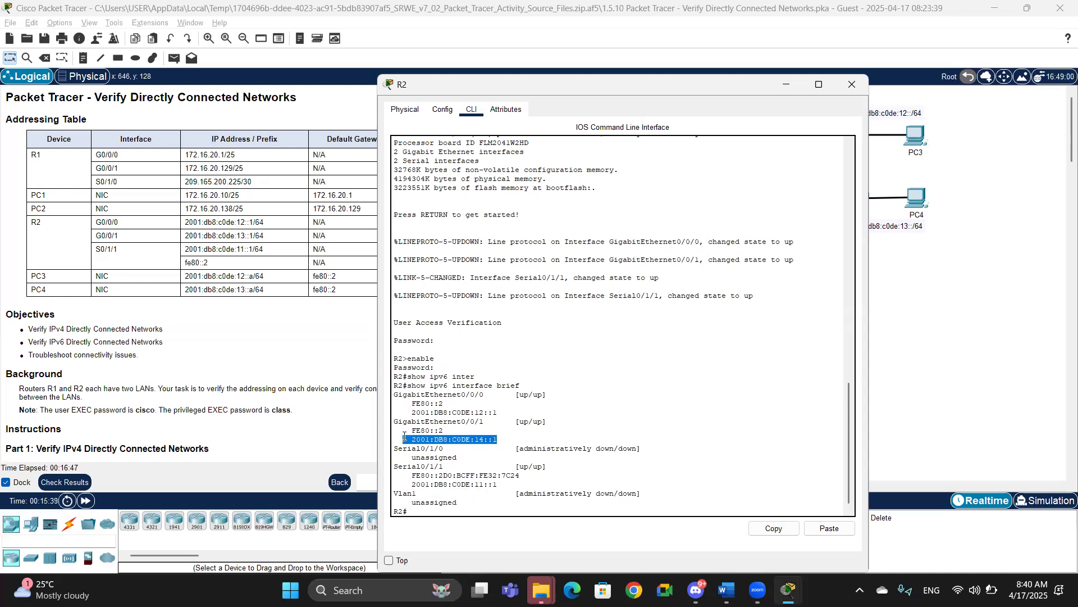
{"action": "left_click", "coordinate": [414, 486]}
{"action": "left_click_drag", "start_coordinate": [414, 486], "coordinate": [508, 485]}
{"action": "left_click_drag", "start_coordinate": [443, 430], "coordinate": [400, 404]}
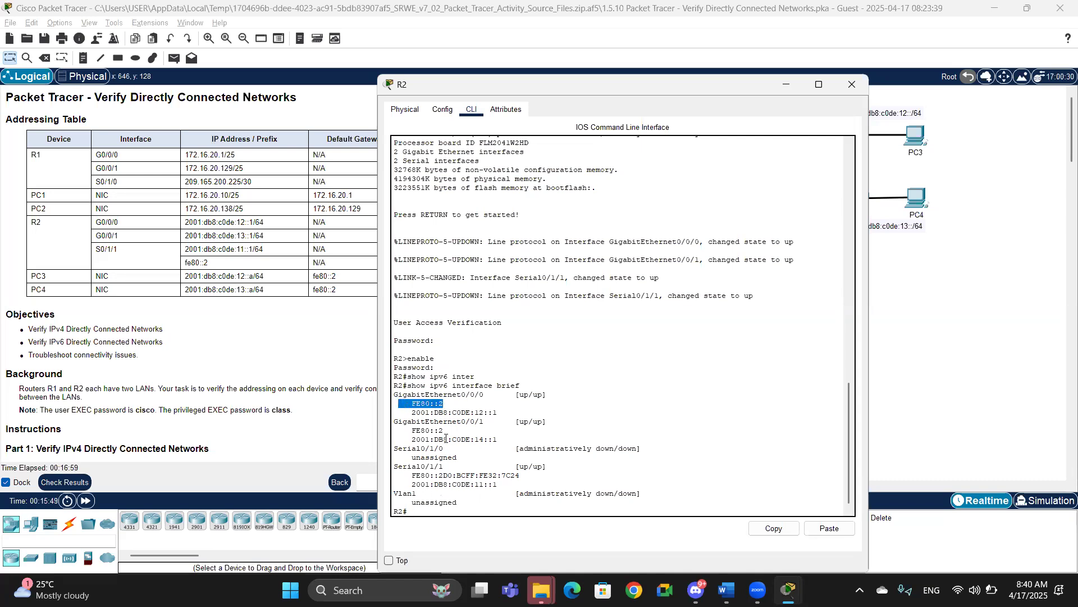
{"action": "left_click_drag", "start_coordinate": [403, 421], "coordinate": [501, 421]}
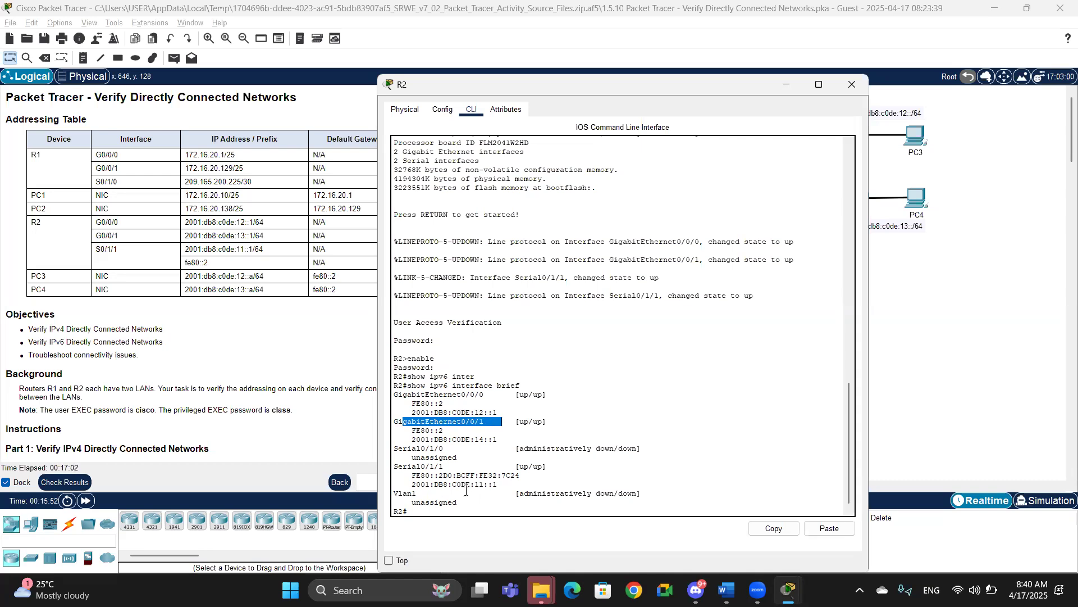
{"action": "left_click", "coordinate": [425, 508]}
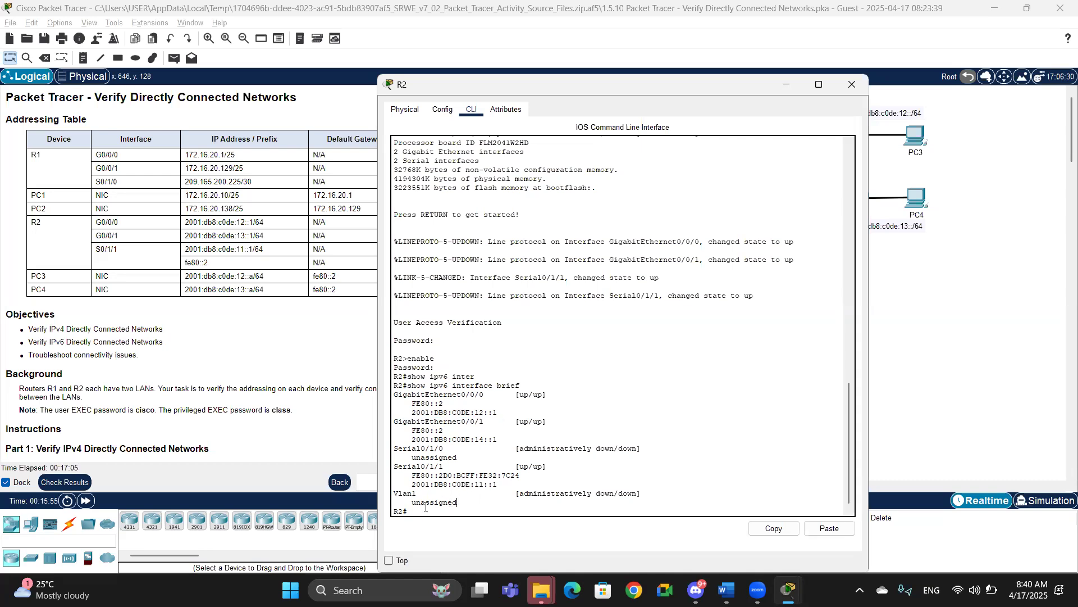
Step: Enter global configuration, select interface G0/0/1 and remove its existing IPv6 addresses with no ipv6 address
{"action": "type", "text": "config t"}
{"action": "key", "text": "Return"}
{"action": "type", "text": "iner"}
{"action": "key", "text": "Tab"}
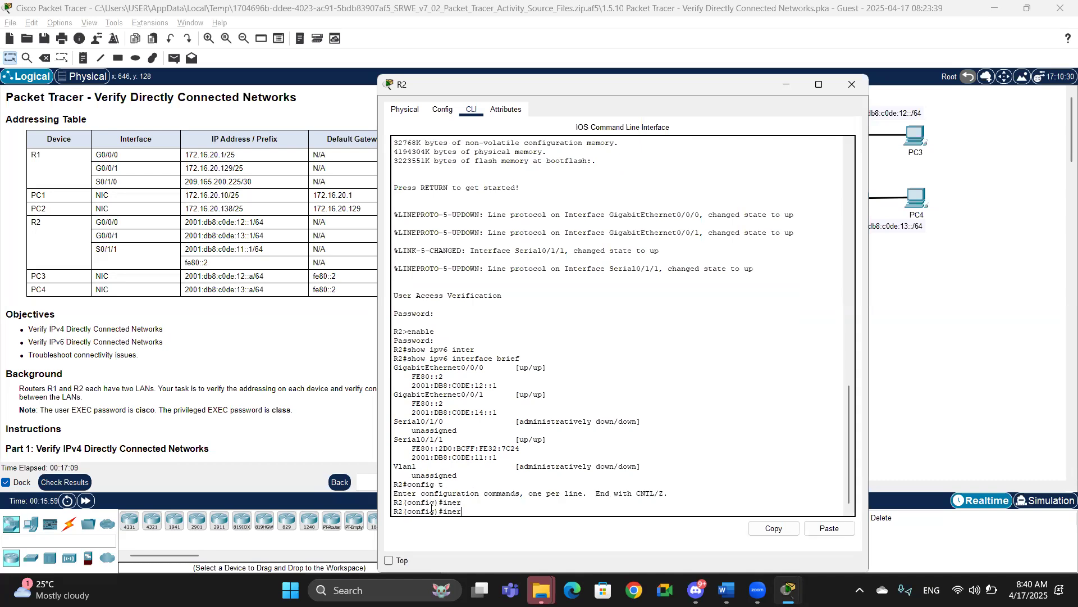
{"action": "key", "text": "BackSpace"}
{"action": "key", "text": "BackSpace"}
{"action": "key", "text": "BackSpace"}
{"action": "key", "text": "BackSpace"}
{"action": "type", "text": "iner"}
{"action": "key", "text": "Tab"}
{"action": "key", "text": "BackSpace"}
{"action": "key", "text": "BackSpace"}
{"action": "type", "text": "ter"}
{"action": "key", "text": "Tab"}
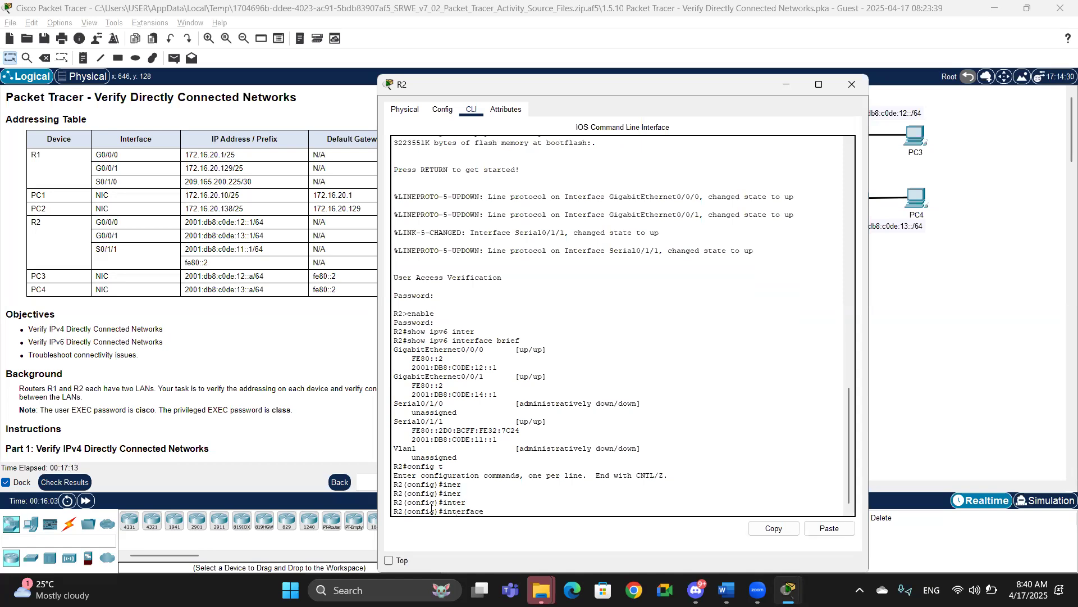
{"action": "type", "text": "g0."}
{"action": "key", "text": "BackSpace"}
{"action": "type", "text": "/0/1"}
{"action": "key", "text": "Return"}
{"action": "type", "text": "nfig-if)#no ip"}
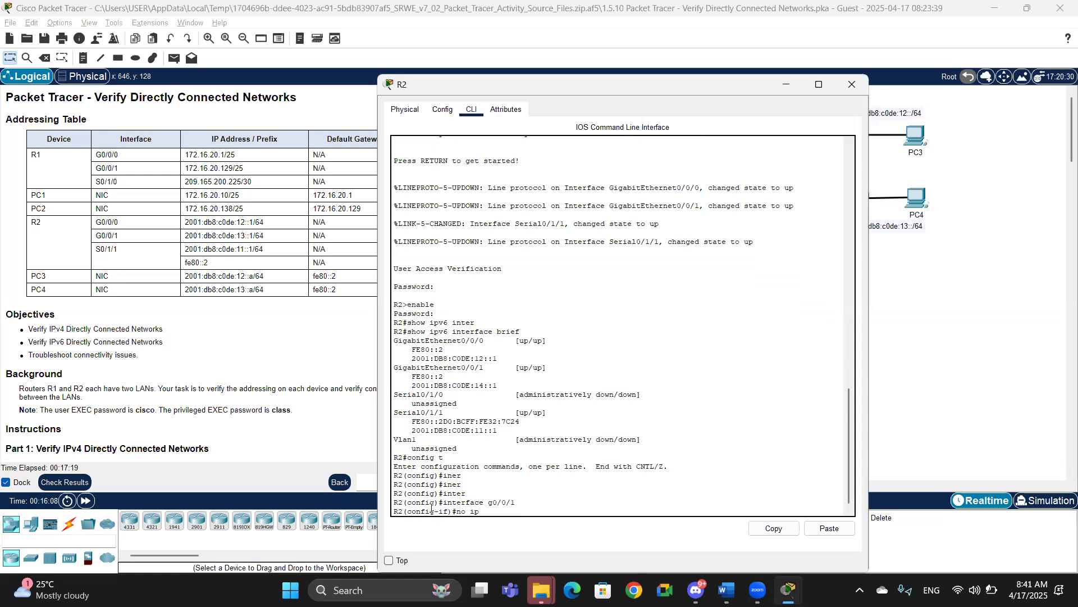
{"action": "type", "text": "v6 addre"}
{"action": "key", "text": "Tab"}
{"action": "key", "text": "Return"}
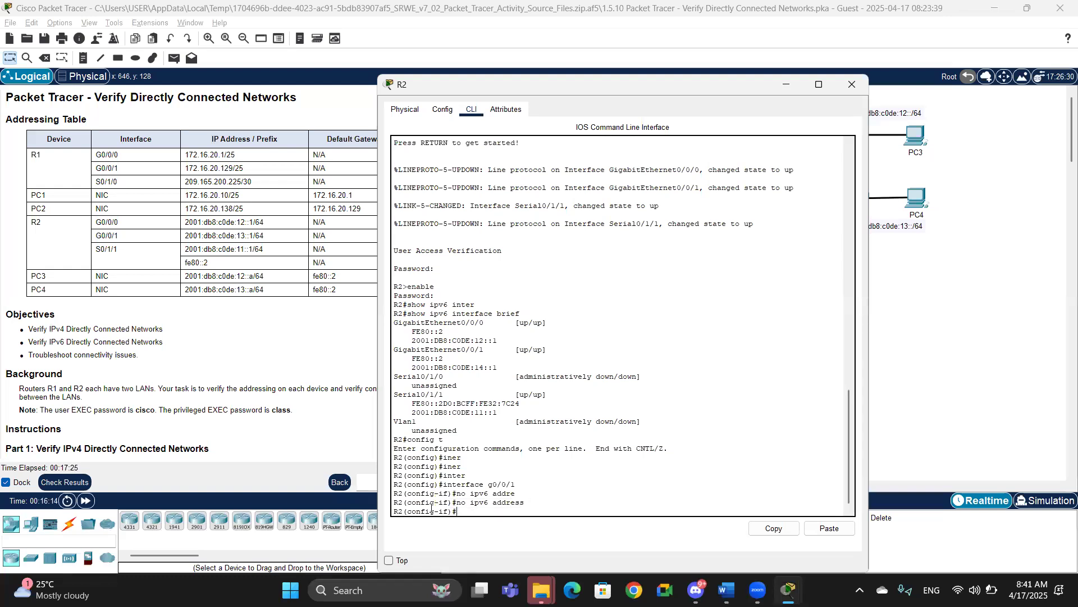
Step: Assign the IPv6 address 2001:db8:c0de:13::1/64 to interface G0/0/1
{"action": "type", "text": "2001:db8:c0de:13::1/64"}
{"action": "key", "text": "Return"}
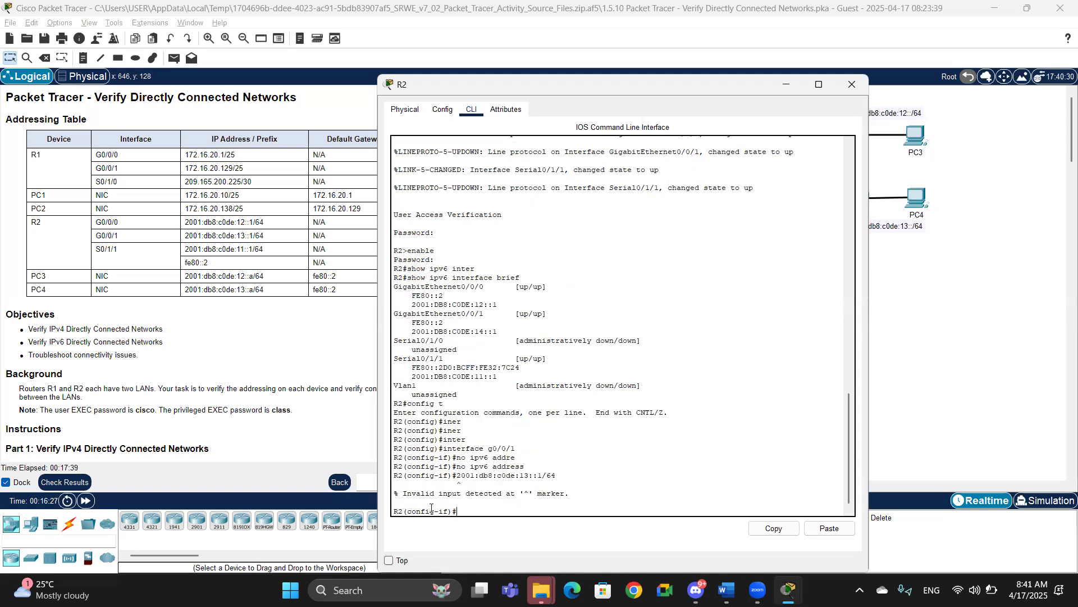
{"action": "key", "text": "Up"}
{"action": "type", "text": "ipv6 address 2001:db8:c0de:13::1/64"}
{"action": "key", "text": "Return"}
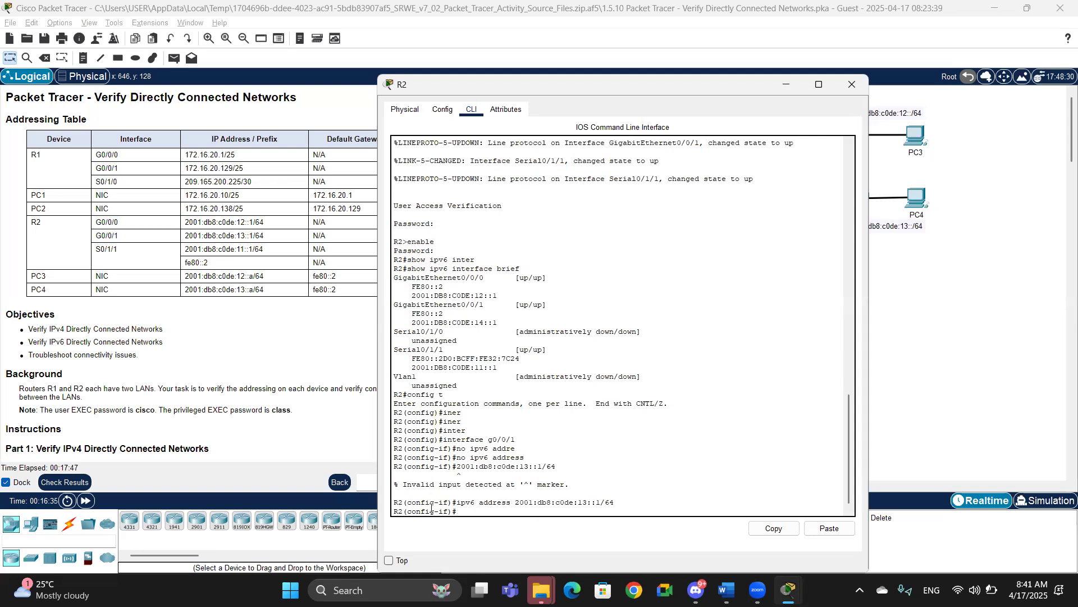
Step: Set G0/0/1's link-local address to fe80::2 and enable the interface with no shutdown
{"action": "type", "text": "ipv6 address fe80::2 link"}
{"action": "key", "text": "Tab"}
{"action": "key", "text": "Return"}
{"action": "type", "text": "no shutd"}
{"action": "key", "text": "Tab"}
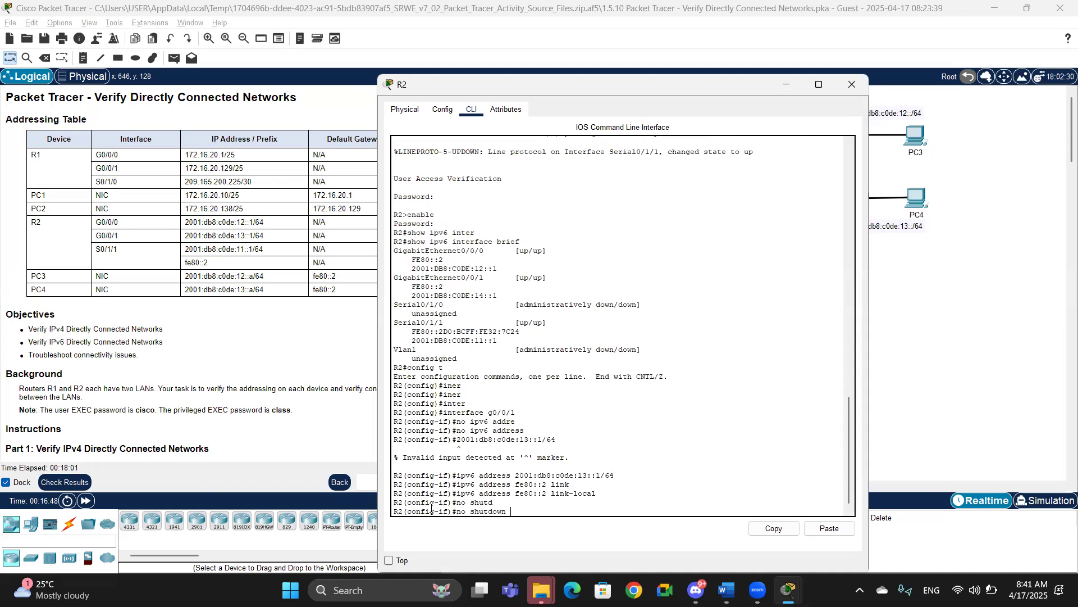
{"action": "key", "text": "Return"}
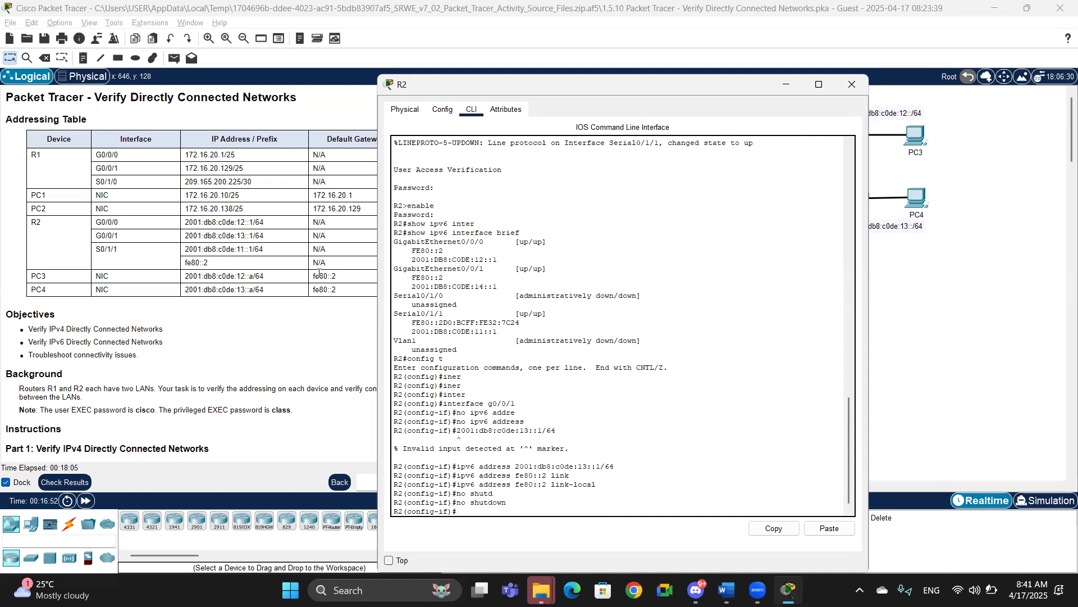
Step: Move the R2 window aside and exit back to privileged EXEC mode
{"action": "left_click", "coordinate": [276, 366]}
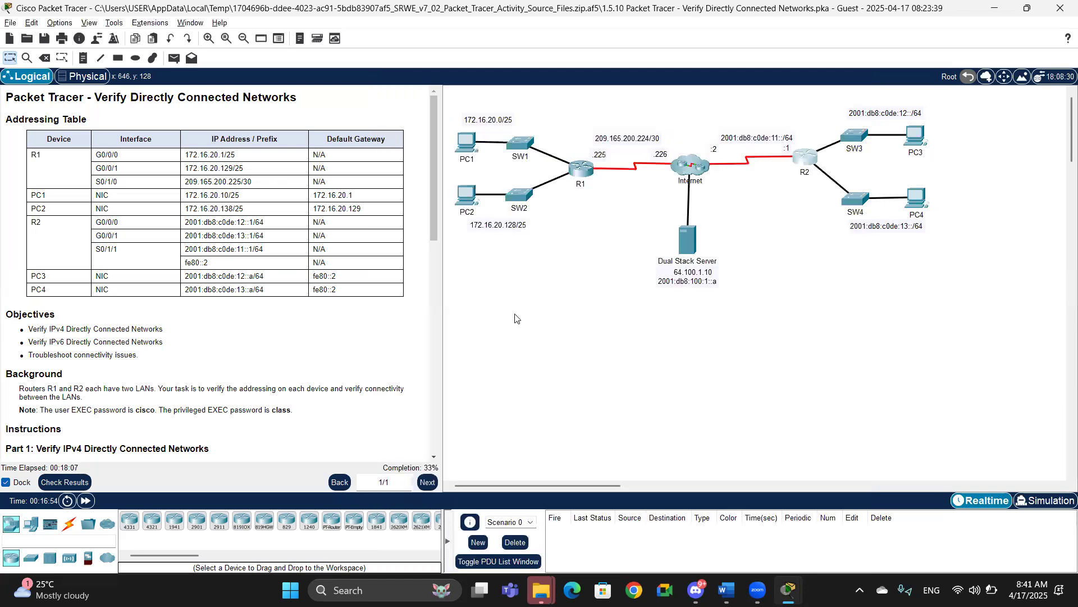
{"action": "key", "text": "alt+Tab"}
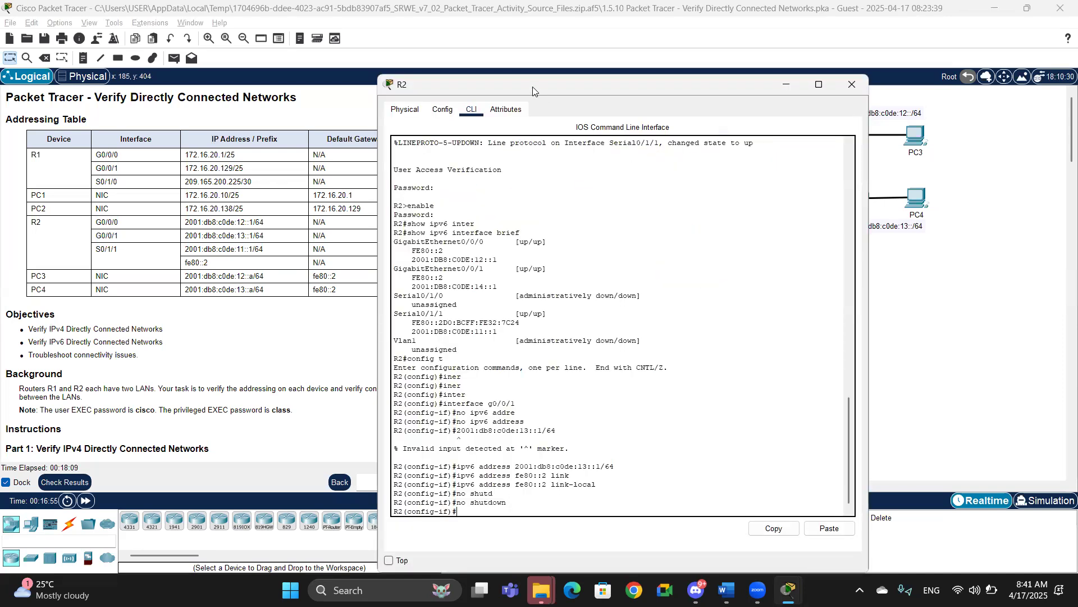
{"action": "left_click_drag", "start_coordinate": [521, 82], "coordinate": [616, 65]}
{"action": "type", "text": "exit"}
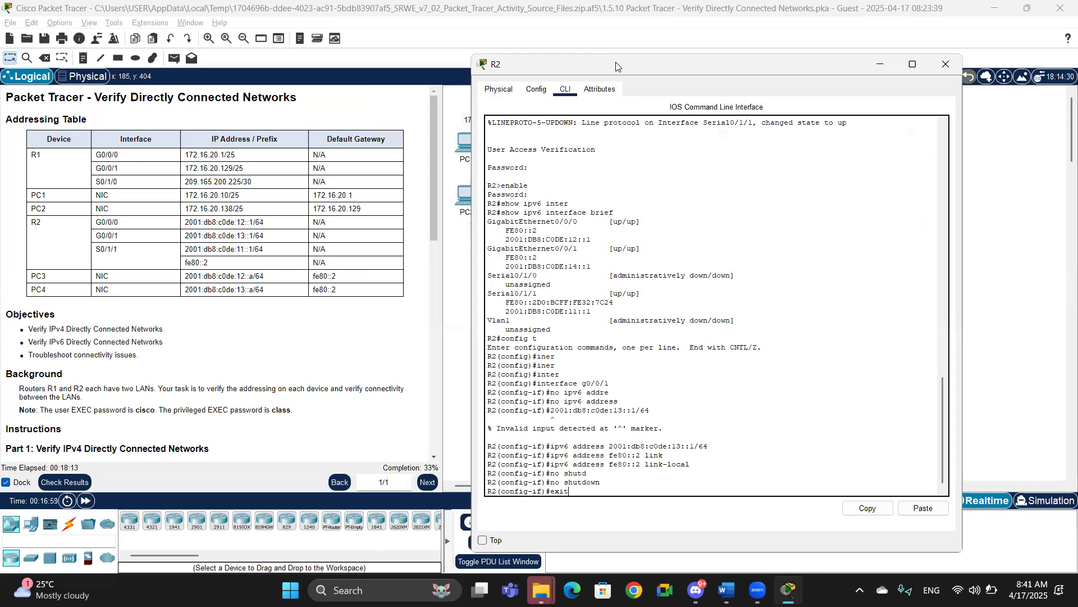
{"action": "key", "text": "Return"}
{"action": "type", "text": "exit"}
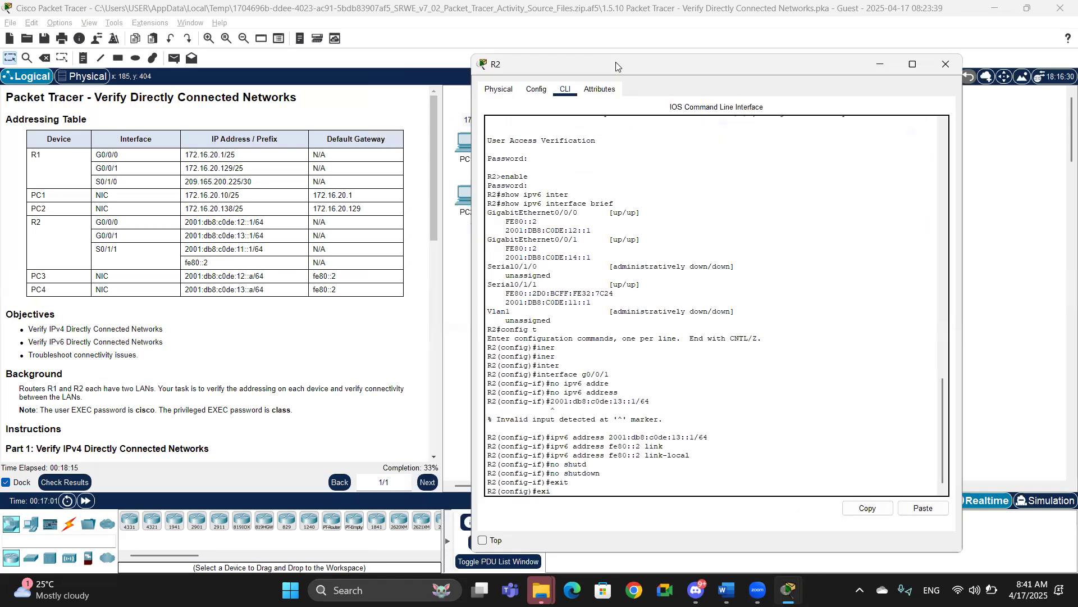
{"action": "key", "text": "Return"}
{"action": "key", "text": "Return"}
Step: Display R2's IPv6 interface brief again to verify the corrected G0/0/1 address
{"action": "type", "text": "show ipv6 int brief"}
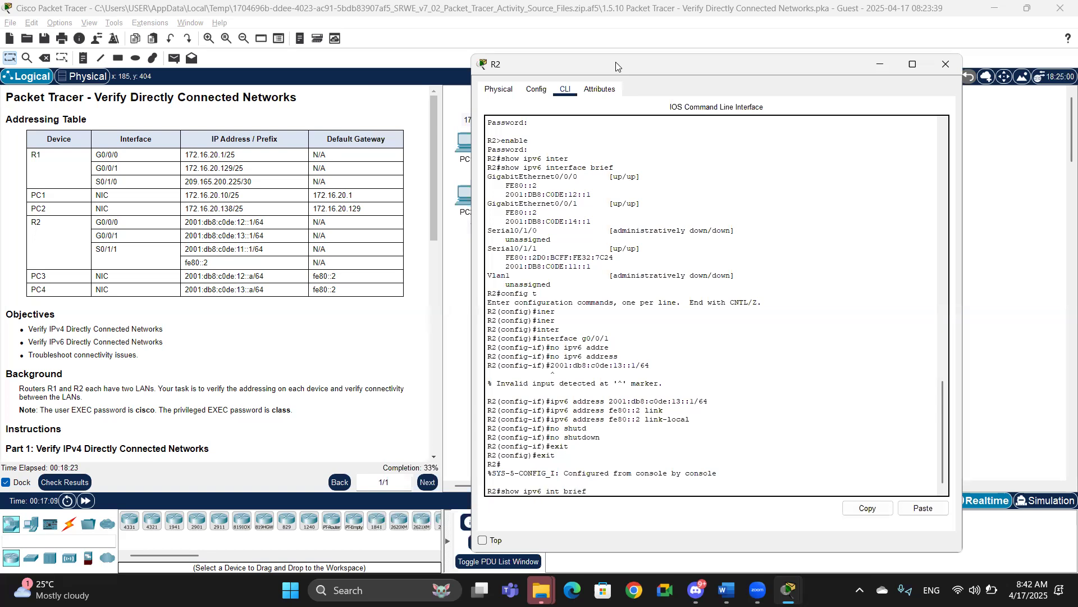
{"action": "key", "text": "Return"}
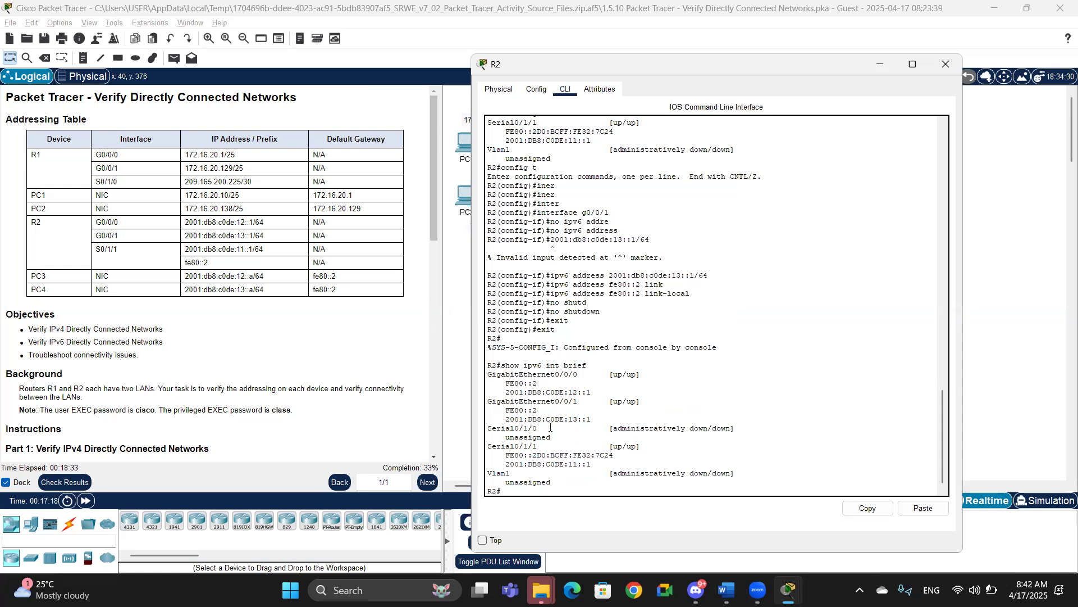
Step: Examine the Serial0/1/0 and Serial0/1/1 entries in R2's IPv6 interface brief output
{"action": "left_click_drag", "start_coordinate": [550, 428], "coordinate": [582, 422]}
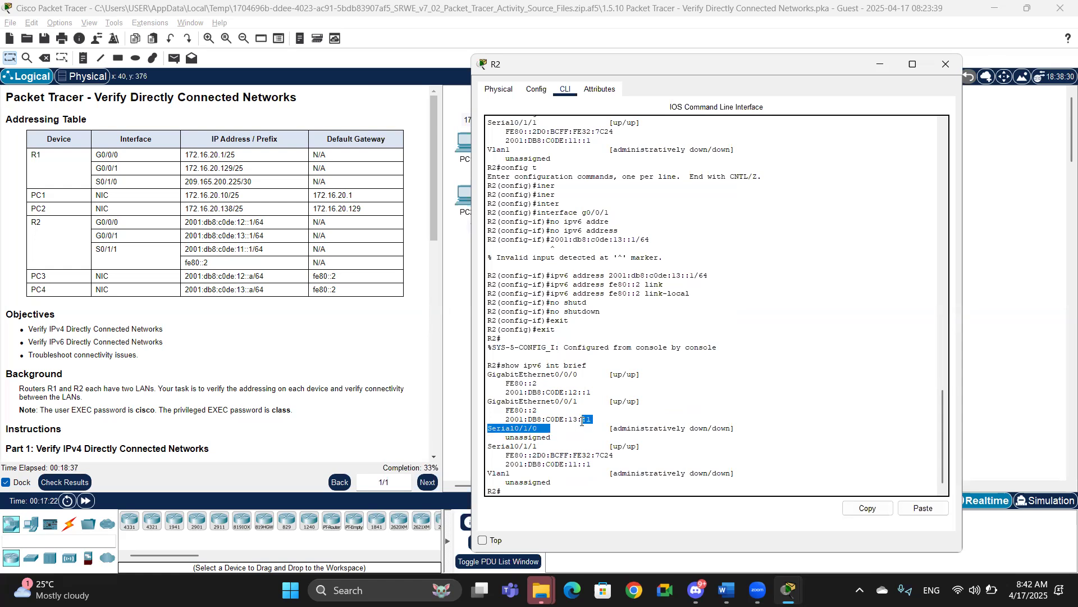
{"action": "left_click_drag", "start_coordinate": [582, 421], "coordinate": [592, 460]}
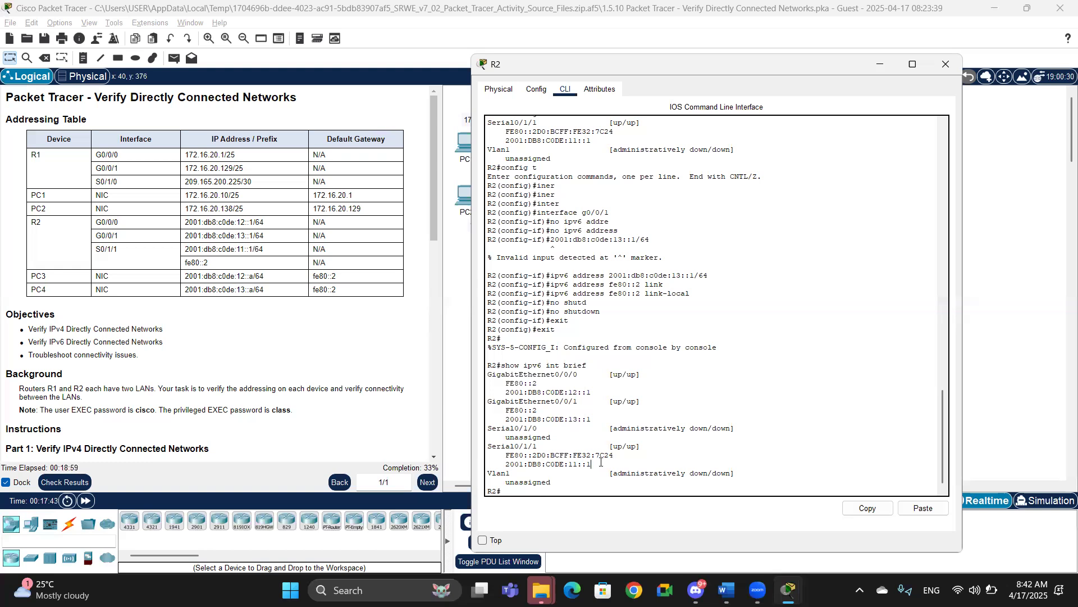
{"action": "key", "text": "Return"}
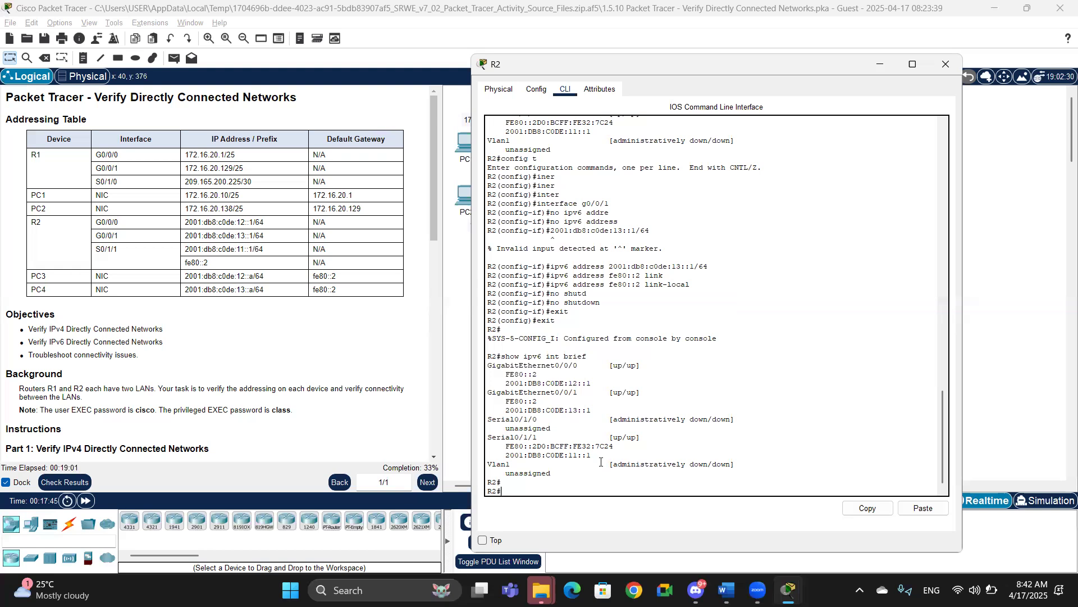
Step: Enter global configuration for R2's interface S0/1/1 and remove its existing IPv6 addresses
{"action": "type", "text": "config t"}
{"action": "key", "text": "Return"}
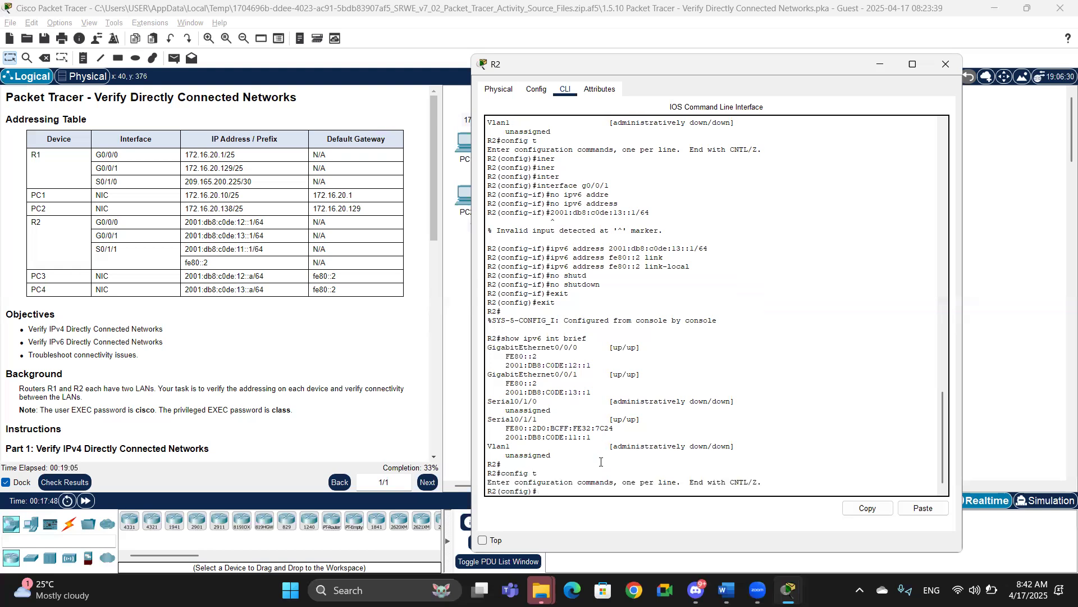
{"action": "type", "text": "inter"}
{"action": "key", "text": "Tab"}
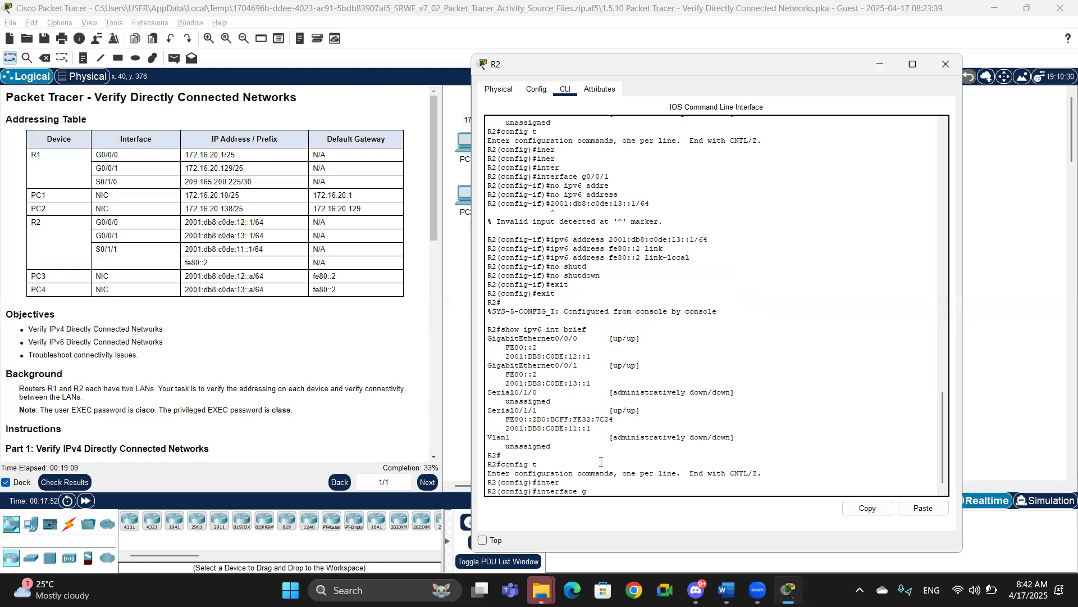
{"action": "type", "text": "s0/1/1"}
{"action": "key", "text": "Return"}
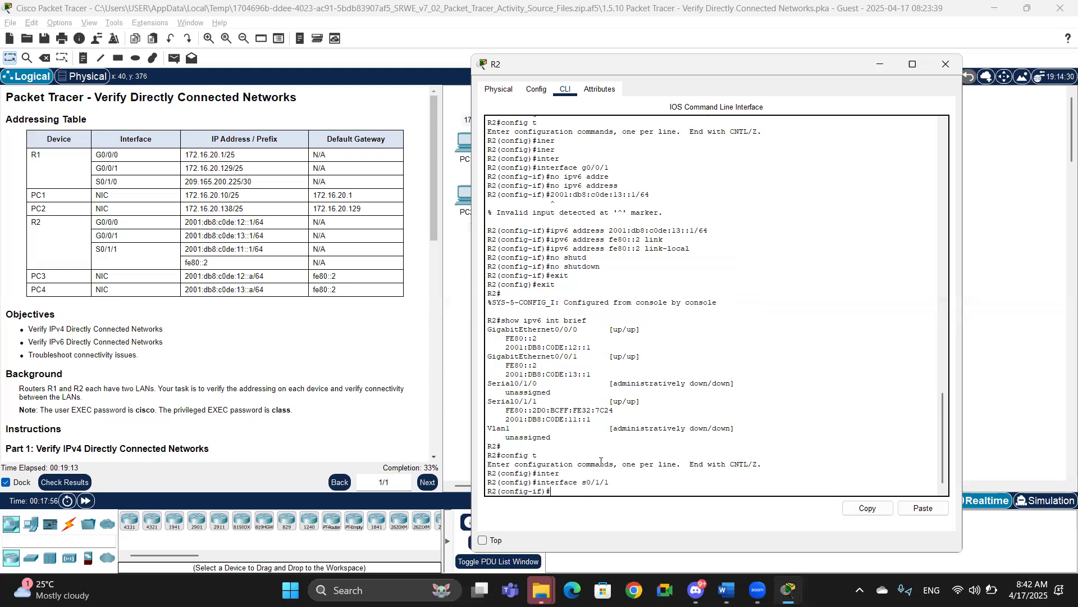
{"action": "type", "text": "no ipv6 addr"}
{"action": "key", "text": "Tab"}
{"action": "key", "text": "Return"}
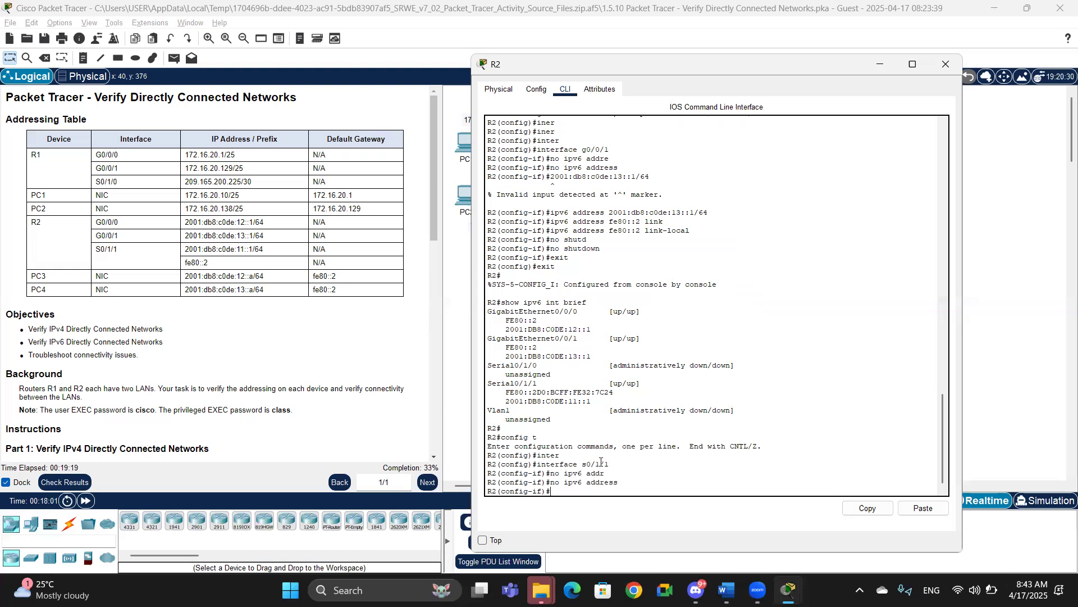
Step: Assign the IPv6 address 2001:db8:c0de:11::1/64 to interface S0/1/1
{"action": "type", "text": "ipv6 address 2001:db8:c0de:11::1/64"}
{"action": "key", "text": "Return"}
Step: Set S0/1/1's link-local address to fe80::2 and exit back to privileged EXEC mode
{"action": "type", "text": "ipv6 addres"}
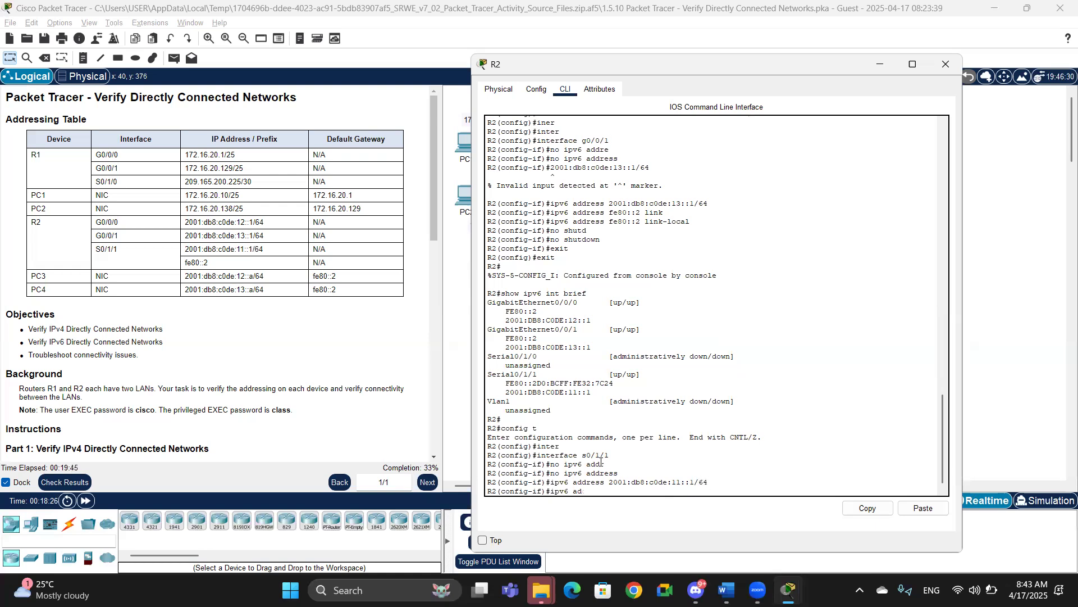
{"action": "type", "text": "s 2001:"}
{"action": "key", "text": "BackSpace"}
{"action": "key", "text": "BackSpace"}
{"action": "key", "text": "BackSpace"}
{"action": "type", "text": "fe80::2 link"}
{"action": "key", "text": "Tab"}
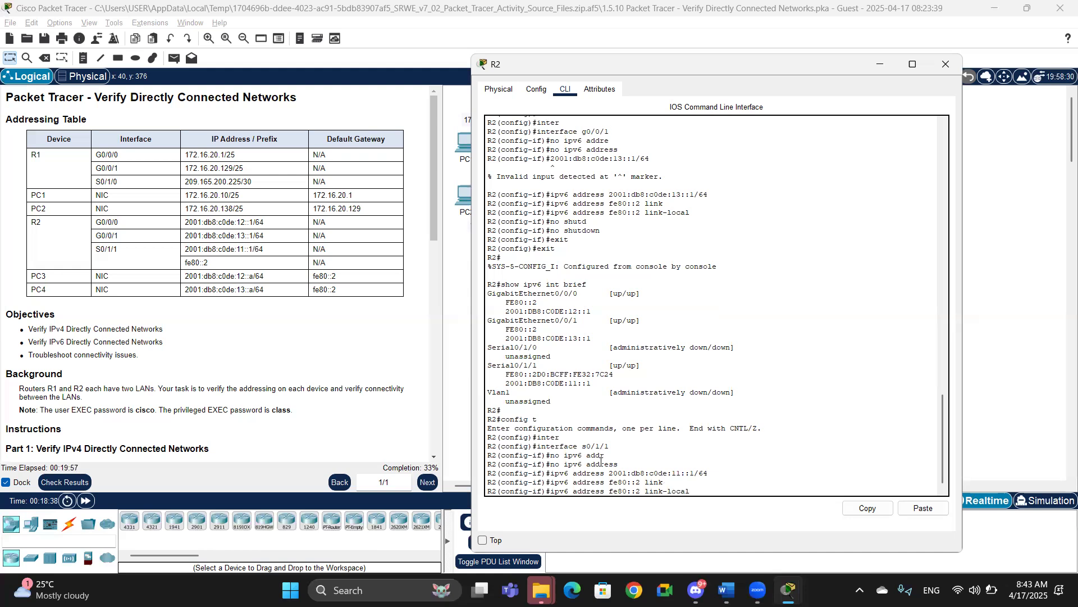
{"action": "key", "text": "Return"}
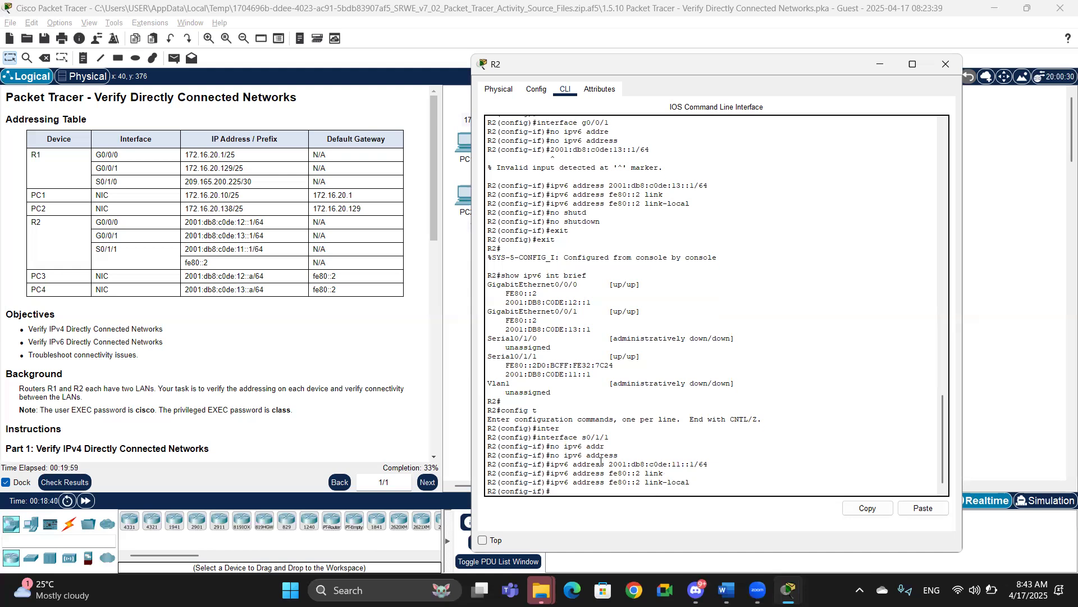
{"action": "type", "text": "exit"}
{"action": "key", "text": "Return"}
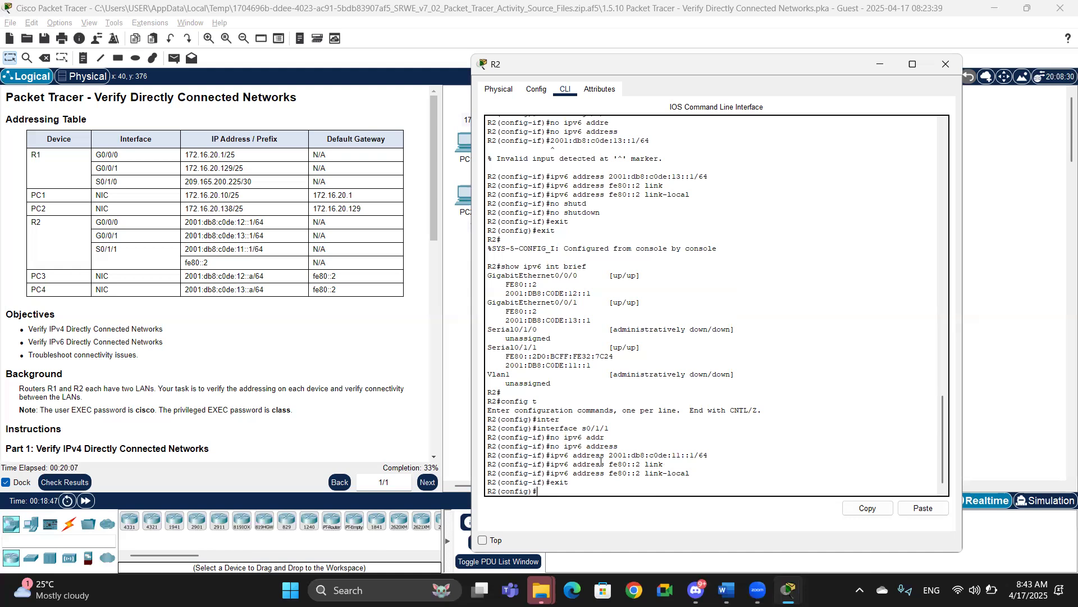
{"action": "type", "text": "exit"}
{"action": "key", "text": "Return"}
Step: Display R2's IPv6 interface brief to verify the corrected Serial0/1/1 addresses
{"action": "type", "text": "show"}
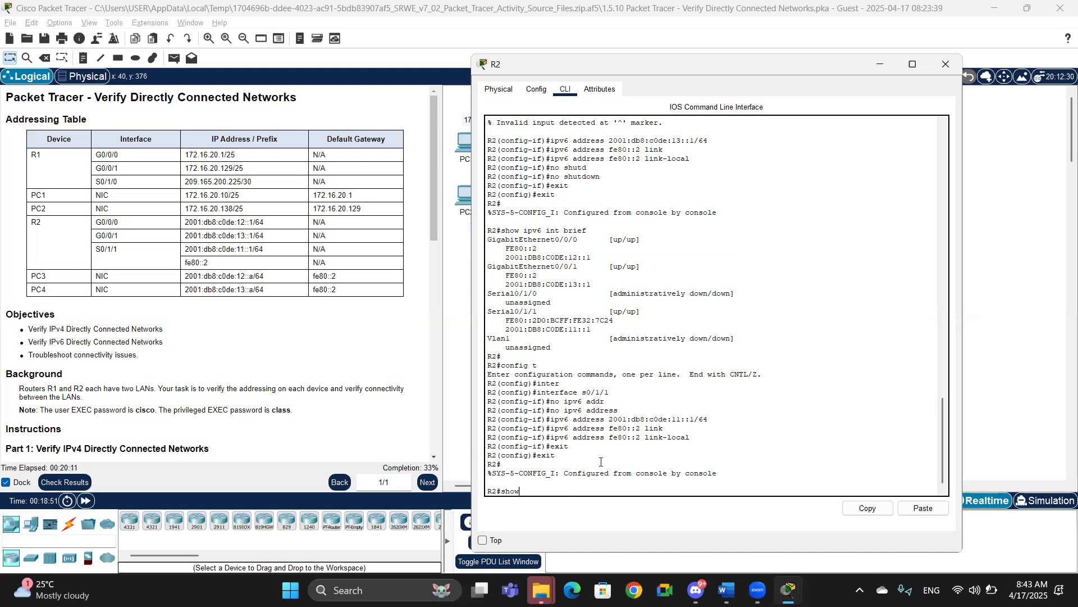
{"action": "type", "text": " ip inter"}
{"action": "key", "text": "Tab"}
{"action": "type", "text": "b"}
{"action": "key", "text": "BackSpace"}
{"action": "key", "text": "BackSpace"}
{"action": "key", "text": "BackSpace"}
{"action": "key", "text": "BackSpace"}
{"action": "key", "text": "BackSpace"}
{"action": "key", "text": "BackSpace"}
{"action": "key", "text": "BackSpace"}
{"action": "key", "text": "BackSpace"}
{"action": "key", "text": "BackSpace"}
{"action": "key", "text": "BackSpace"}
{"action": "key", "text": "BackSpace"}
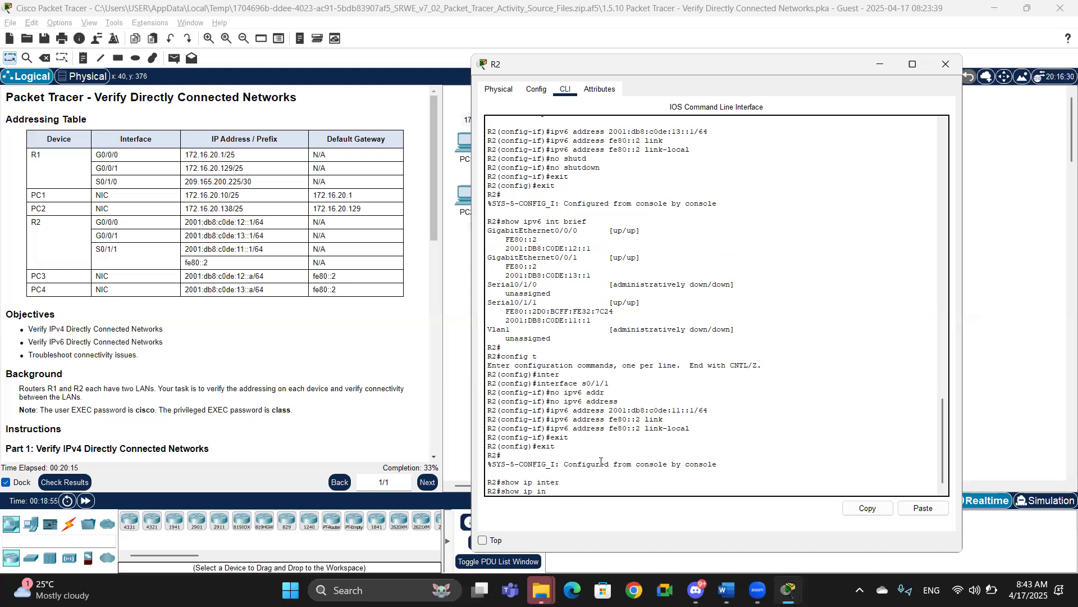
{"action": "type", "text": "v6 inter"}
{"action": "key", "text": "Tab"}
{"action": "type", "text": "breif"}
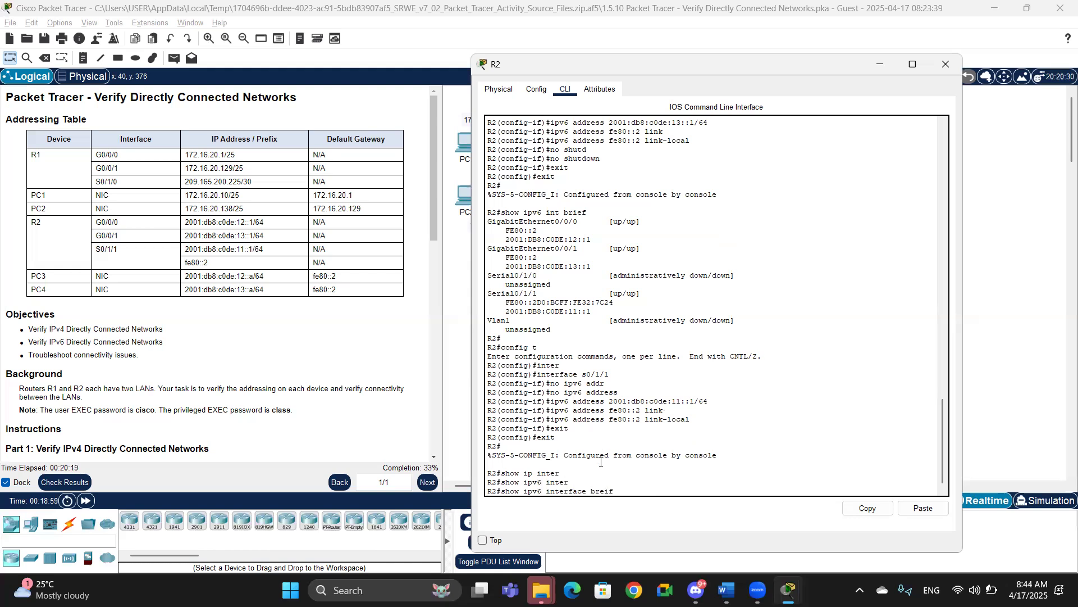
{"action": "key", "text": "Return"}
{"action": "type", "text": "i"}
{"action": "key", "text": "BackSpace"}
{"action": "type", "text": "show ipv"}
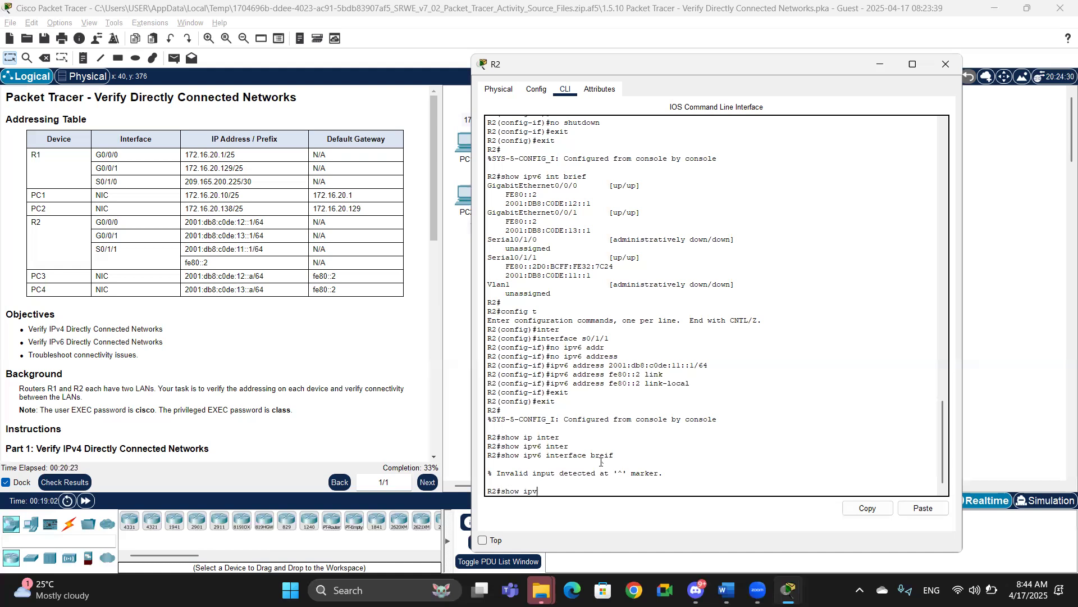
{"action": "type", "text": "6 int"}
{"action": "key", "text": "Tab"}
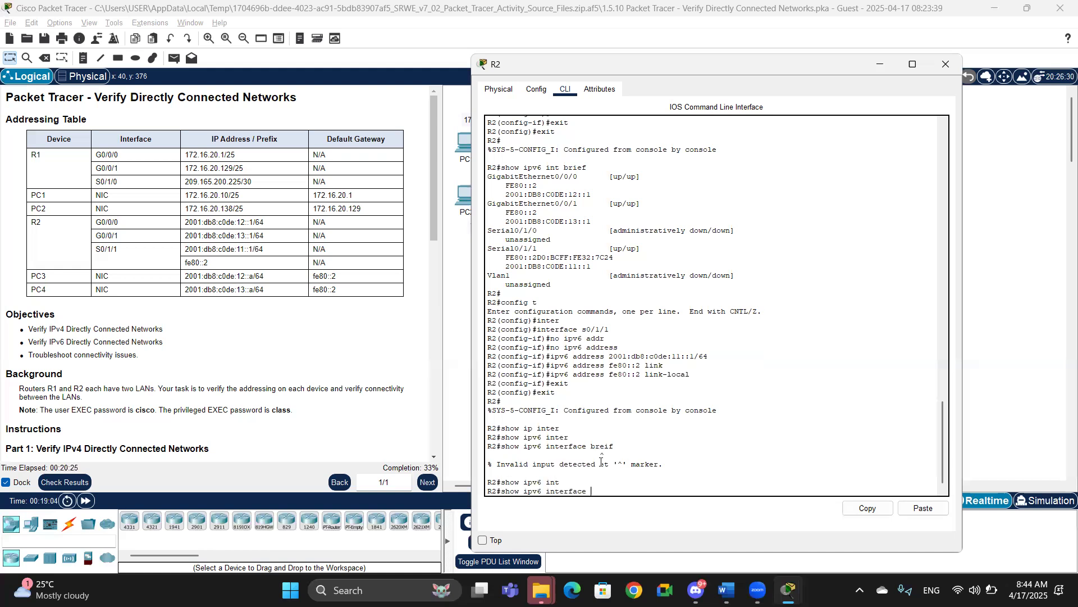
{"action": "type", "text": "br"}
{"action": "key", "text": "Tab"}
{"action": "key", "text": "Return"}
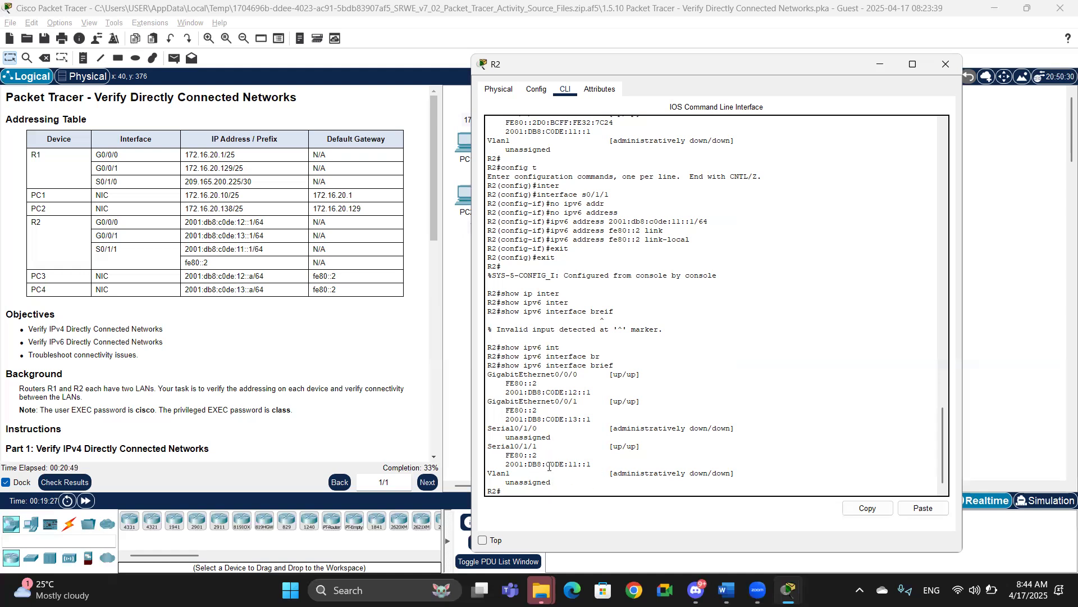
Step: Read the Part 2 instructions on filtering the running-config for IPv6 addressing
{"action": "left_click_drag", "start_coordinate": [515, 475], "coordinate": [728, 468]}
{"action": "left_click", "coordinate": [250, 370]}
{"action": "left_click_drag", "start_coordinate": [430, 211], "coordinate": [425, 420]}
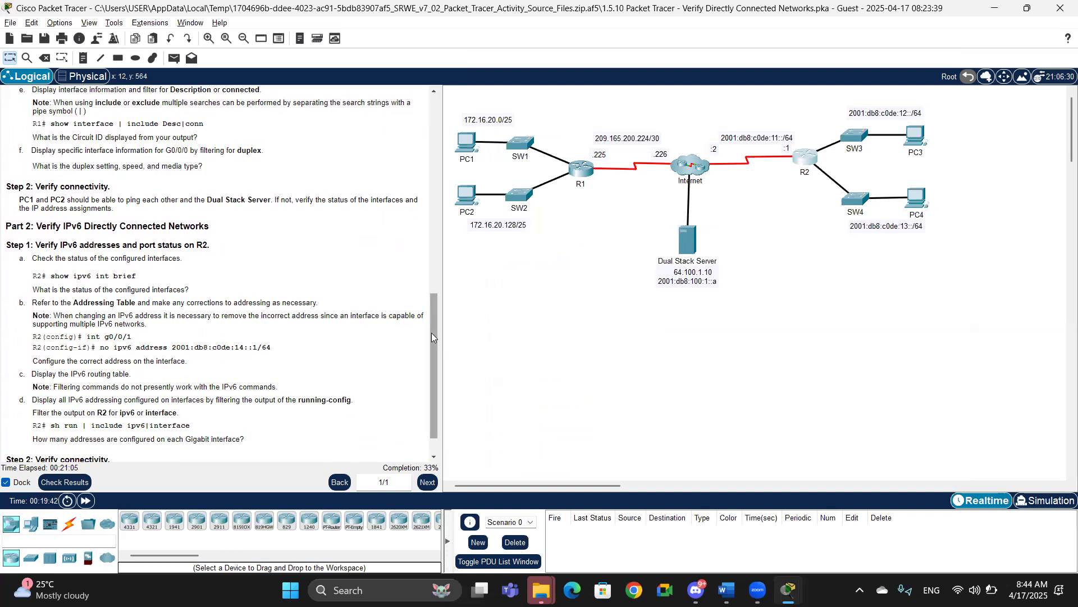
{"action": "key", "text": "alt+Tab"}
{"action": "left_click", "coordinate": [590, 433]}
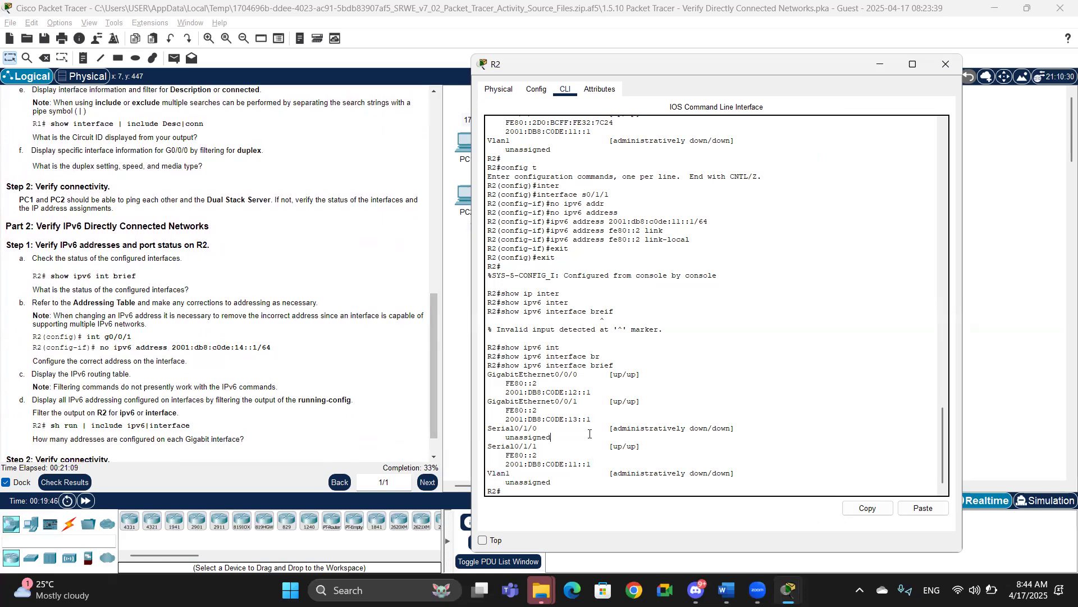
{"action": "key", "text": "Return"}
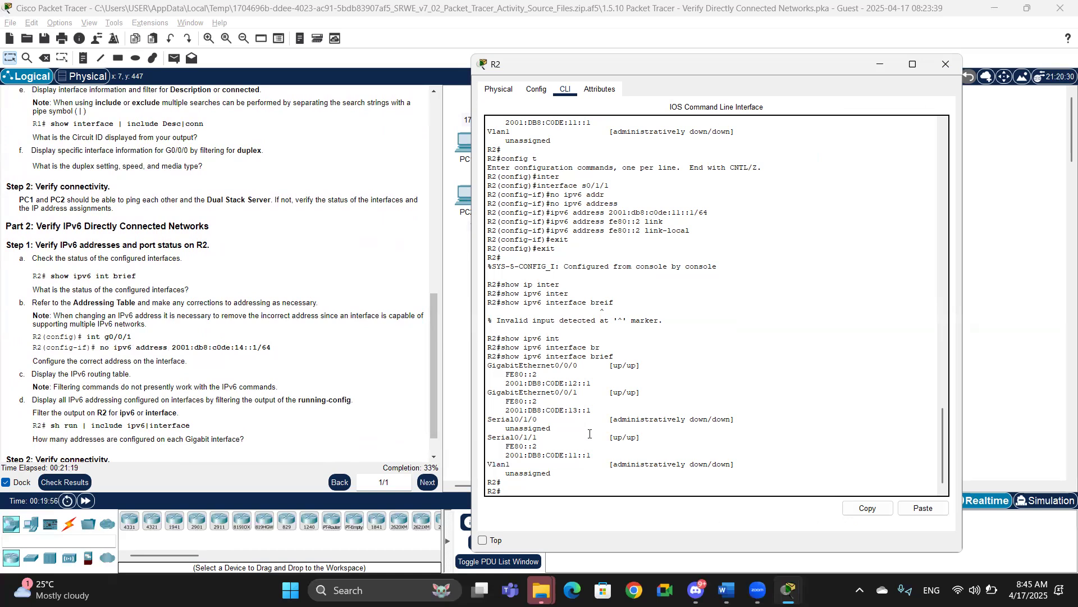
Step: Filter R2's running-config to show only lines including ipv6 or interface
{"action": "type", "text": "show run"}
{"action": "type", "text": " | include"}
{"action": "type", "text": " ip"}
{"action": "type", "text": "v6/"}
{"action": "type", "text": "|"}
{"action": "type", "text": "inter"}
{"action": "key", "text": "Tab"}
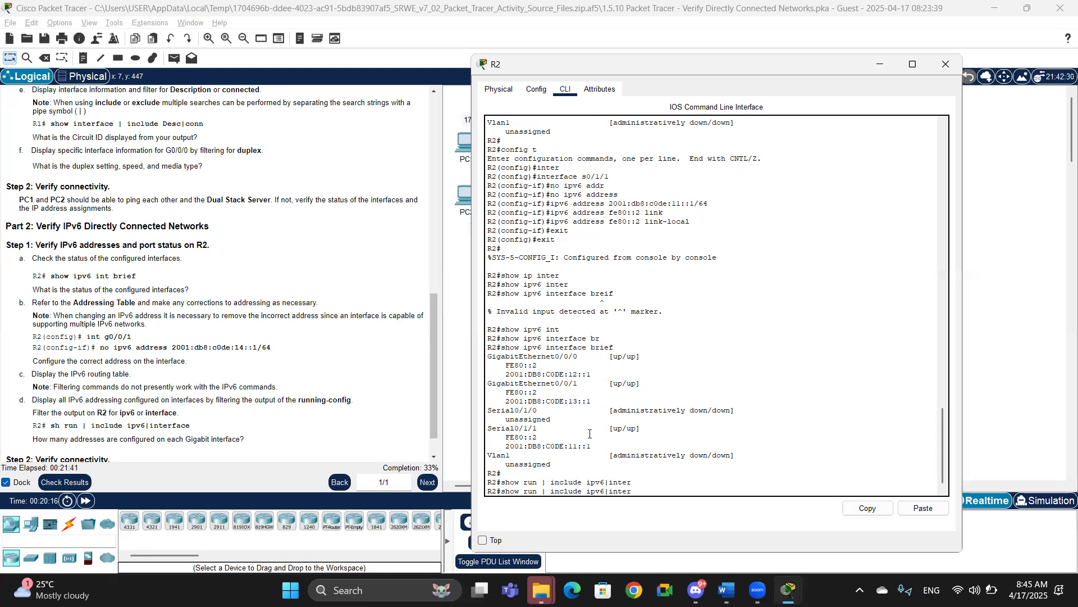
{"action": "type", "text": "face"}
{"action": "key", "text": "Return"}
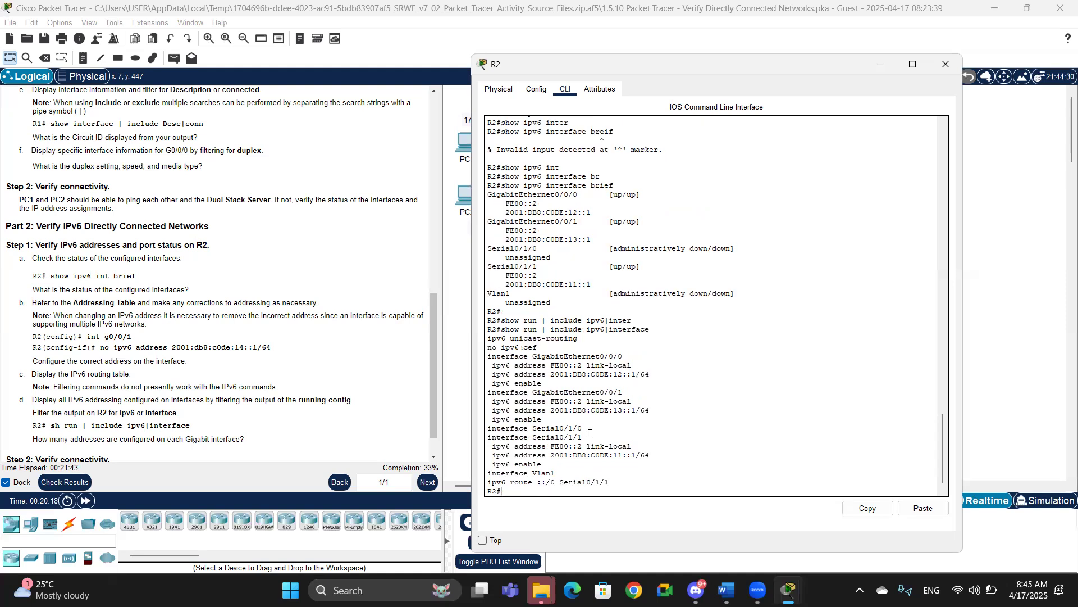
{"action": "left_click_drag", "start_coordinate": [488, 366], "coordinate": [559, 466]}
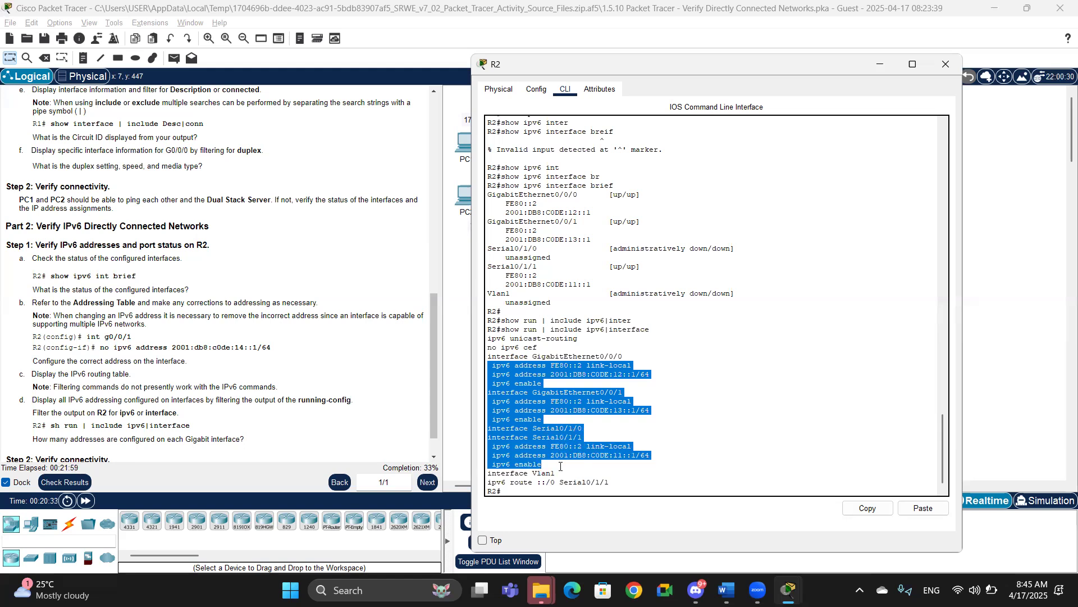
Step: Return to the addressing table at the top of the instructions
{"action": "left_click", "coordinate": [166, 376]}
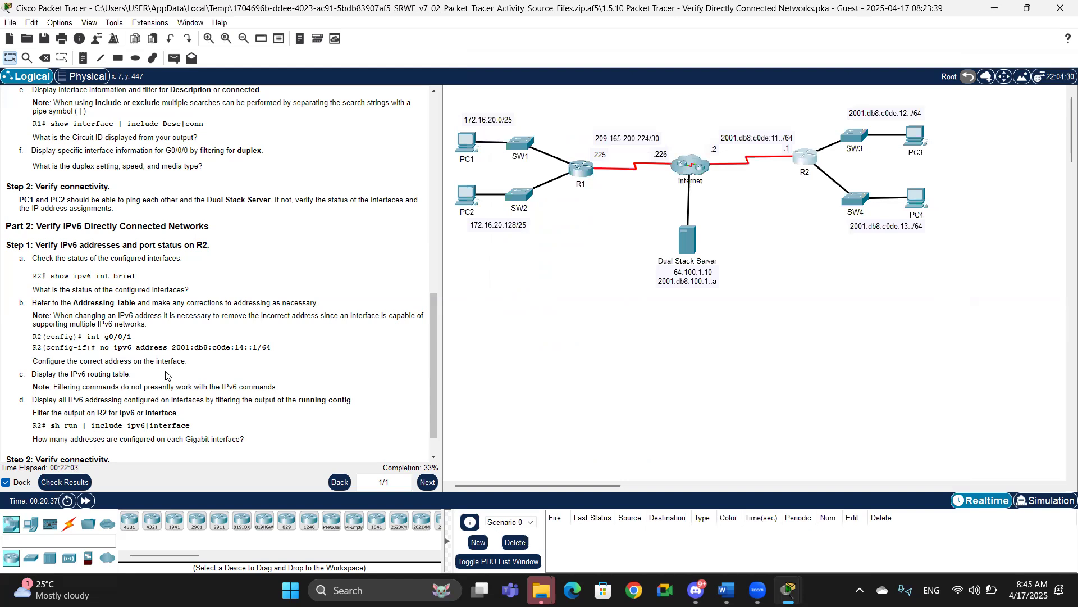
{"action": "left_click_drag", "start_coordinate": [431, 360], "coordinate": [428, 436]}
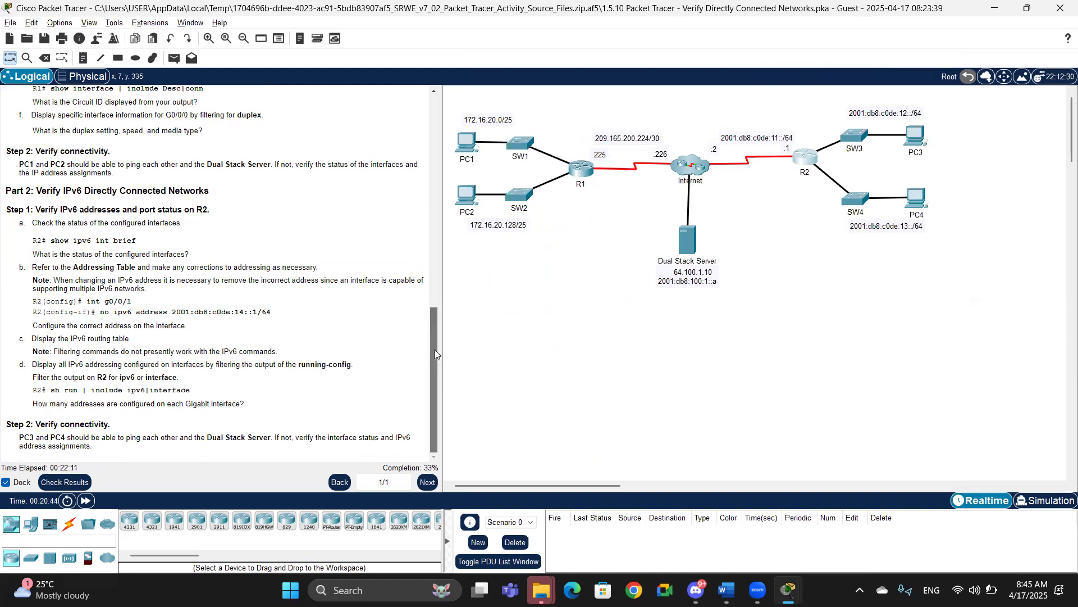
{"action": "left_click_drag", "start_coordinate": [434, 349], "coordinate": [443, 119]}
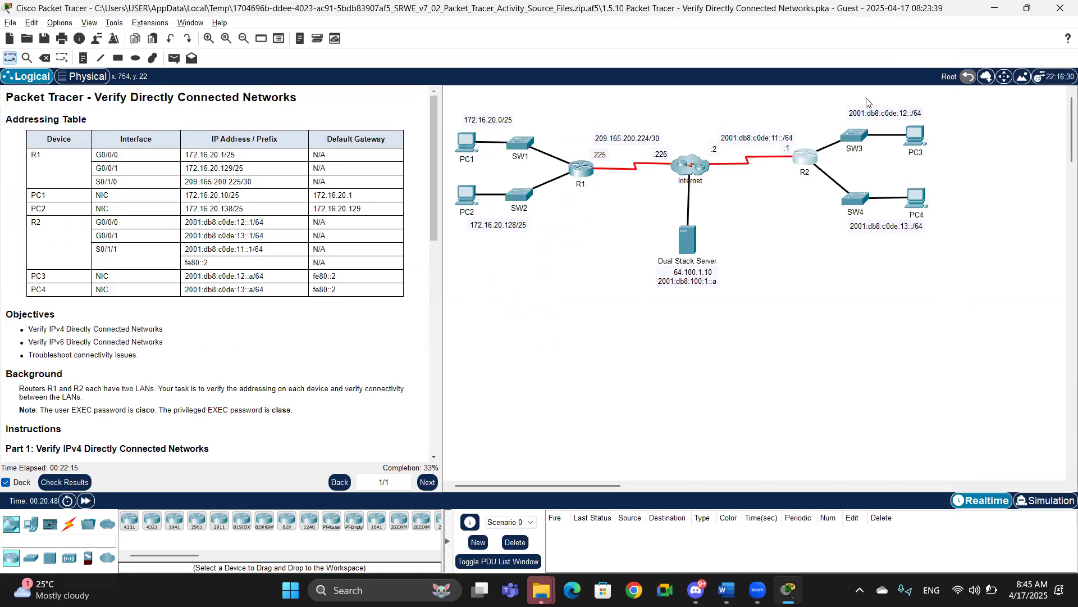
Step: Open PC3's IP configuration to check its IPv6 address and gateway, then close it
{"action": "left_click", "coordinate": [915, 136]}
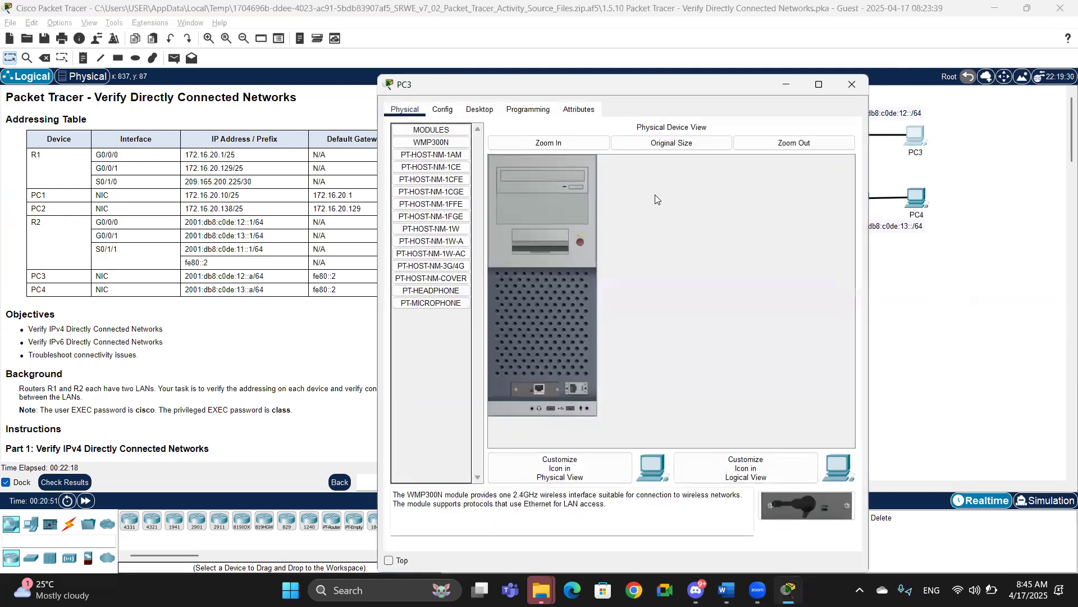
{"action": "left_click", "coordinate": [475, 110]}
{"action": "left_click", "coordinate": [424, 157]}
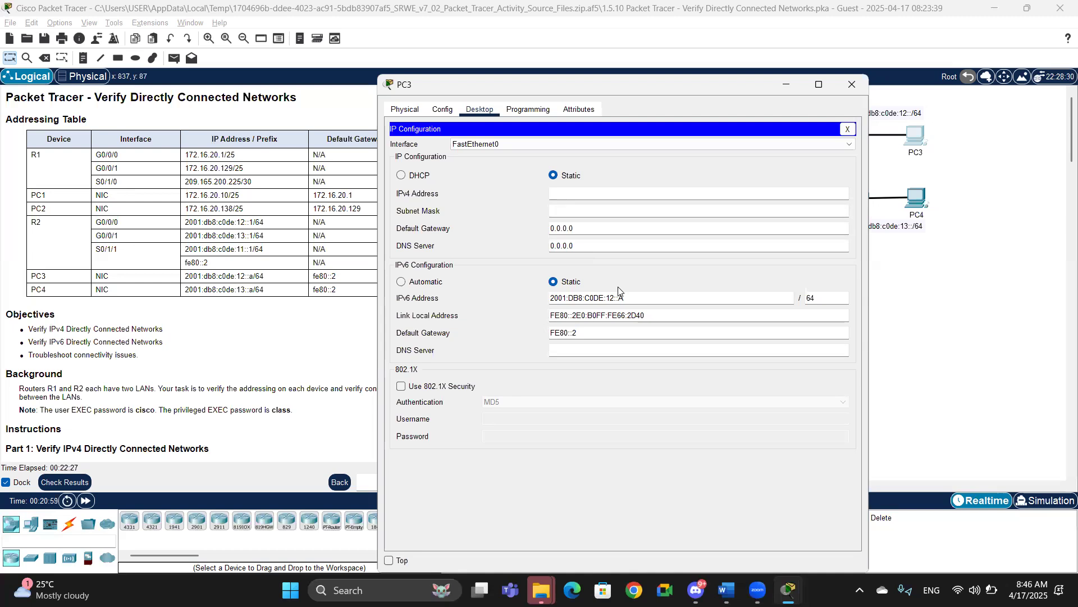
{"action": "left_click", "coordinate": [851, 19]}
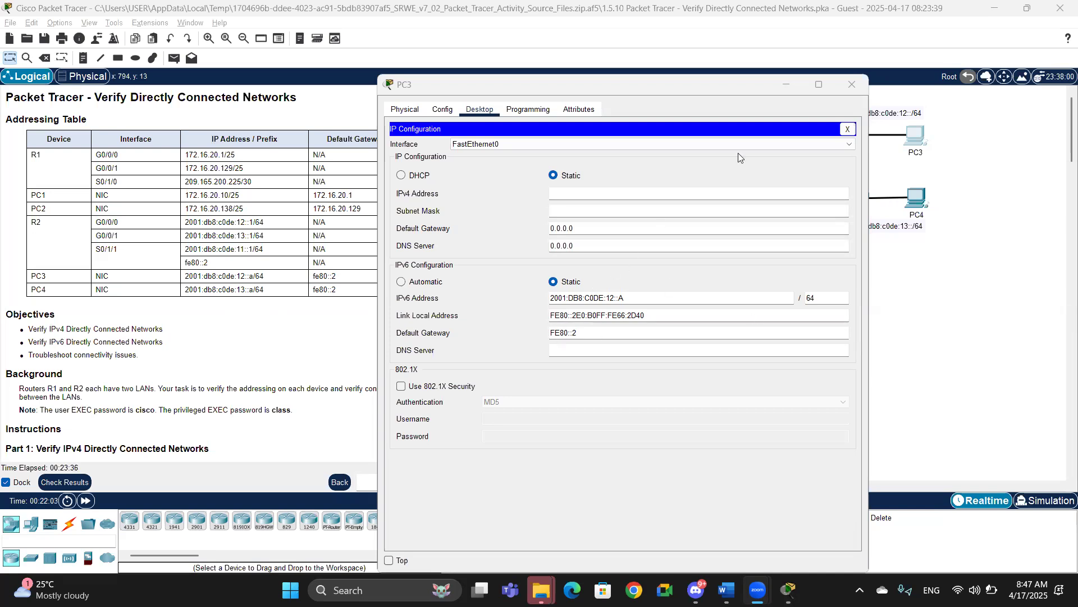
{"action": "left_click", "coordinate": [847, 84]}
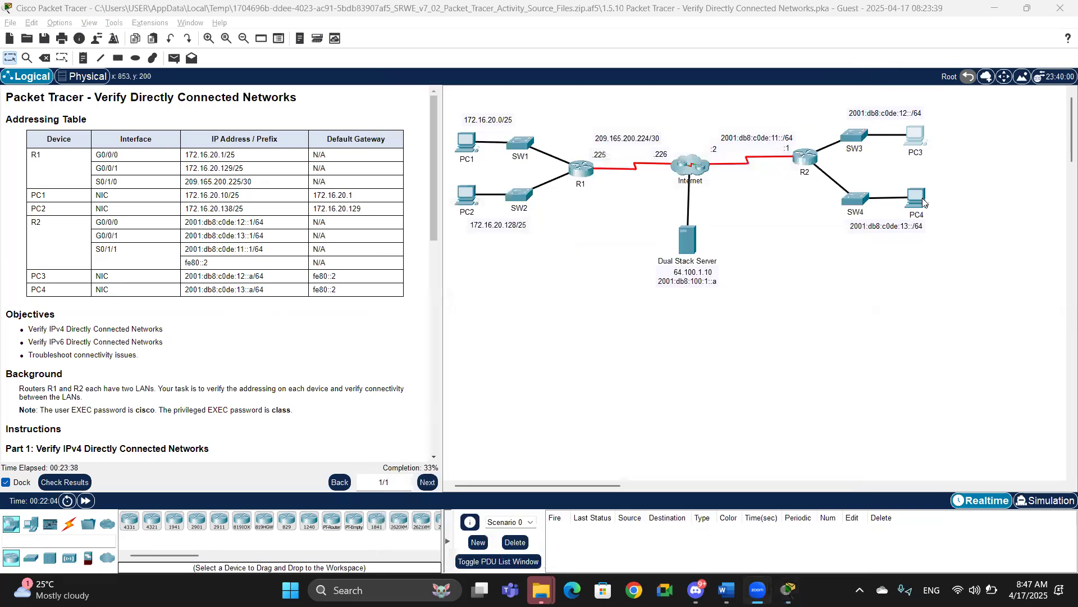
Step: Open PC4's IP configuration to check its IPv6 address and gateway, then close it
{"action": "left_click", "coordinate": [925, 197]}
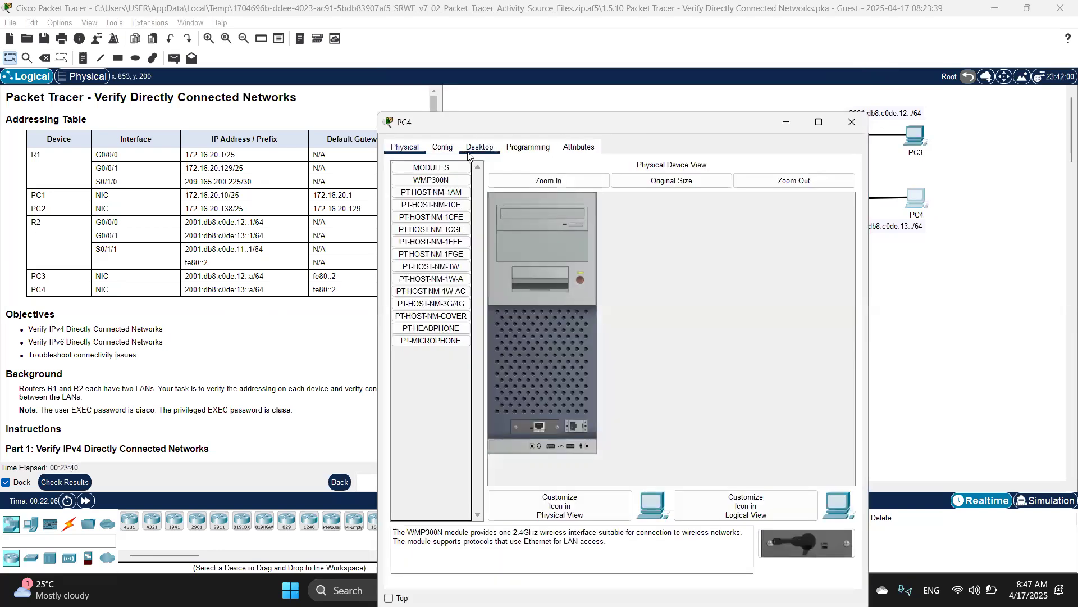
{"action": "left_click", "coordinate": [480, 147]}
{"action": "left_click", "coordinate": [436, 182]}
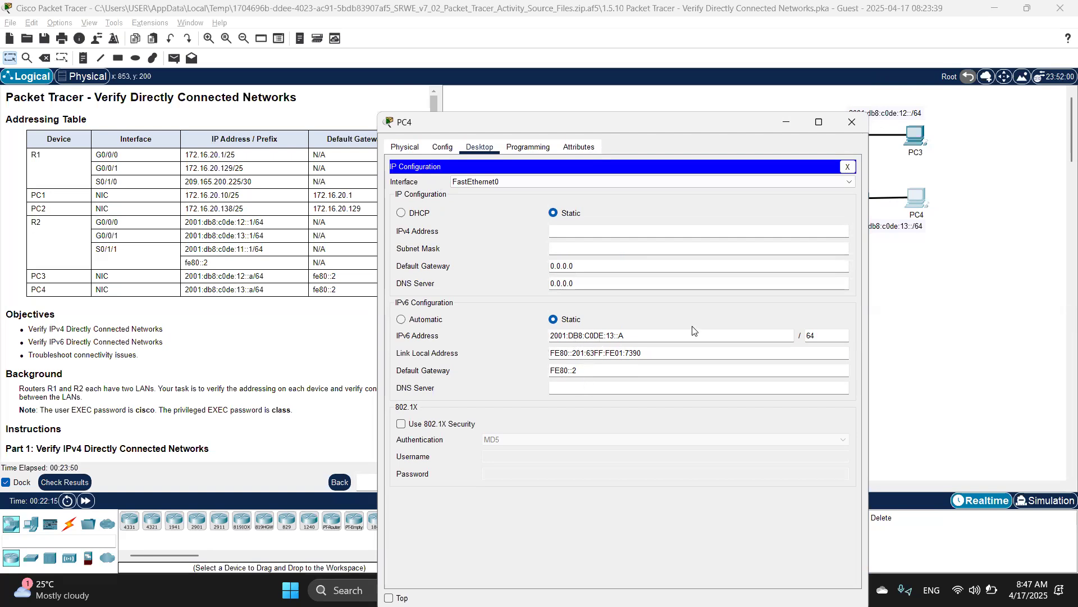
{"action": "left_click", "coordinate": [850, 122]}
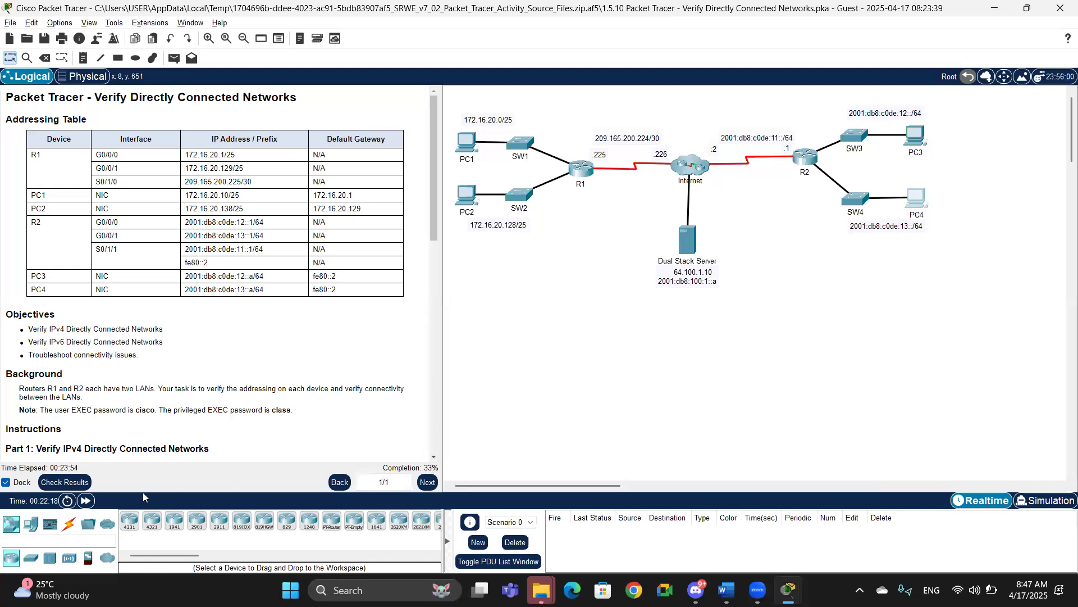
Step: Check the activity results and view the assessment items
{"action": "left_click", "coordinate": [70, 482]}
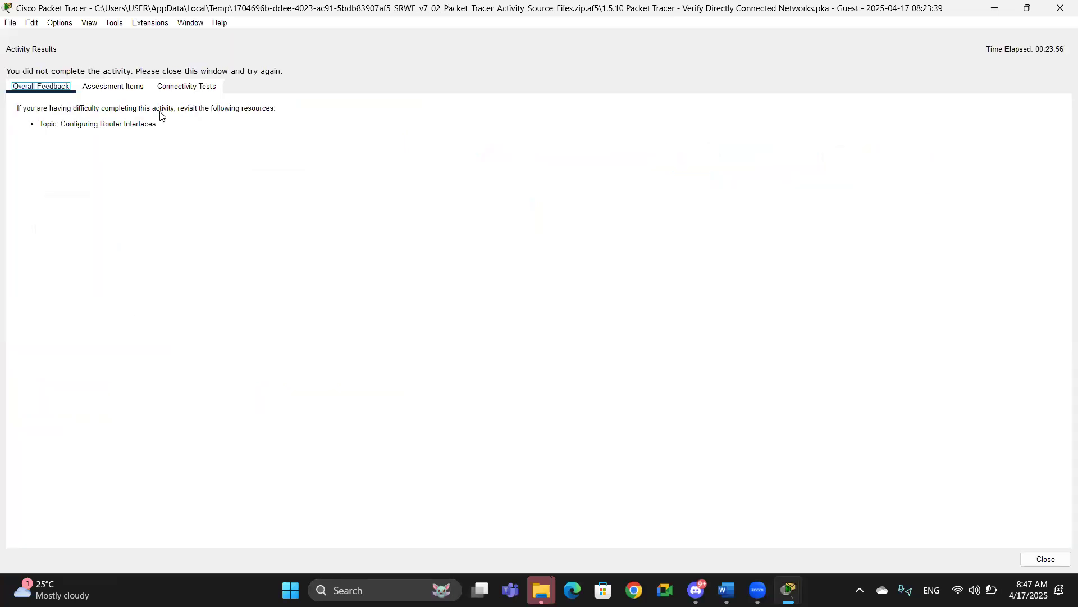
{"action": "left_click", "coordinate": [126, 92]}
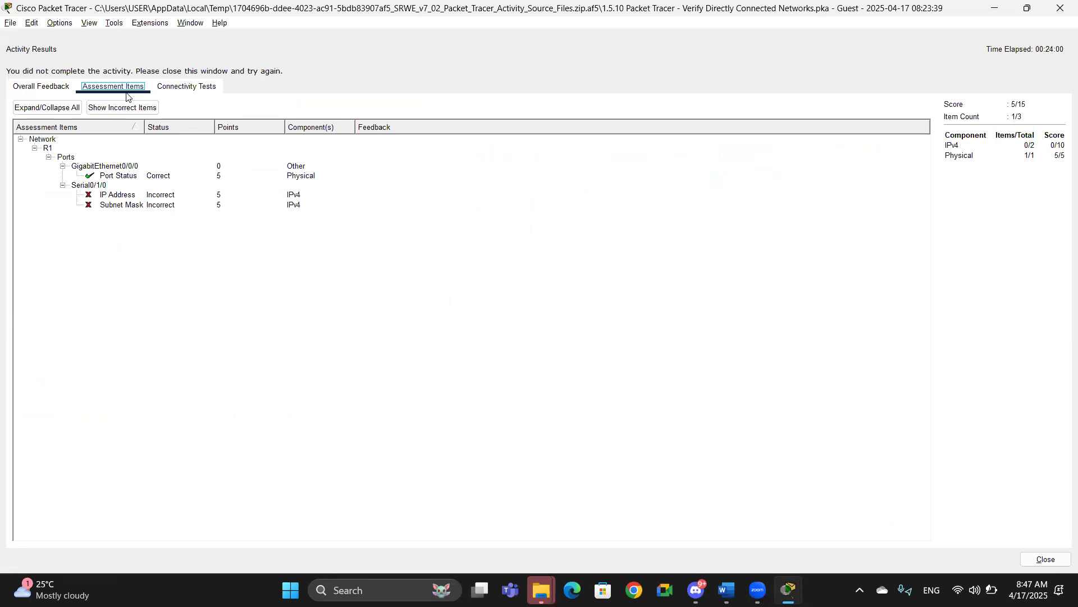
Step: Close the activity results, open R1's CLI, log in and enter privileged EXEC mode with the enable password
{"action": "left_click", "coordinate": [1061, 10]}
{"action": "left_click", "coordinate": [351, 174]}
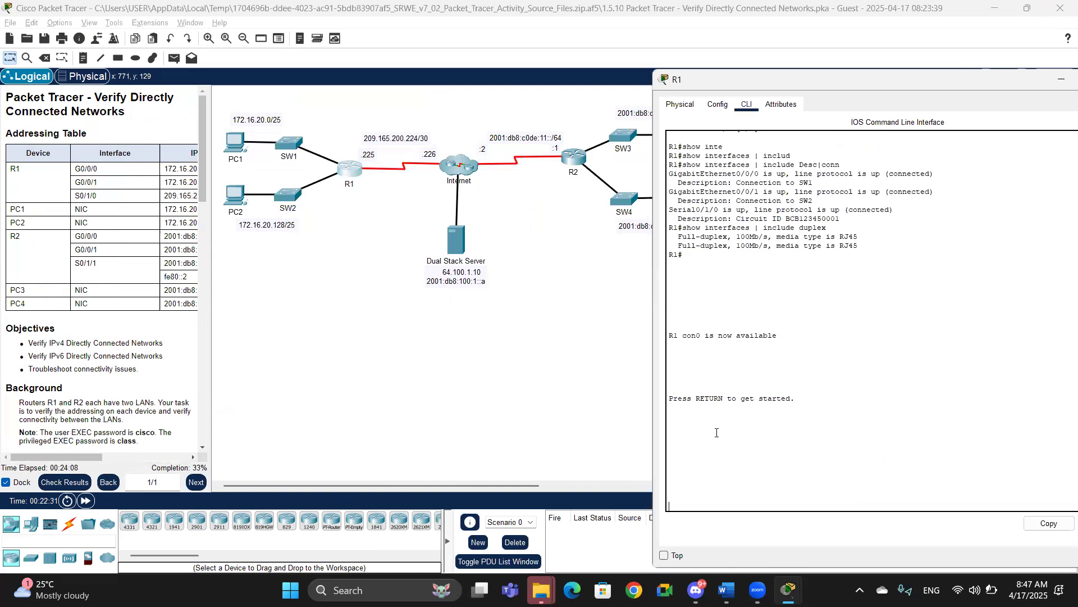
{"action": "key", "text": "Return"}
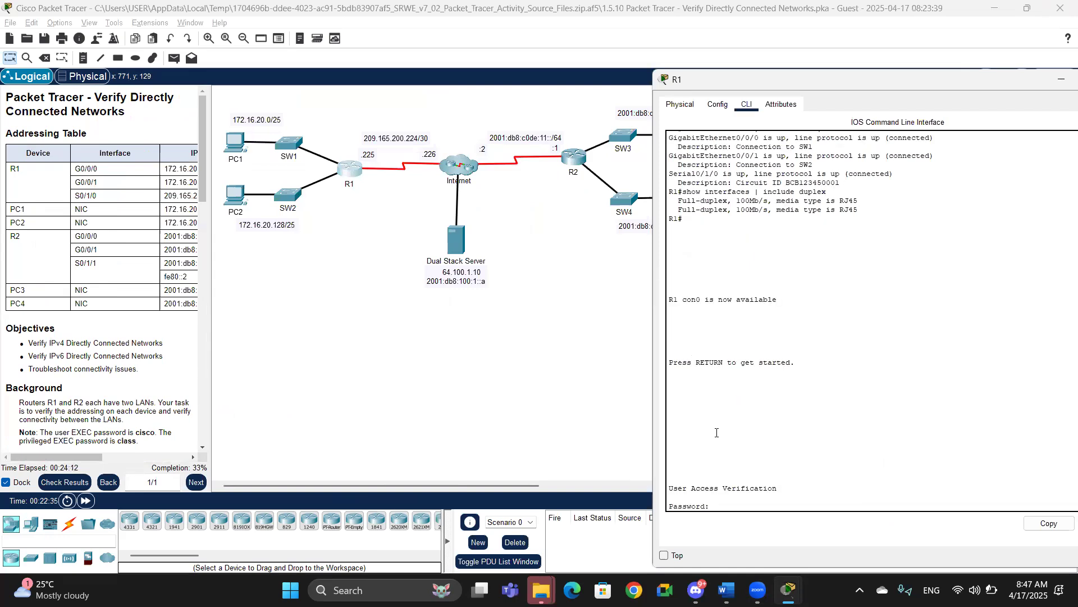
{"action": "key", "text": "Return"}
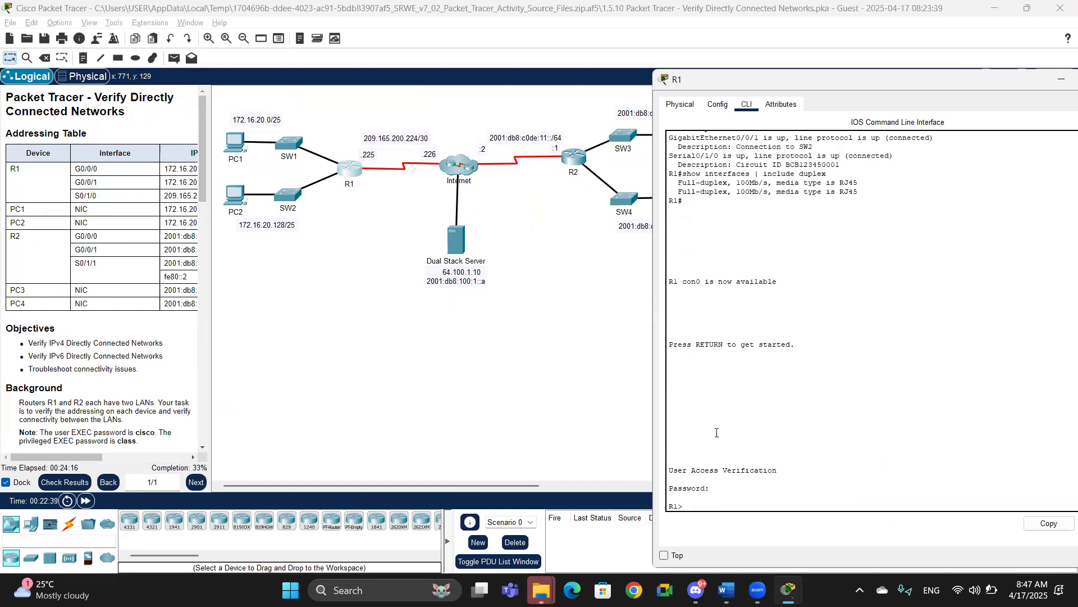
{"action": "type", "text": "enable"}
{"action": "key", "text": "Return"}
{"action": "type", "text": "class"}
{"action": "key", "text": "Return"}
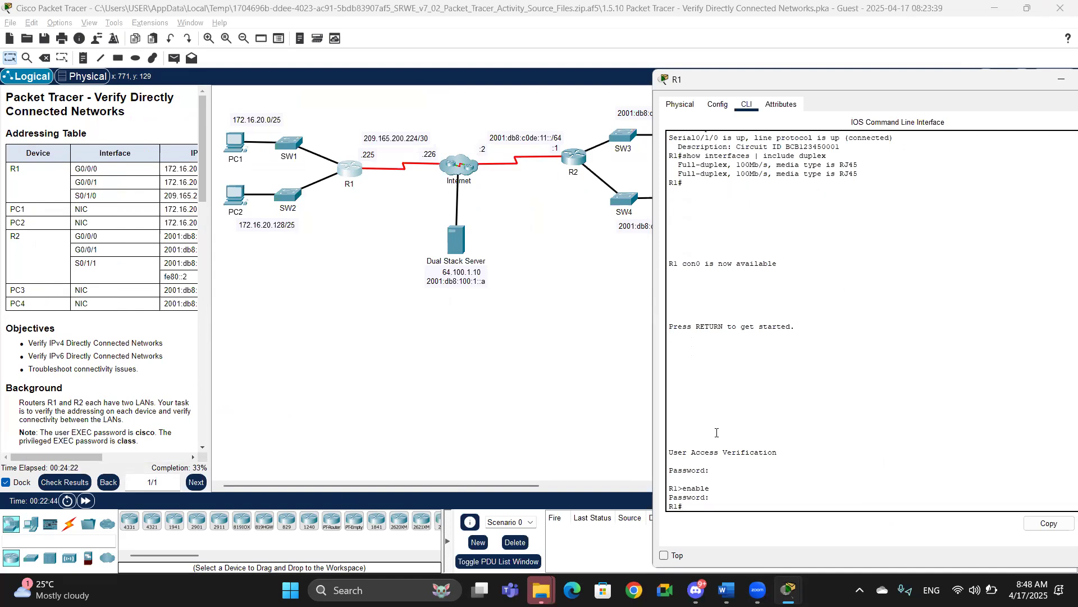
Step: Display a brief summary of R1's IP interfaces with show ip interface brief
{"action": "type", "text": "show ip inteer"}
{"action": "key", "text": "Tab"}
{"action": "key", "text": "BackSpace"}
{"action": "key", "text": "BackSpace"}
{"action": "key", "text": "BackSpace"}
{"action": "key", "text": "BackSpace"}
{"action": "key", "text": "BackSpace"}
{"action": "type", "text": "interfac"}
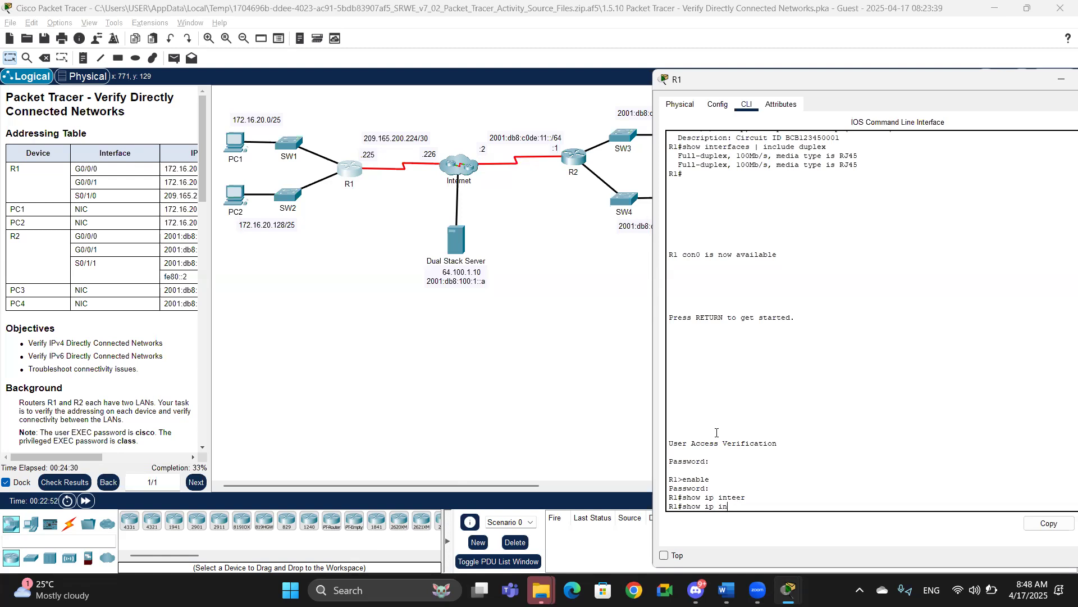
{"action": "key", "text": "Tab"}
{"action": "type", "text": "brief"}
{"action": "key", "text": "Return"}
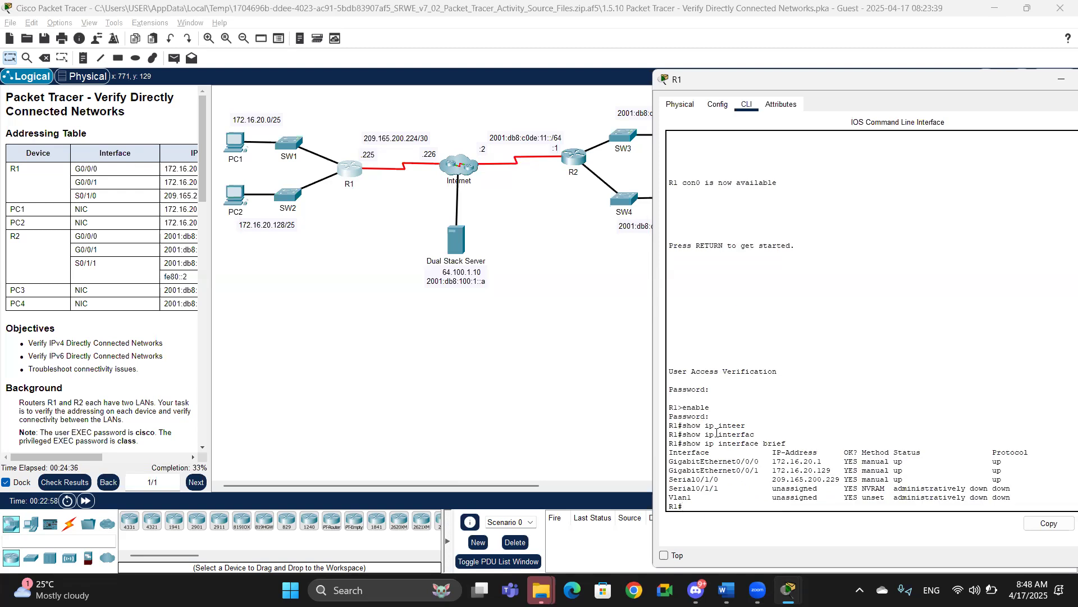
{"action": "left_click", "coordinate": [852, 3]}
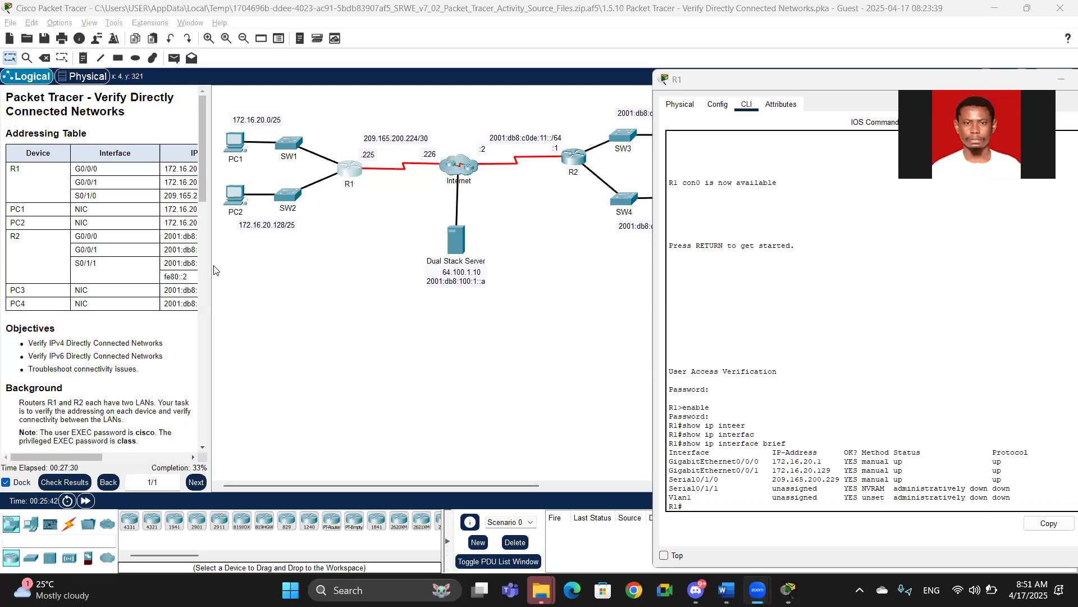
{"action": "left_click_drag", "start_coordinate": [209, 270], "coordinate": [340, 271]}
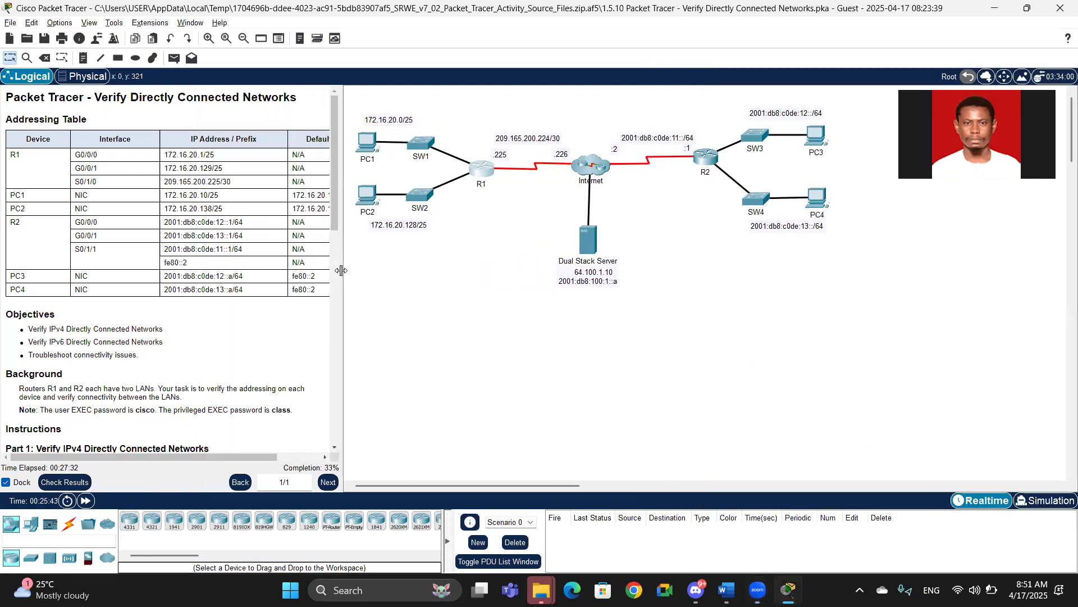
{"action": "key", "text": "alt+Tab"}
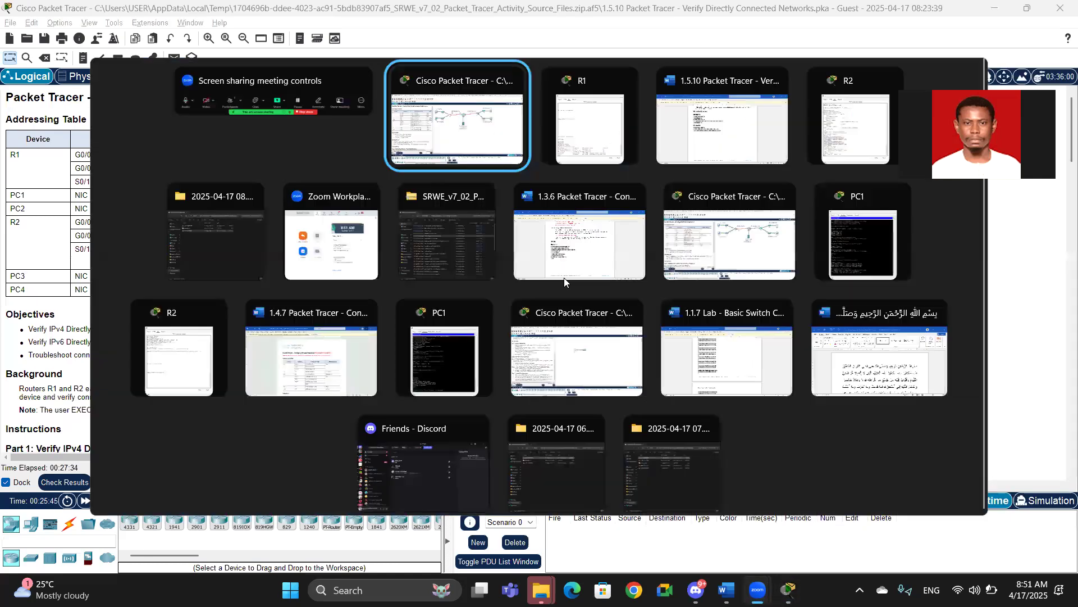
{"action": "key", "text": "alt+Tab"}
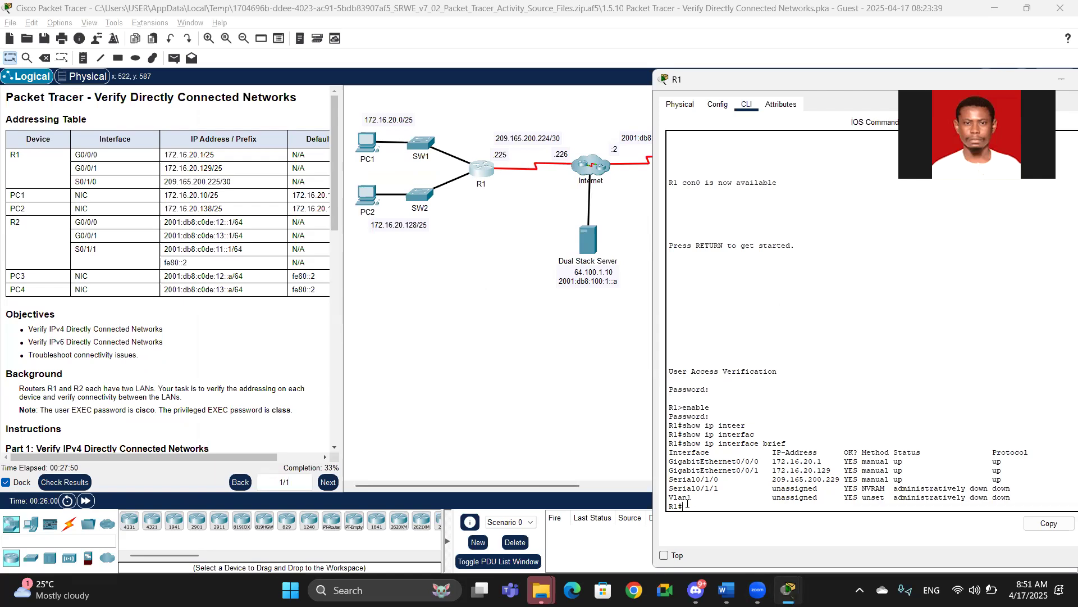
Step: Enter global configuration, select interface Serial0/1/0 and remove its IP address 209.165.200.229
{"action": "type", "text": "config t"}
{"action": "key", "text": "Return"}
{"action": "type", "text": "inteer"}
{"action": "key", "text": "Tab"}
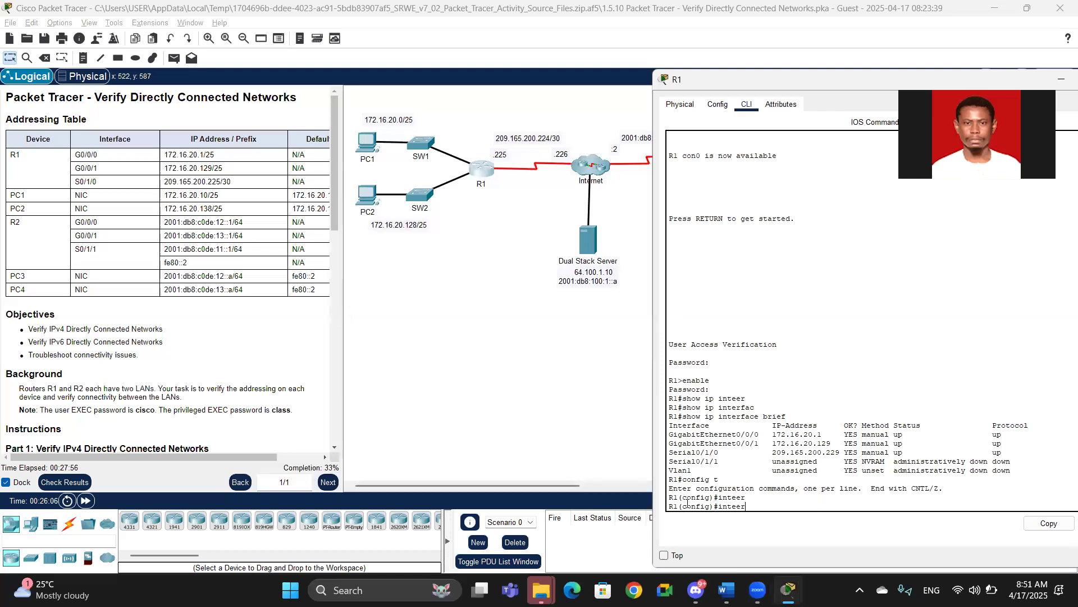
{"action": "key", "text": "BackSpace"}
{"action": "key", "text": "BackSpace"}
{"action": "key", "text": "BackSpace"}
{"action": "type", "text": "er"}
{"action": "key", "text": "Tab"}
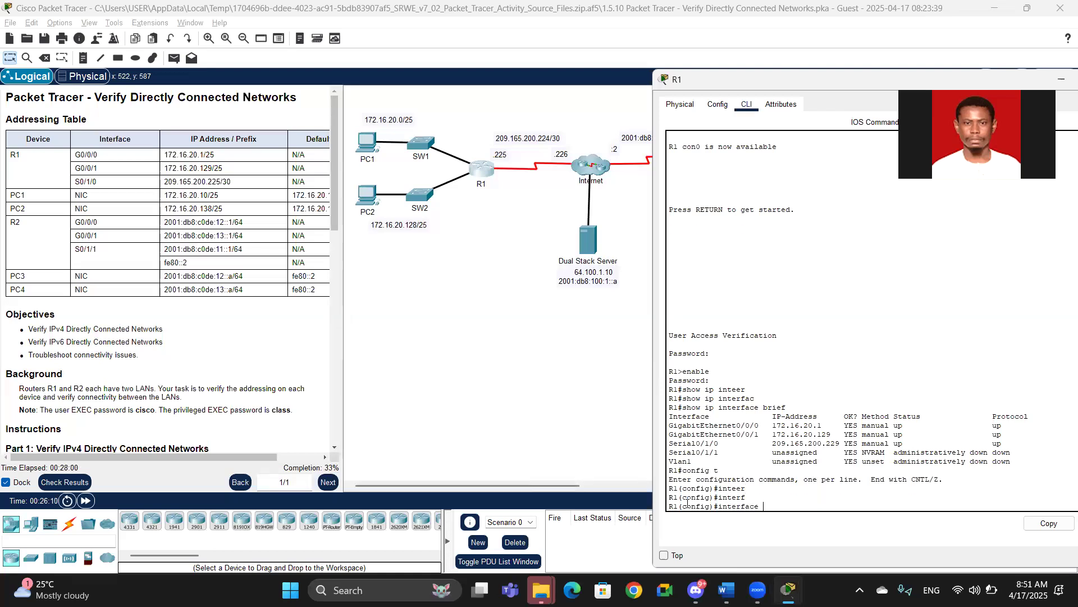
{"action": "type", "text": "s0/1/p"}
{"action": "key", "text": "BackSpace"}
{"action": "key", "text": "Return"}
{"action": "type", "text": "no"}
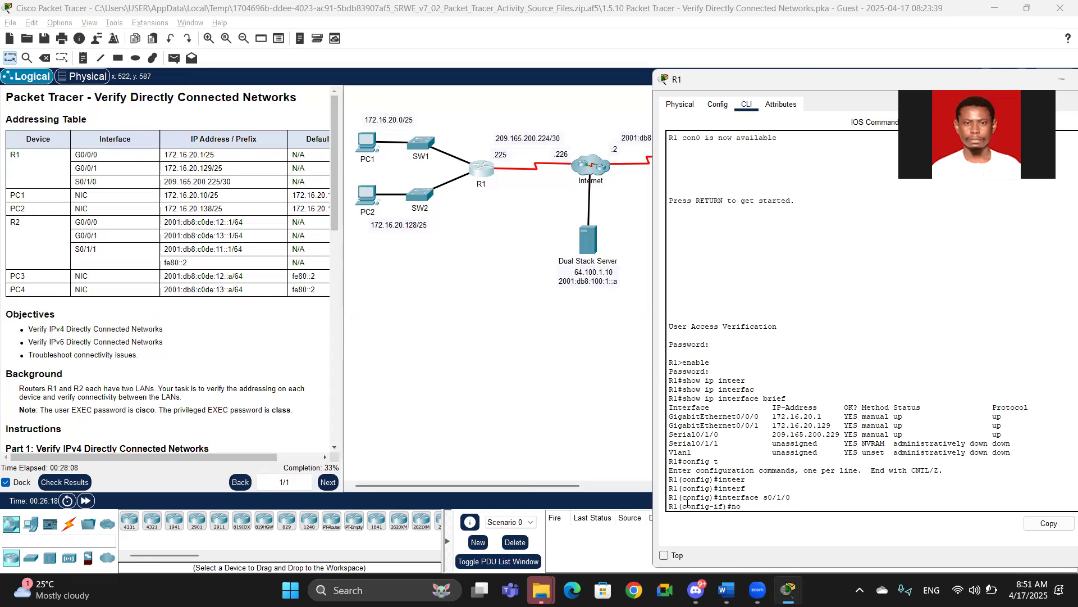
{"action": "type", "text": " ip address 209.165.200.229"}
{"action": "key", "text": "Return"}
Step: Start the ip address command on Serial0/1/0 with 209.165.200.225 and mask 255.255.255
{"action": "type", "text": "ip address 209.1"}
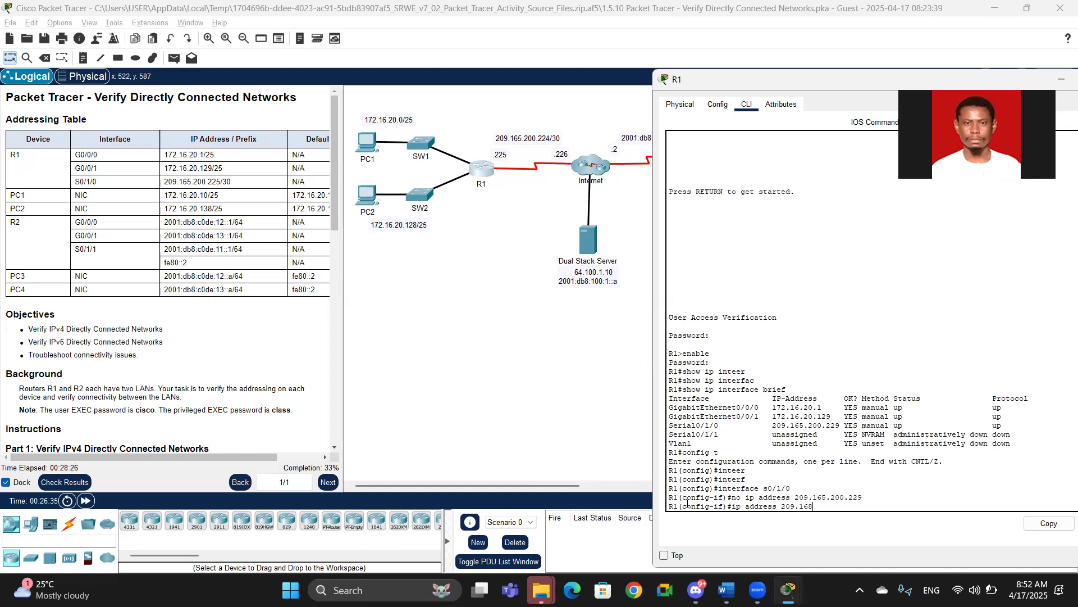
{"action": "type", "text": "65.200.225 255/.255.255."}
Step: Open Calculator and add 128, 64, 32, 16 and 8 to work out the mask's last octet
{"action": "key", "text": "XF86Calculator"}
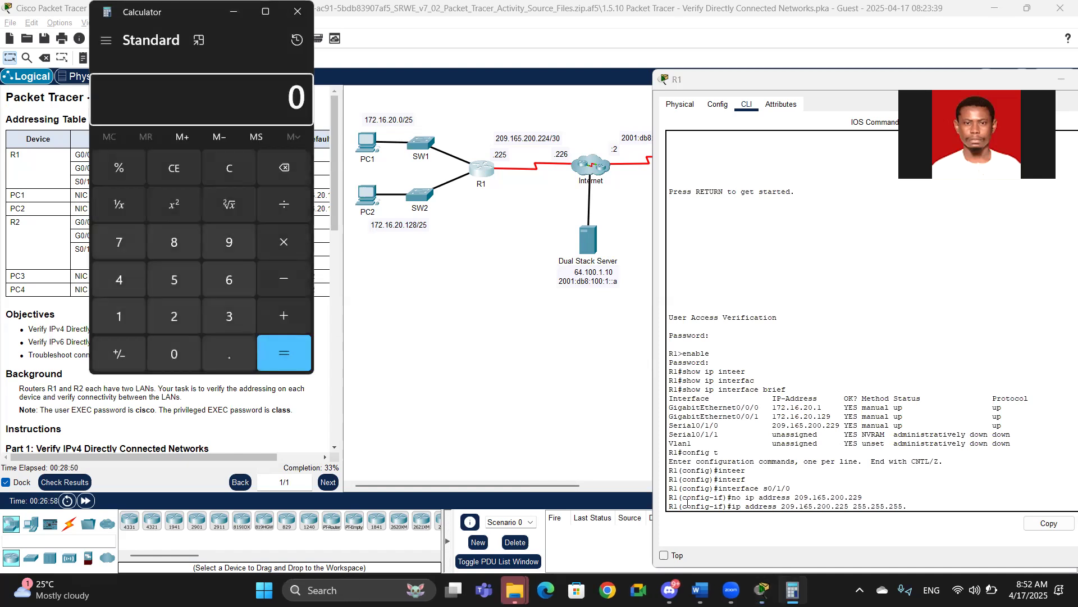
{"action": "type", "text": "128"}
{"action": "key", "text": "plus"}
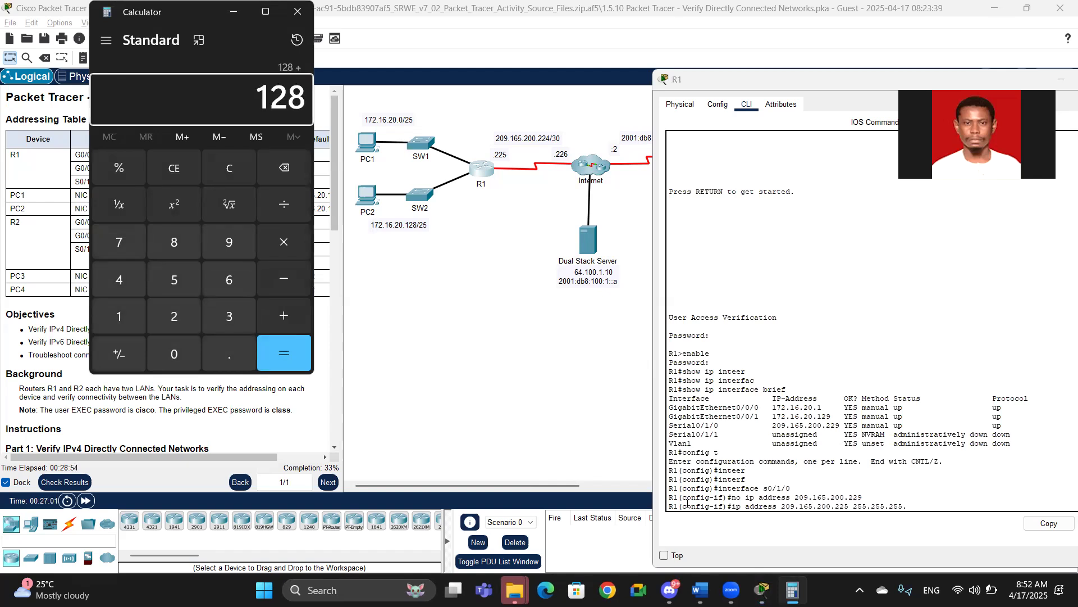
{"action": "type", "text": "64"}
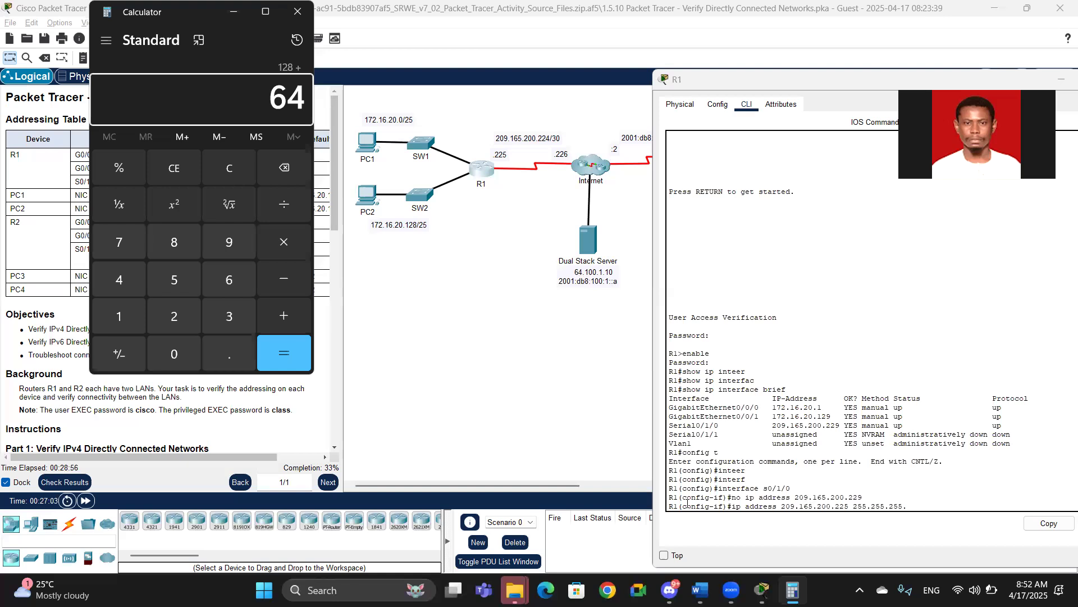
{"action": "key", "text": "plus"}
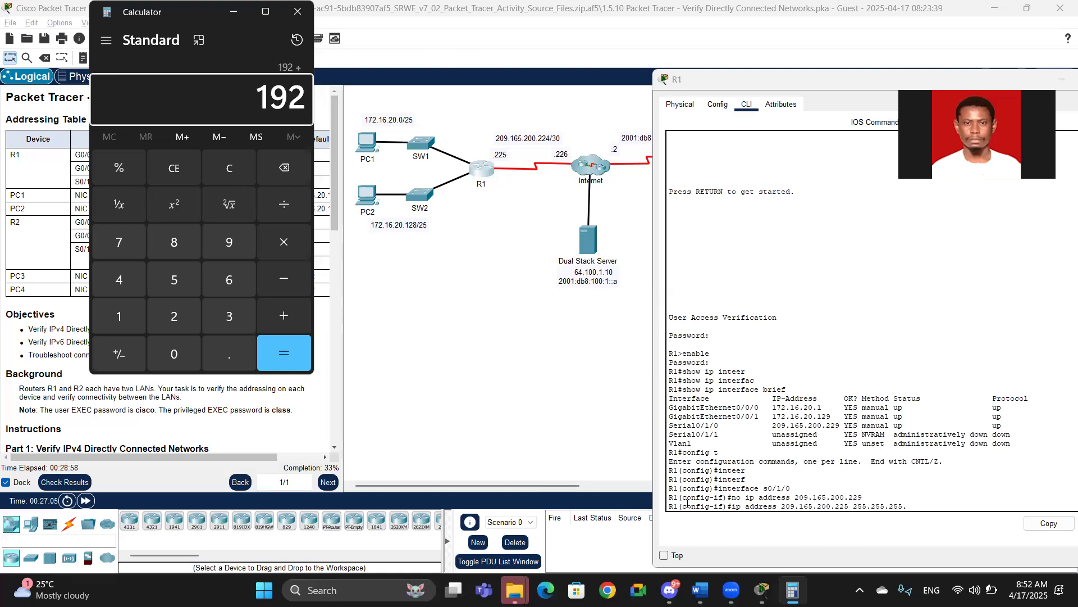
{"action": "type", "text": "32"}
{"action": "key", "text": "plus"}
{"action": "type", "text": "16"}
{"action": "key", "text": "plus"}
{"action": "type", "text": "8"}
{"action": "key", "text": "Return"}
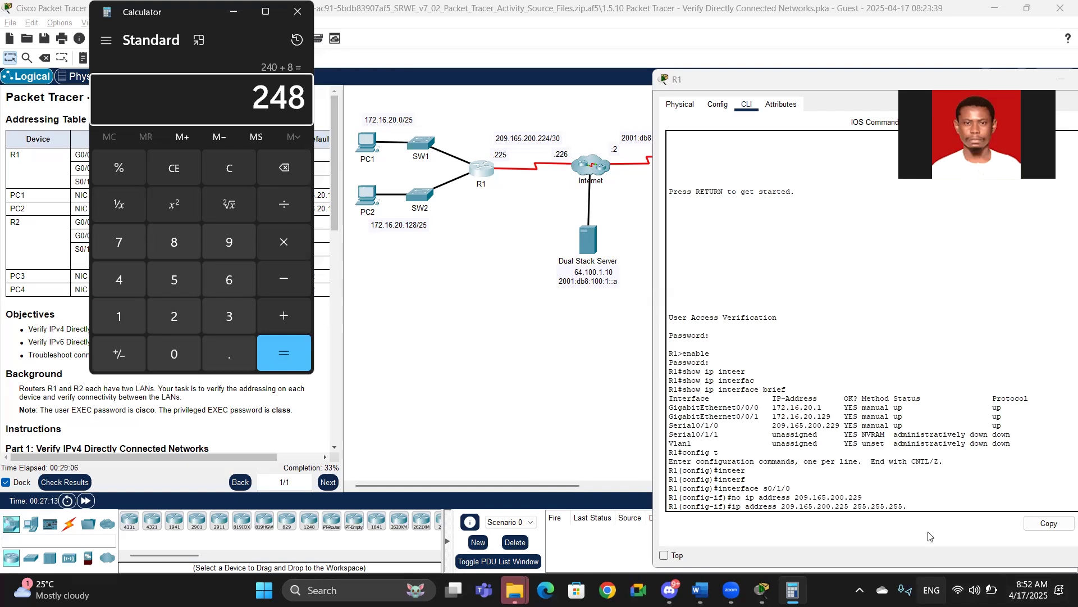
Step: Finish and apply ip address 209.165.200.225 255.255.255.248 on Serial0/1/0, rechecking the octet sum in Calculator
{"action": "left_click", "coordinate": [932, 505]}
{"action": "type", "text": "2"}
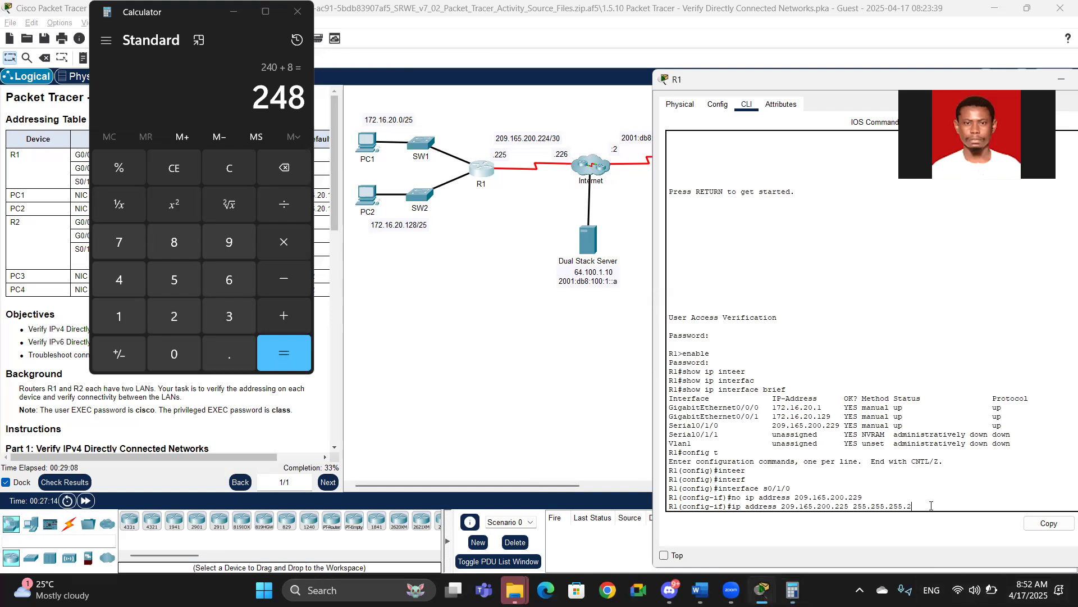
{"action": "type", "text": "48"}
{"action": "left_click", "coordinate": [201, 96]}
{"action": "key", "text": "Escape"}
{"action": "type", "text": "128+"}
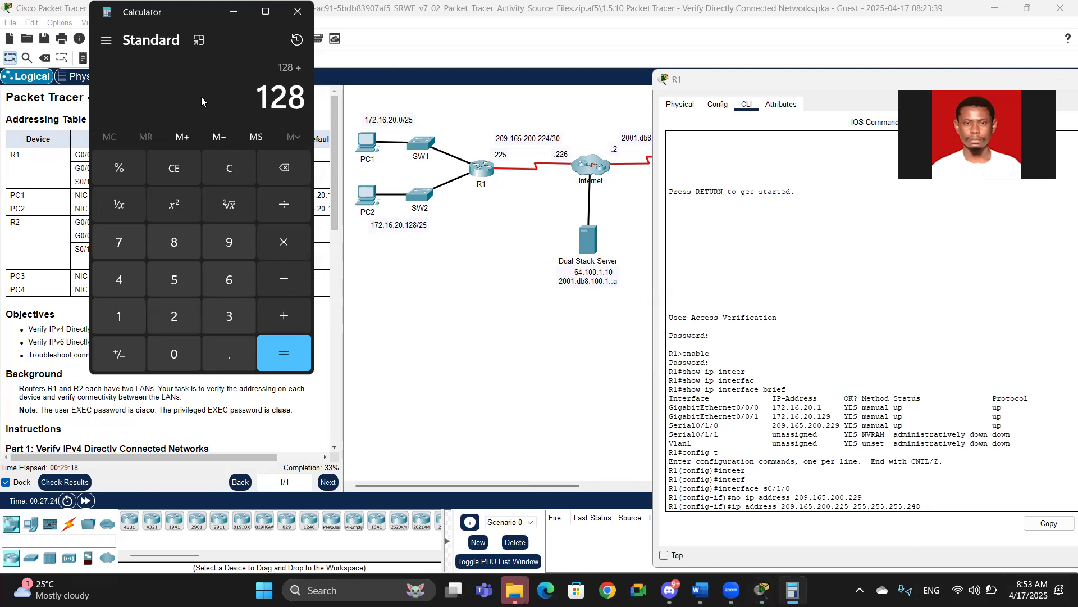
{"action": "type", "text": "64"}
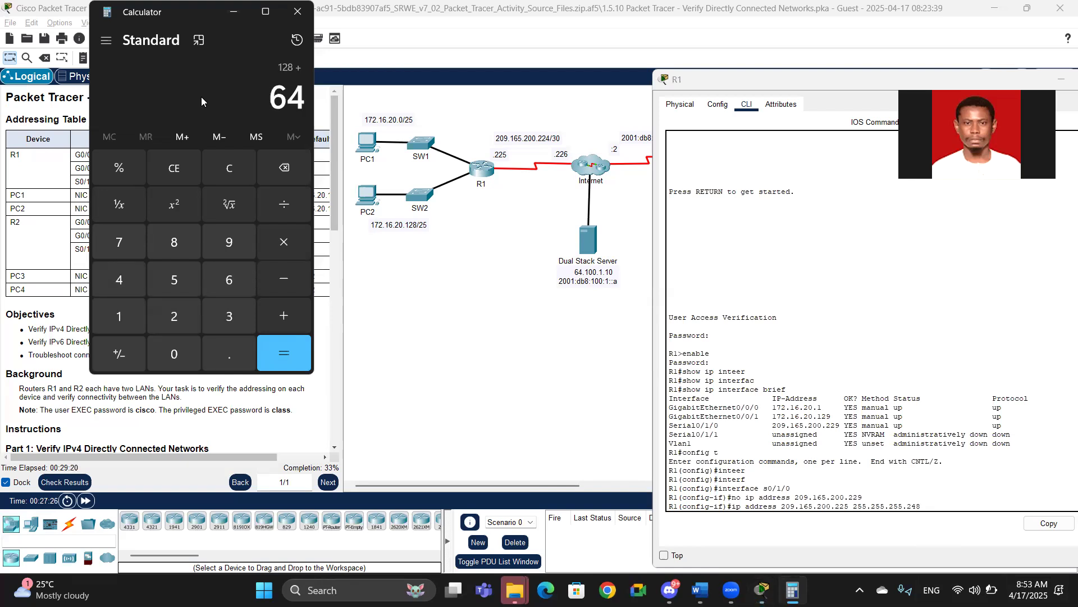
{"action": "type", "text": "+"}
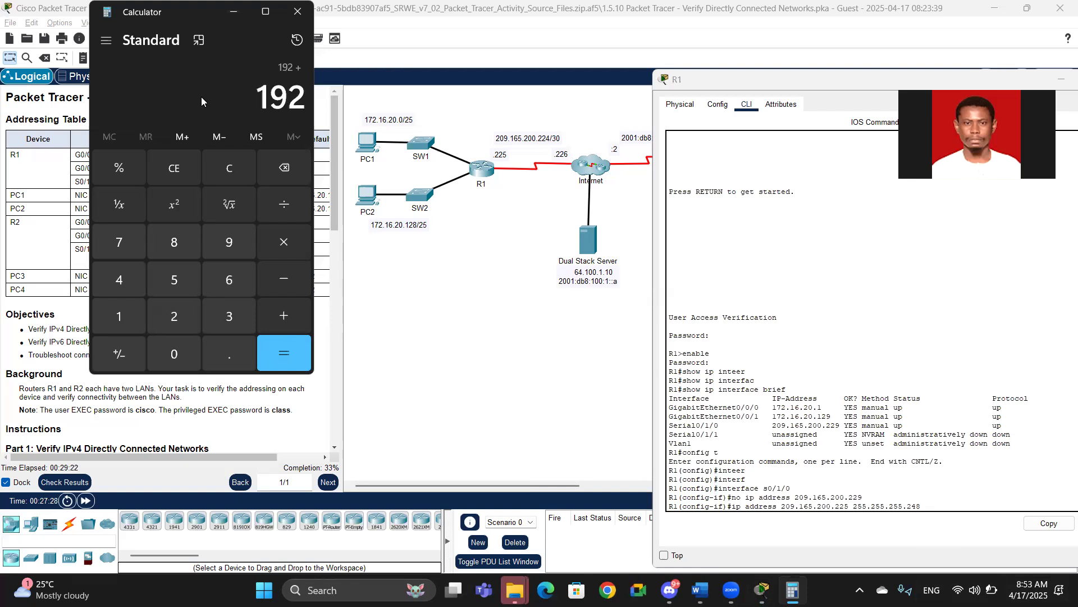
{"action": "type", "text": "32+"}
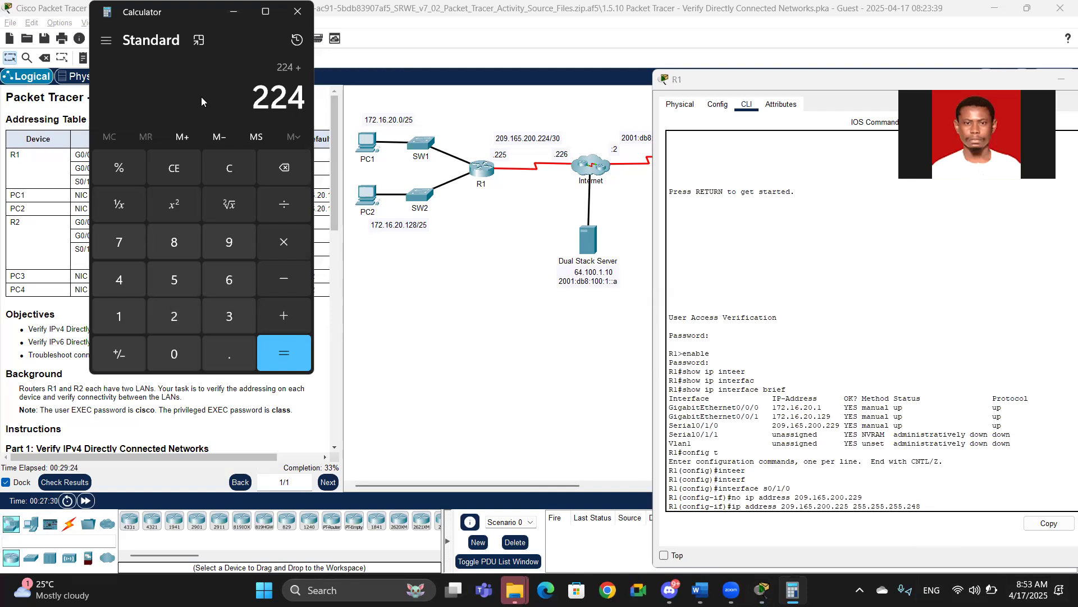
{"action": "type", "text": "16"}
{"action": "type", "text": "+"}
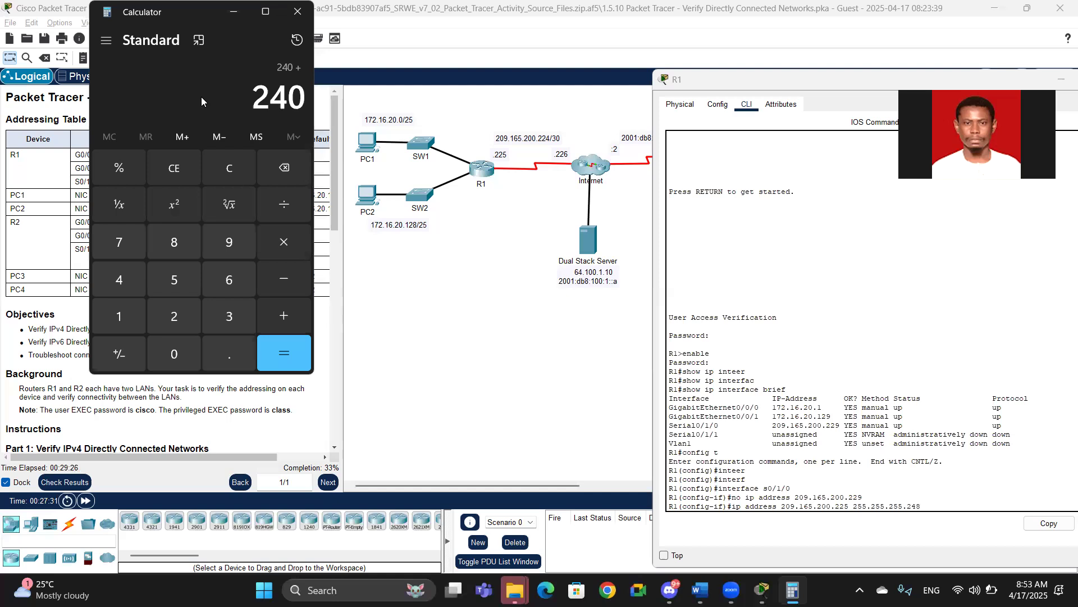
{"action": "type", "text": "8"}
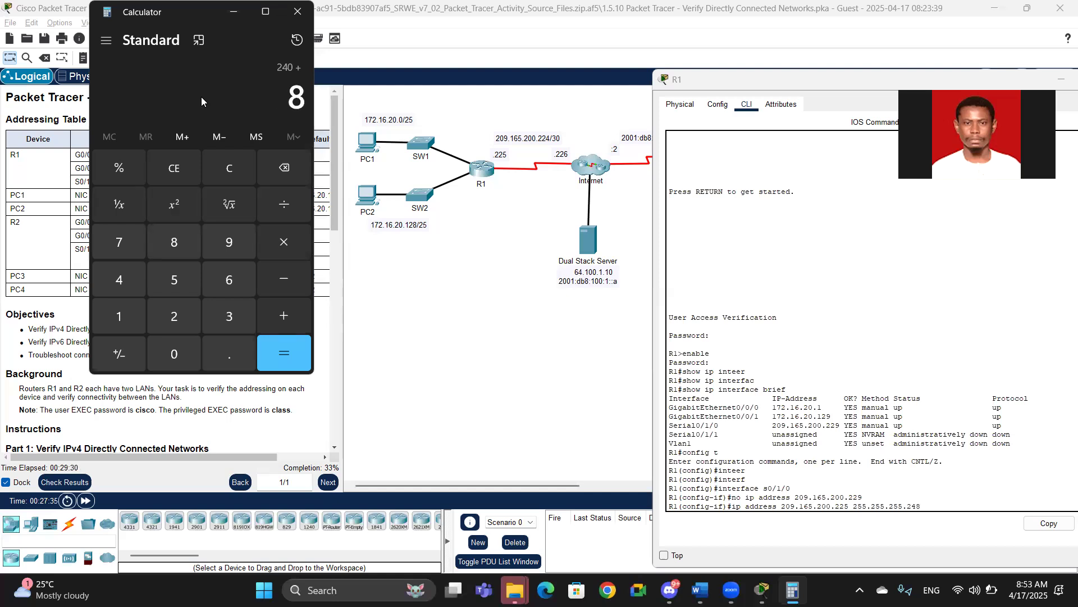
{"action": "key", "text": "Return"}
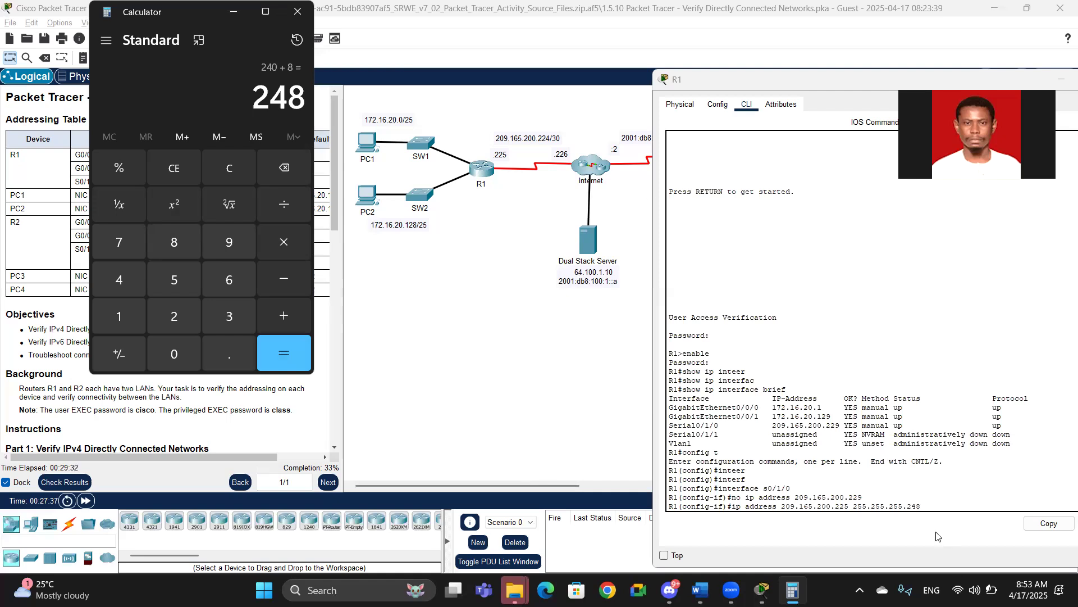
{"action": "left_click", "coordinate": [953, 504]}
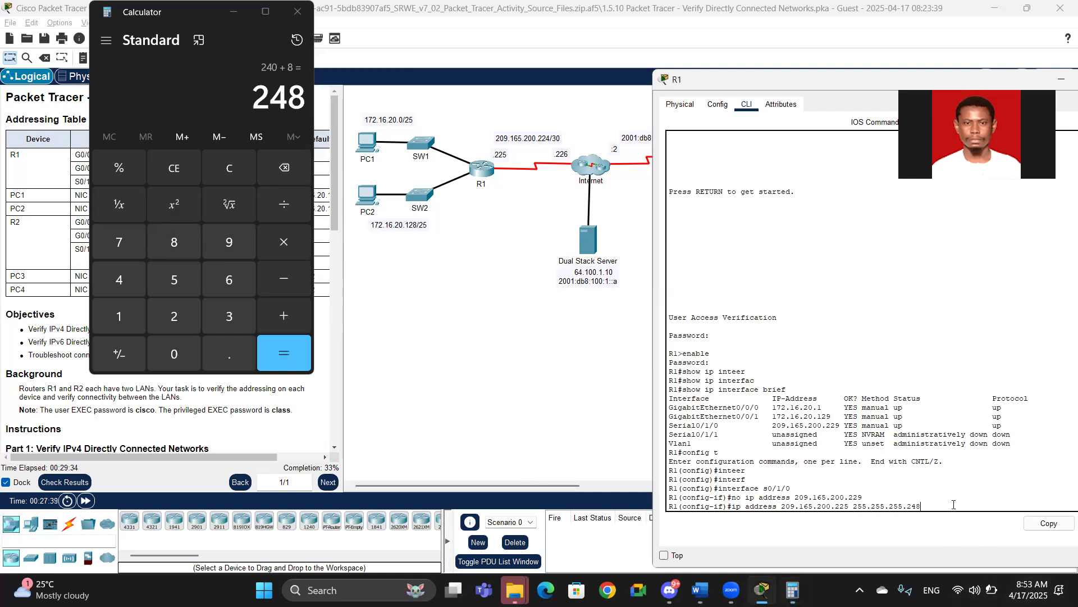
{"action": "key", "text": "Return"}
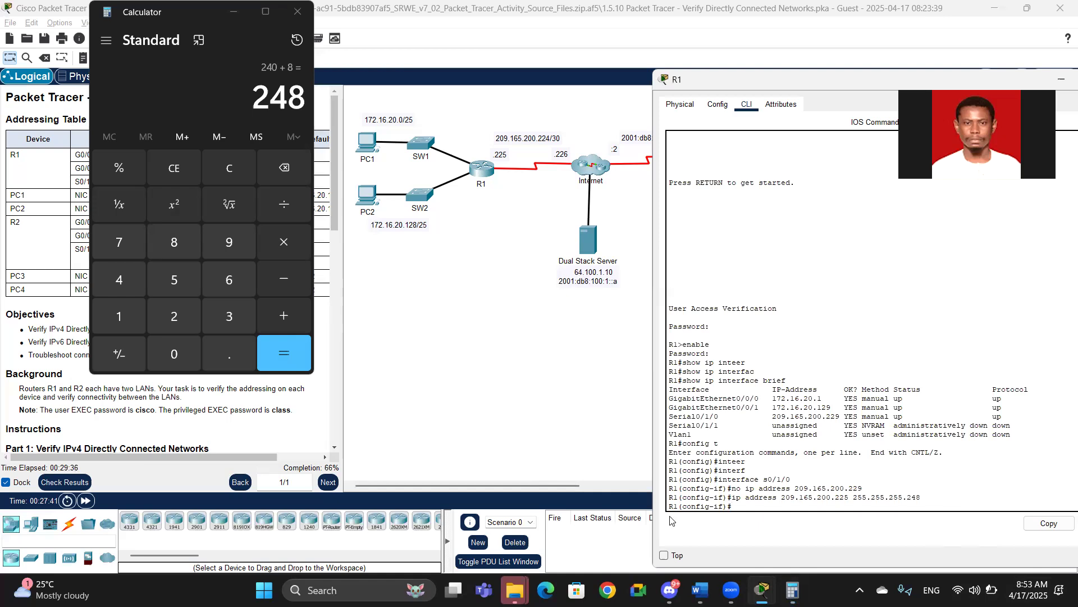
Step: Check the activity results' assessment items, then close the results window
{"action": "left_click", "coordinate": [61, 482]}
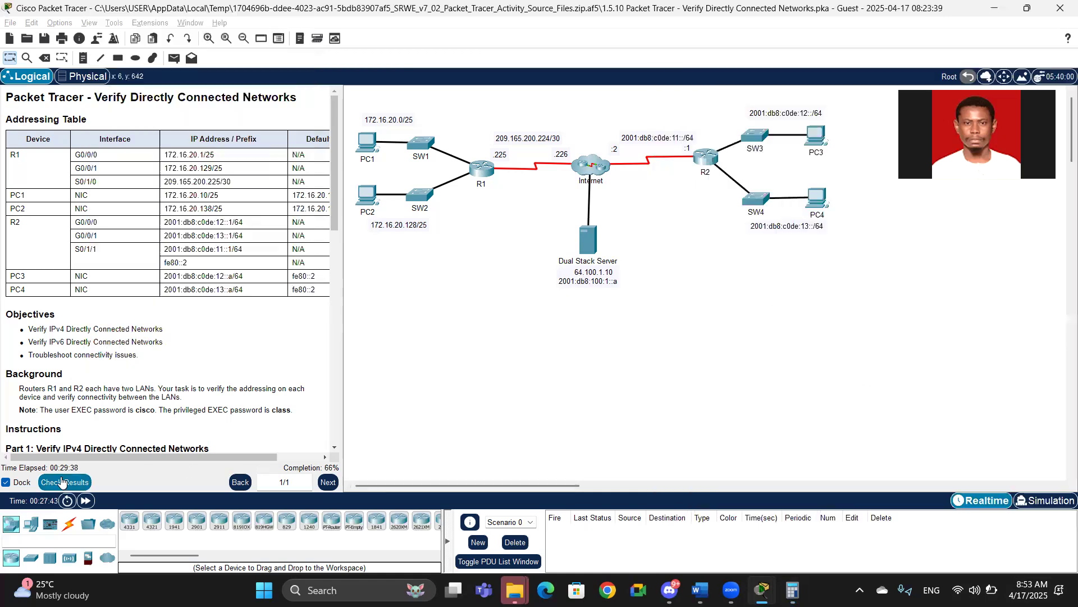
{"action": "left_click", "coordinate": [96, 85]}
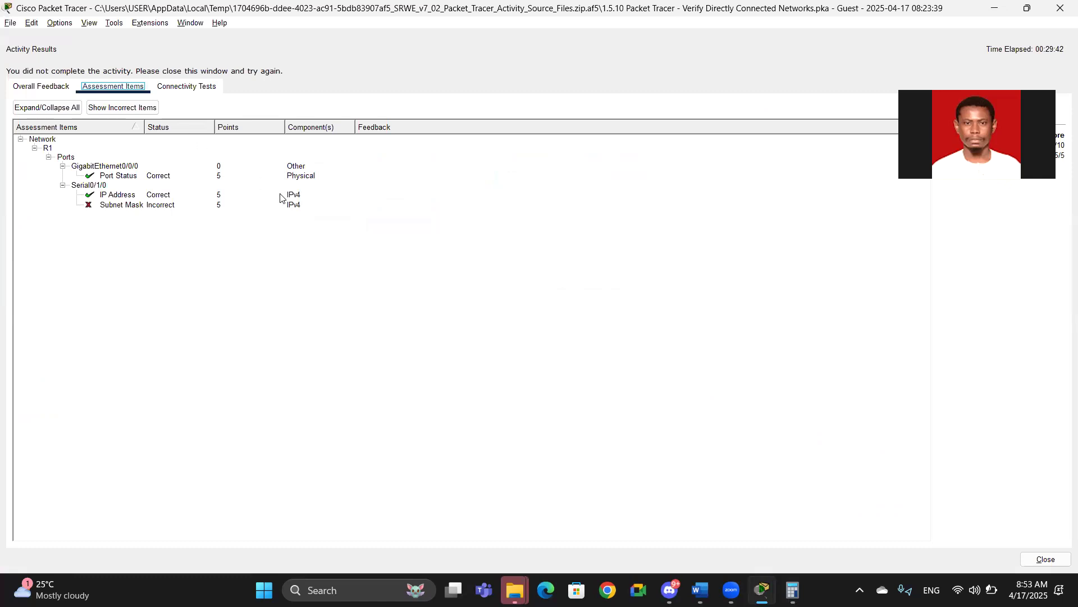
{"action": "key", "text": "alt+Tab"}
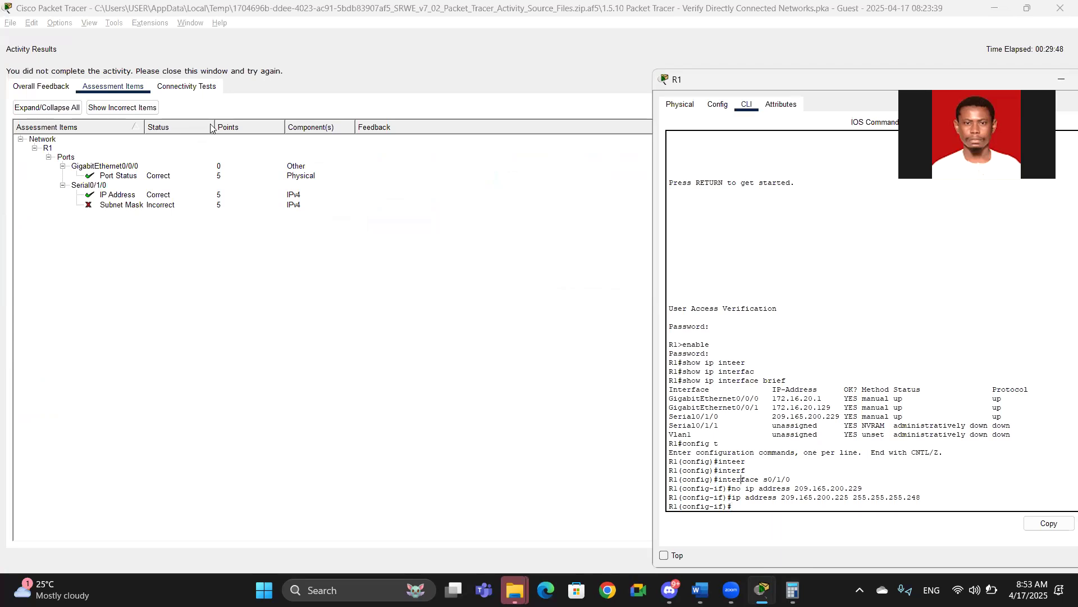
{"action": "left_click", "coordinate": [1060, 8]}
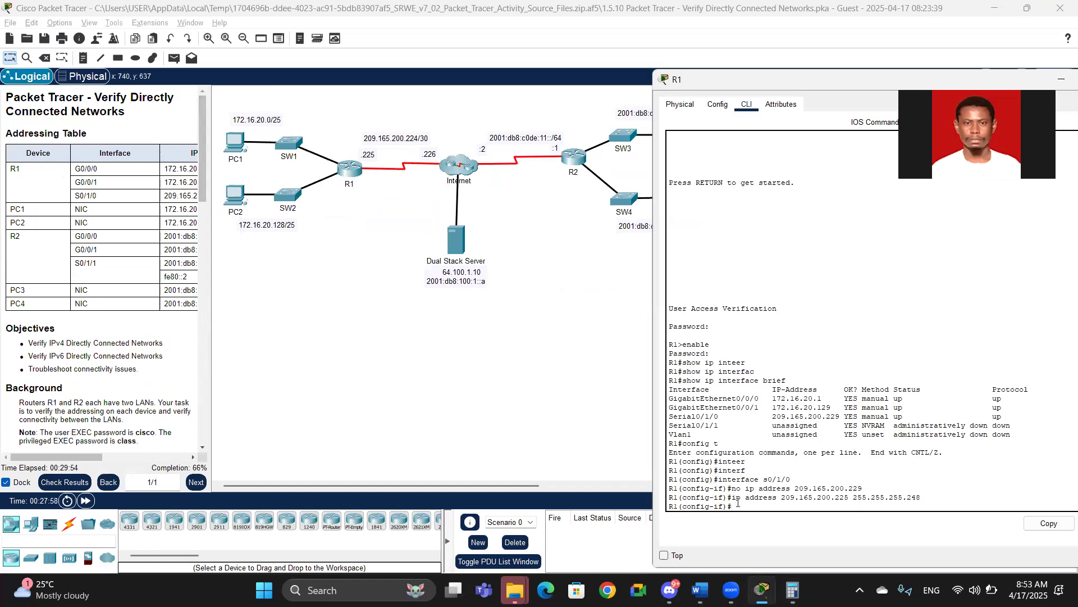
Step: Remove Serial0/1/0's IP address and reapply ip address 209.165.200.225 255.255.255.248
{"action": "type", "text": "address 209"}
{"action": "key", "text": "BackSpace"}
{"action": "key", "text": "BackSpace"}
{"action": "key", "text": "BackSpace"}
{"action": "key", "text": "BackSpace"}
{"action": "key", "text": "BackSpace"}
{"action": "key", "text": "Return"}
{"action": "type", "text": "ip"}
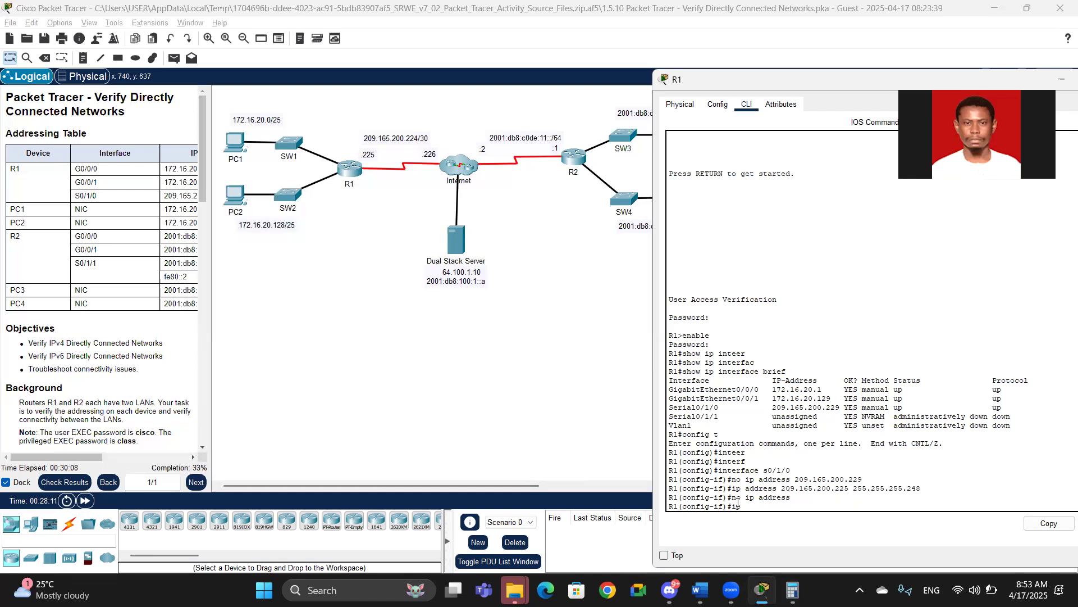
{"action": "key", "text": "BackSpace"}
{"action": "key", "text": "BackSpace"}
{"action": "key", "text": "Up"}
{"action": "key", "text": "Up"}
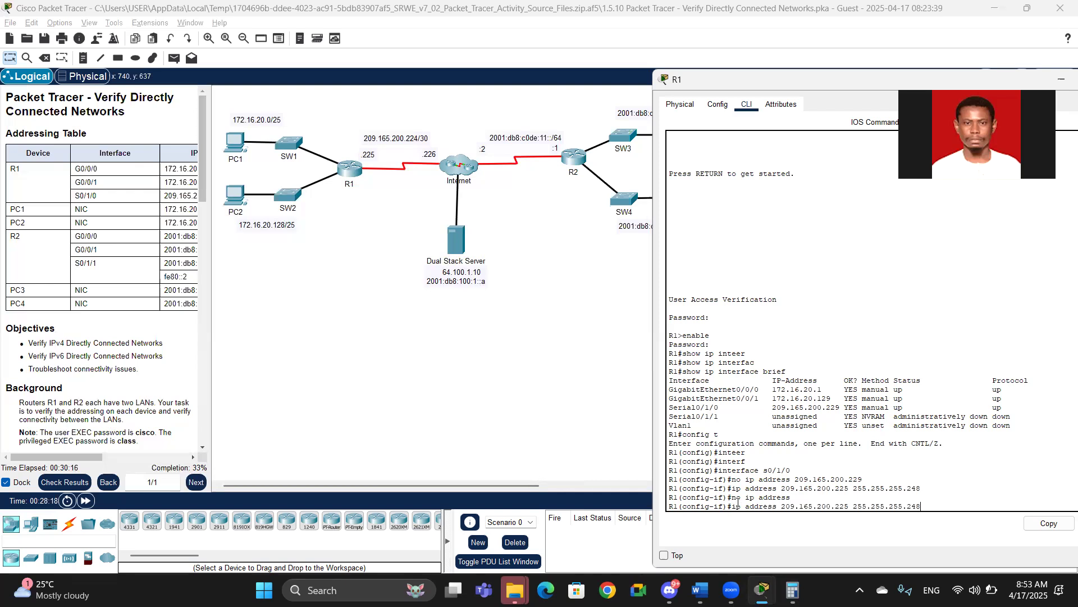
{"action": "key", "text": "Return"}
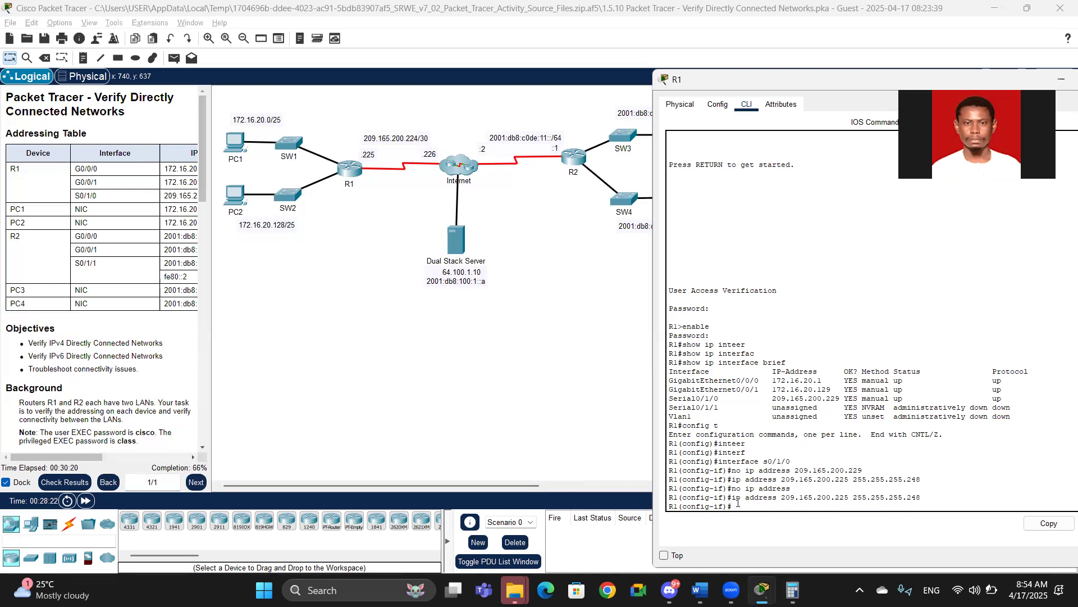
Step: Remove the IP address from Serial0/1/0 again with no ip address
{"action": "key", "text": "Up"}
{"action": "key", "text": "Up"}
{"action": "key", "text": "Return"}
Step: Recall the ip address 209.165.200.225 255.255.255.248 command and start editing it
{"action": "key", "text": "Up"}
{"action": "key", "text": "Up"}
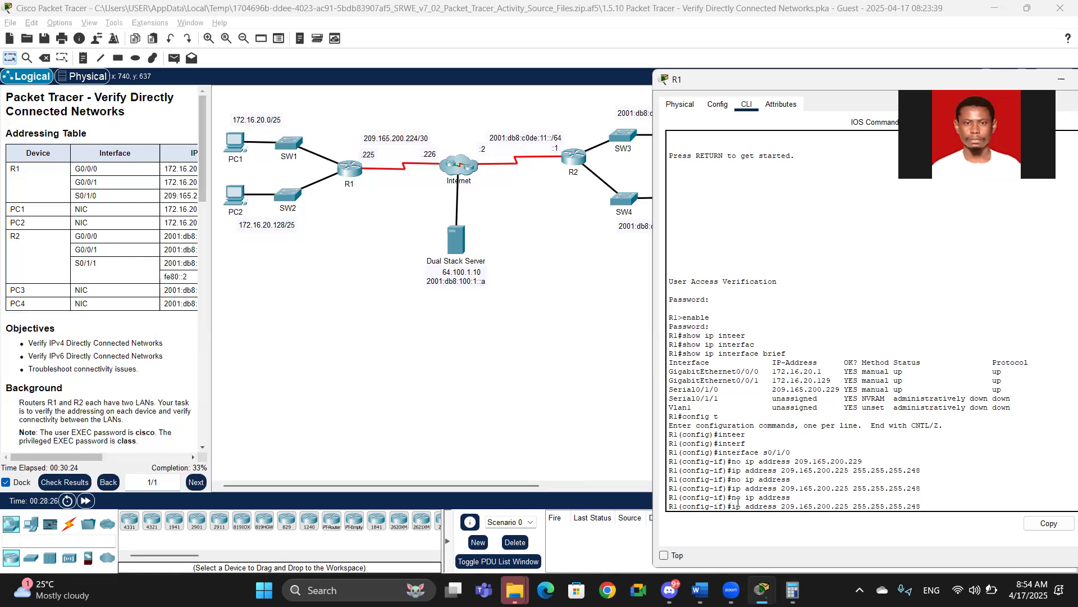
{"action": "key", "text": "BackSpace"}
{"action": "key", "text": "BackSpace"}
{"action": "key", "text": "BackSpace"}
{"action": "key", "text": "BackSpace"}
{"action": "key", "text": "BackSpace"}
{"action": "key", "text": "BackSpace"}
{"action": "key", "text": "BackSpace"}
{"action": "key", "text": "BackSpace"}
{"action": "key", "text": "BackSpace"}
{"action": "key", "text": "BackSpace"}
{"action": "key", "text": "BackSpace"}
{"action": "key", "text": "BackSpace"}
{"action": "key", "text": "BackSpace"}
{"action": "key", "text": "BackSpace"}
{"action": "left_click_drag", "start_coordinate": [210, 238], "coordinate": [432, 252]}
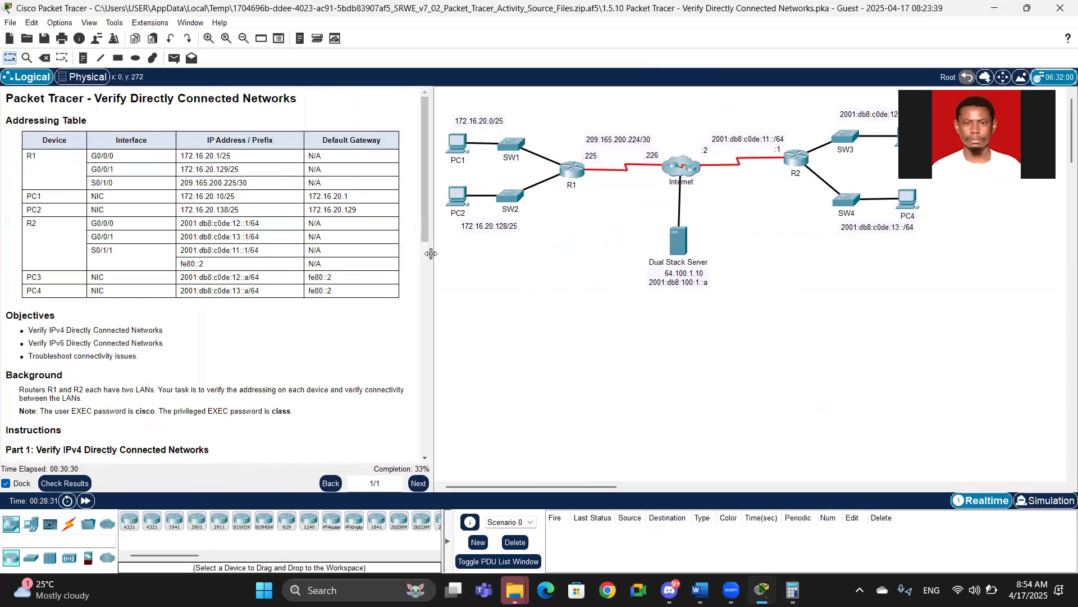
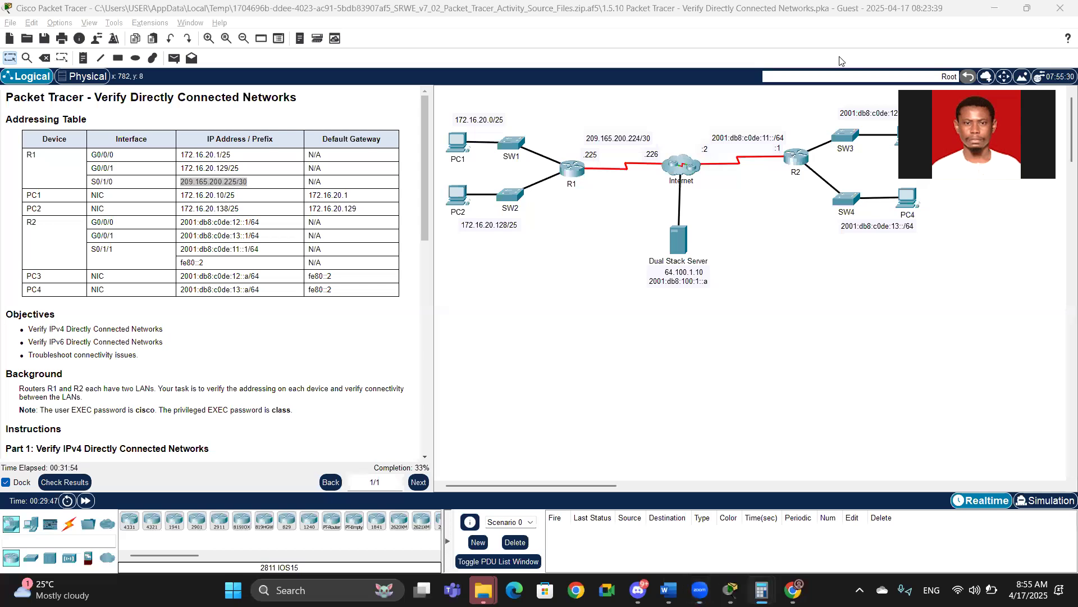
Step: Add 128, 64, 32, 16, 8 and 4 in the Calculator to work out the subnet mask's last octet
{"action": "type", "text": "128"}
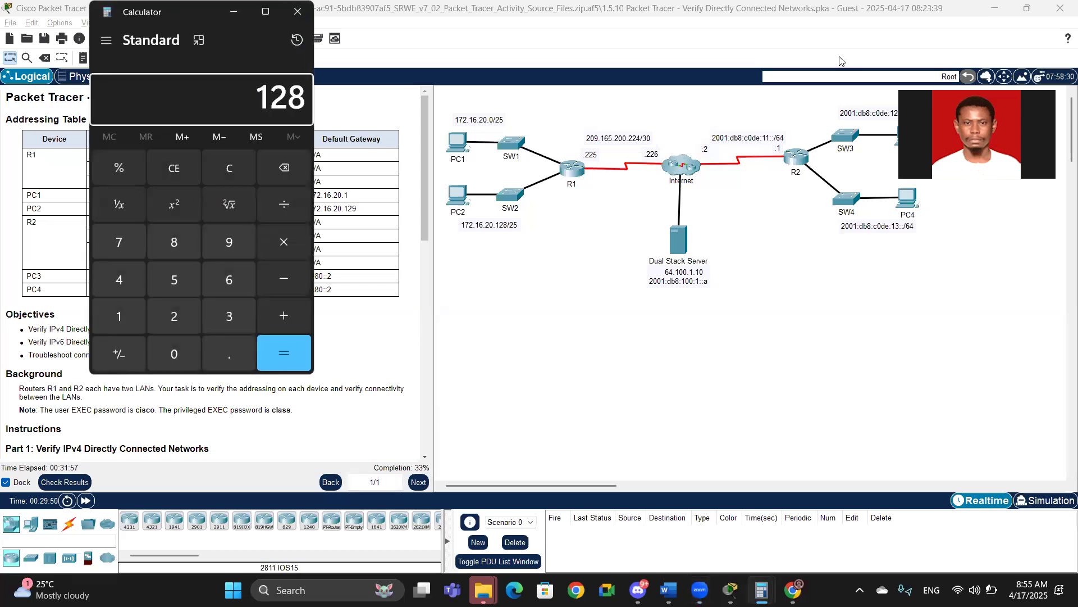
{"action": "key", "text": "plus"}
{"action": "type", "text": "64"}
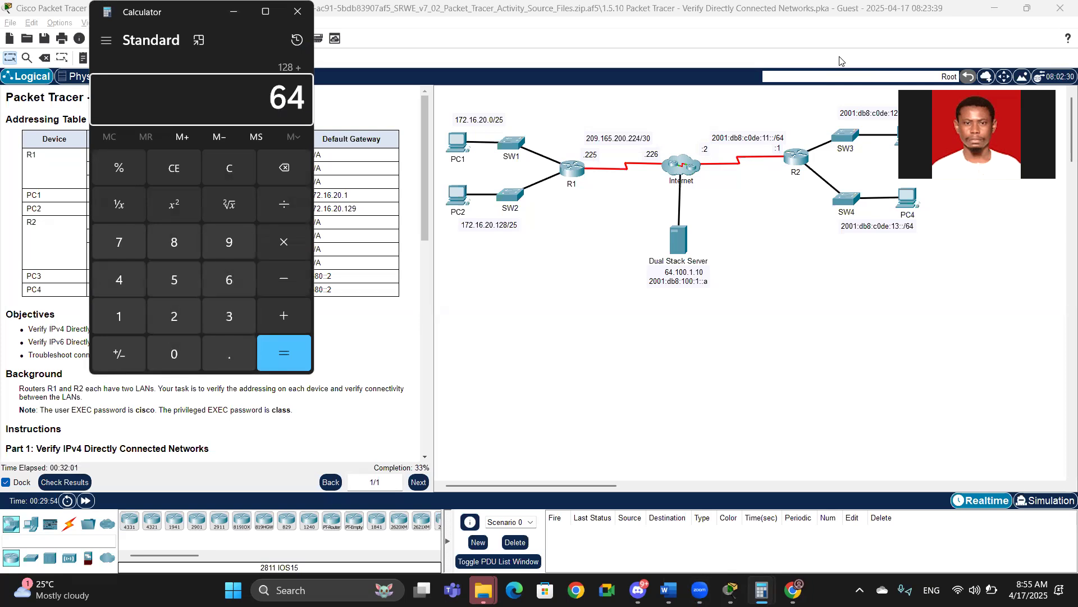
{"action": "key", "text": "plus"}
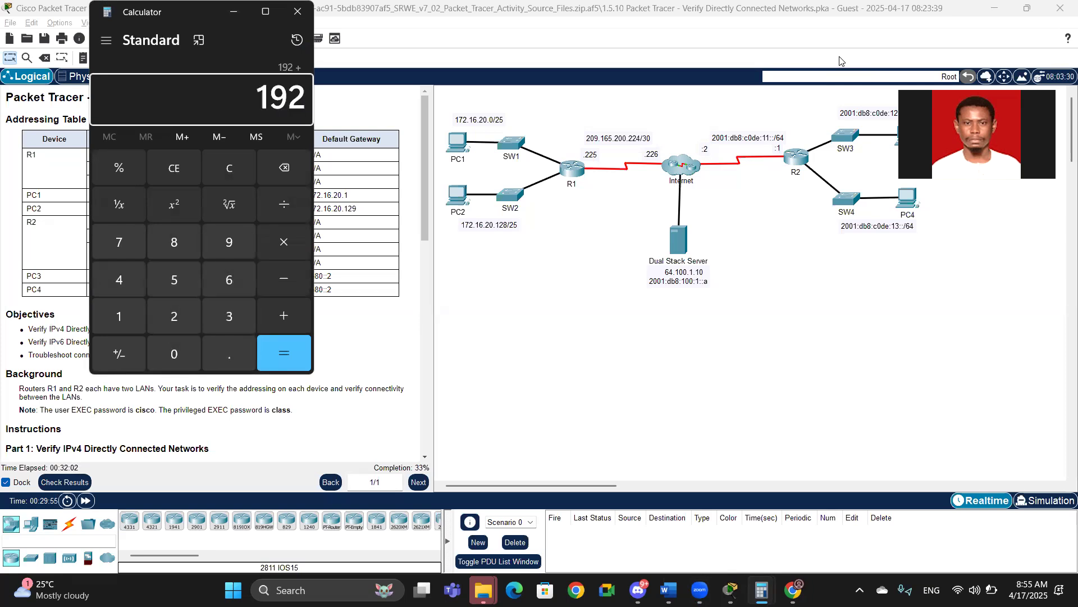
{"action": "type", "text": "32"}
{"action": "key", "text": "plus"}
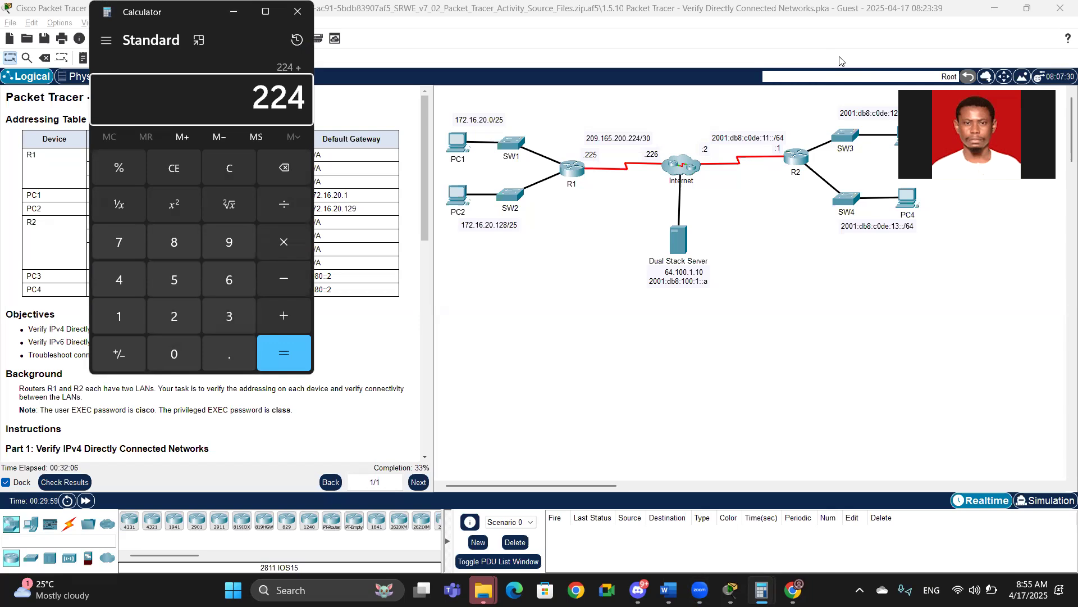
{"action": "type", "text": "16"}
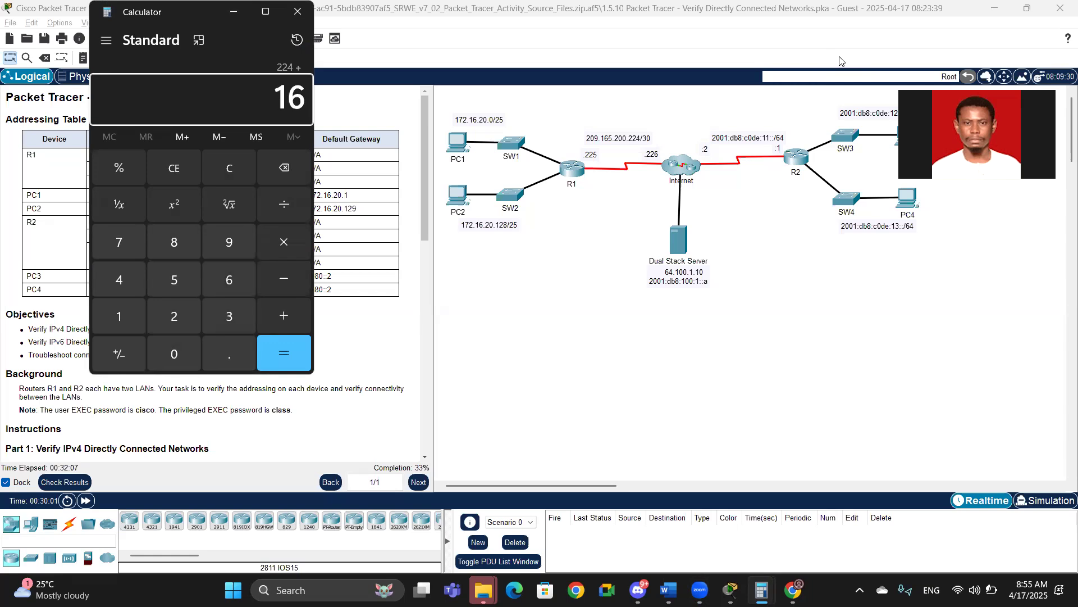
{"action": "key", "text": "plus"}
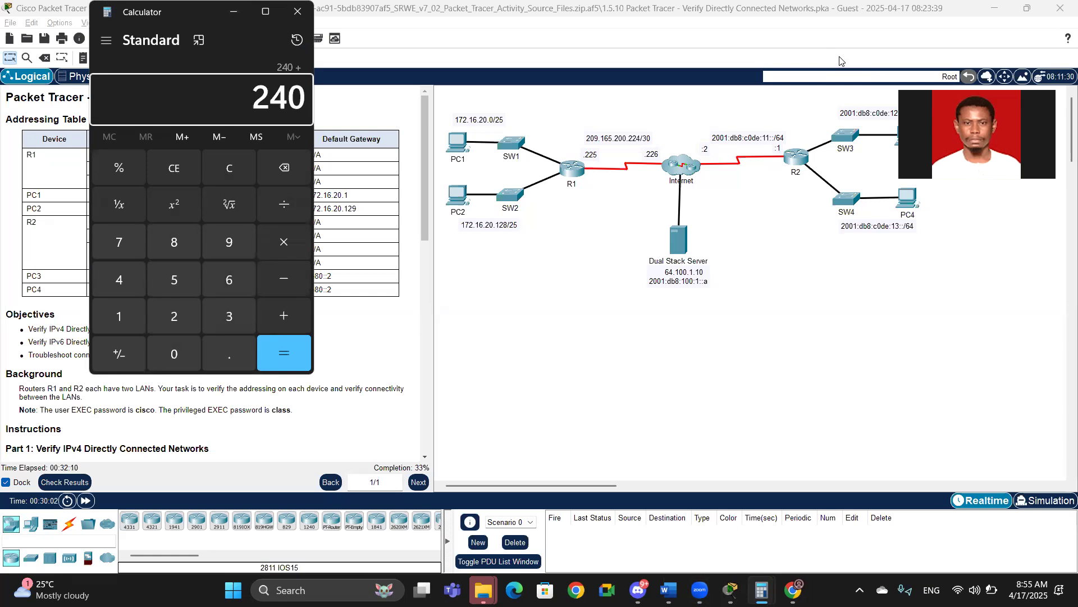
{"action": "type", "text": "8"}
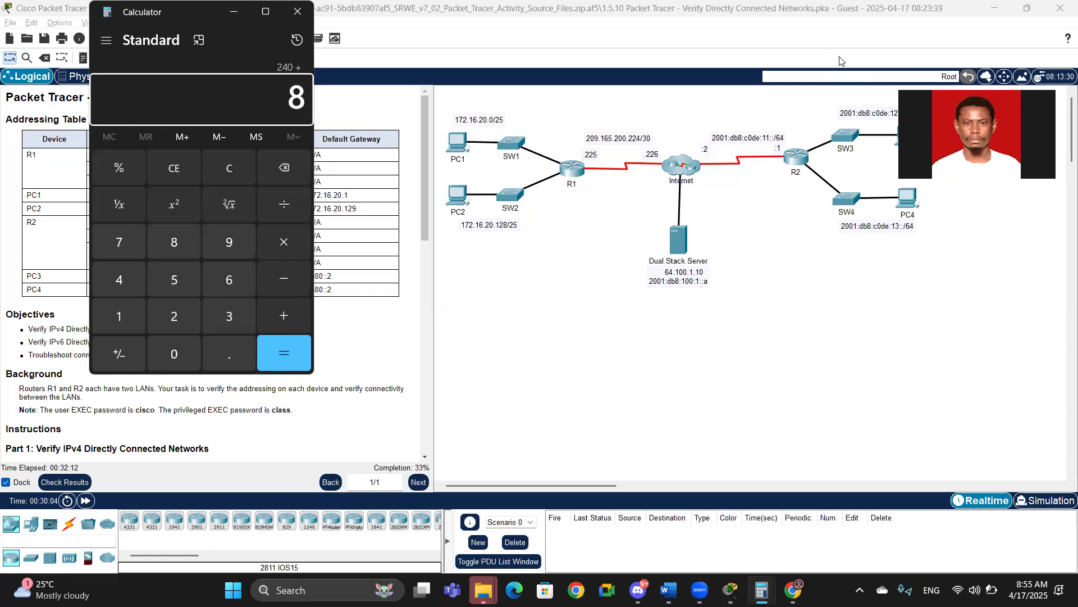
{"action": "key", "text": "plus"}
{"action": "type", "text": "4"}
{"action": "key", "text": "Return"}
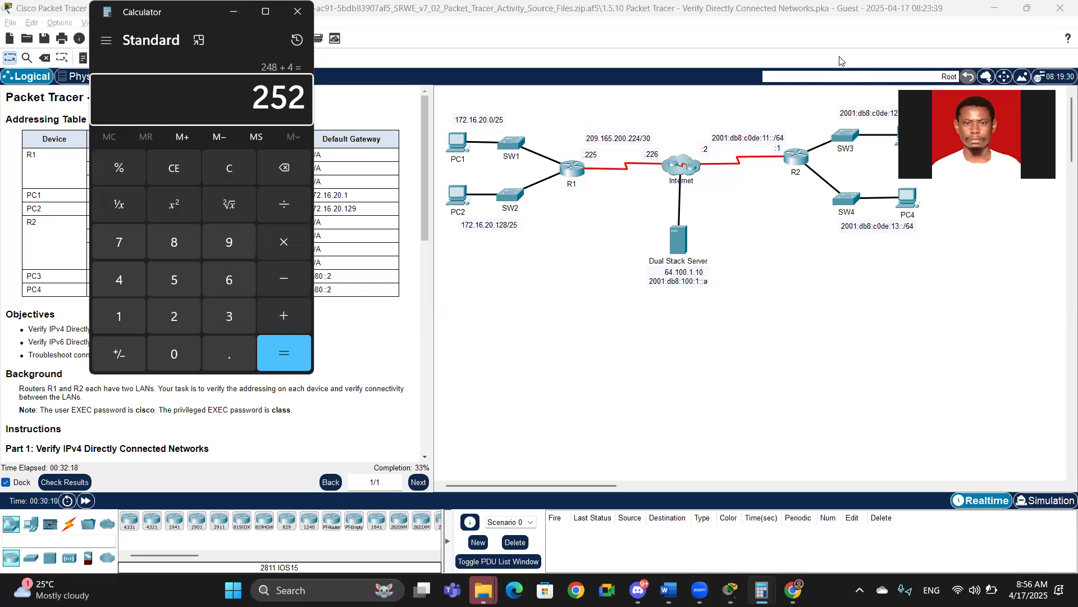
Step: Return to R1's CLI and complete Serial0/1/0's command as ip address 209.165.200.225 255.255.255.252
{"action": "left_click", "coordinate": [890, 275]}
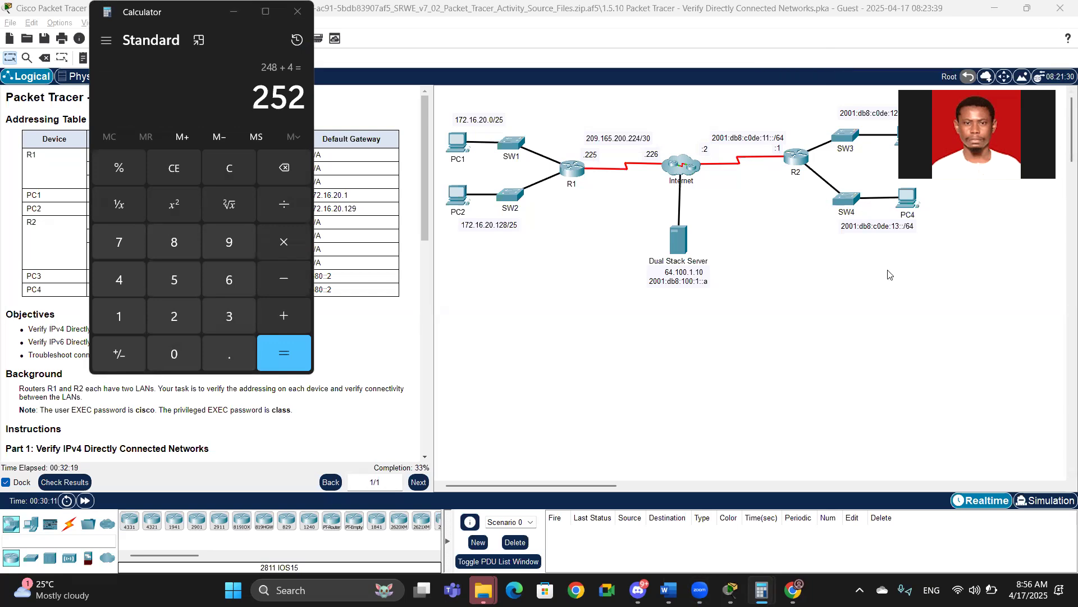
{"action": "key", "text": "alt+Tab"}
{"action": "key", "text": "alt+Tab"}
{"action": "key", "text": "alt+Tab"}
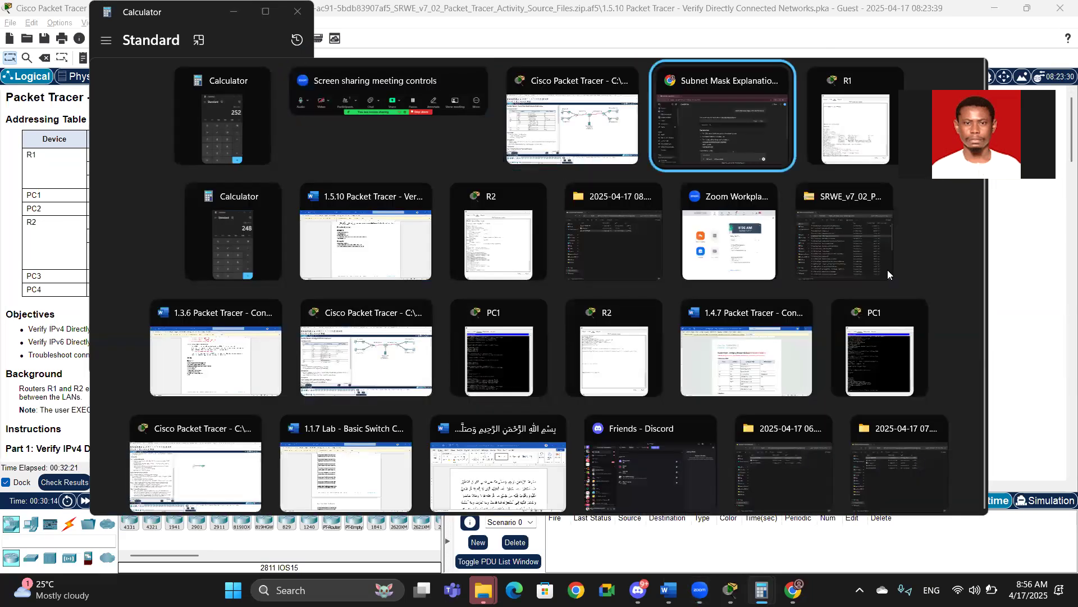
{"action": "key", "text": "alt+Tab"}
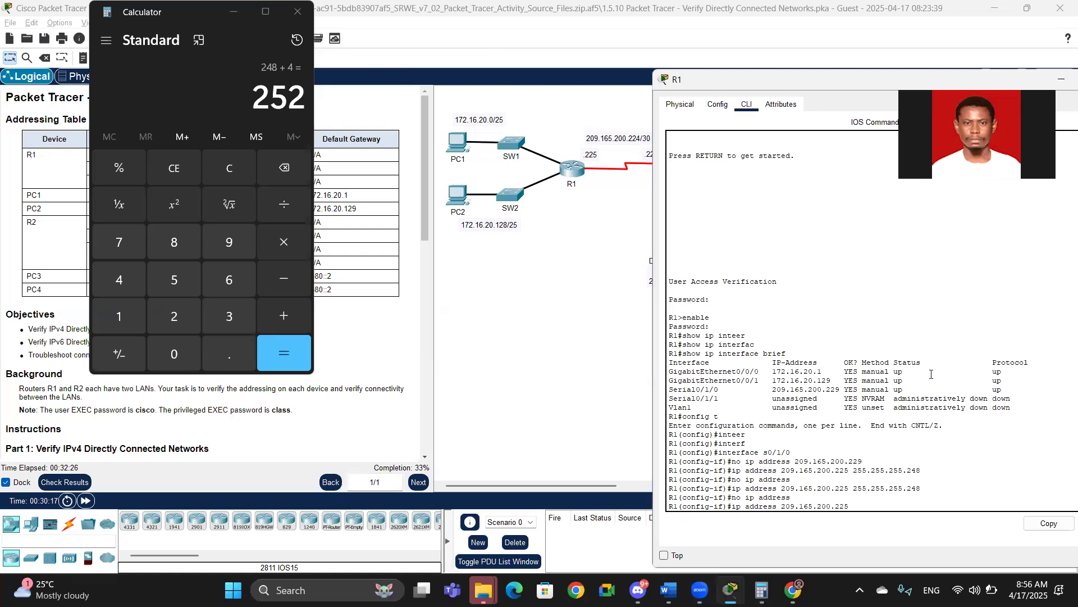
{"action": "type", "text": "55.255.255.252"}
{"action": "key", "text": "Return"}
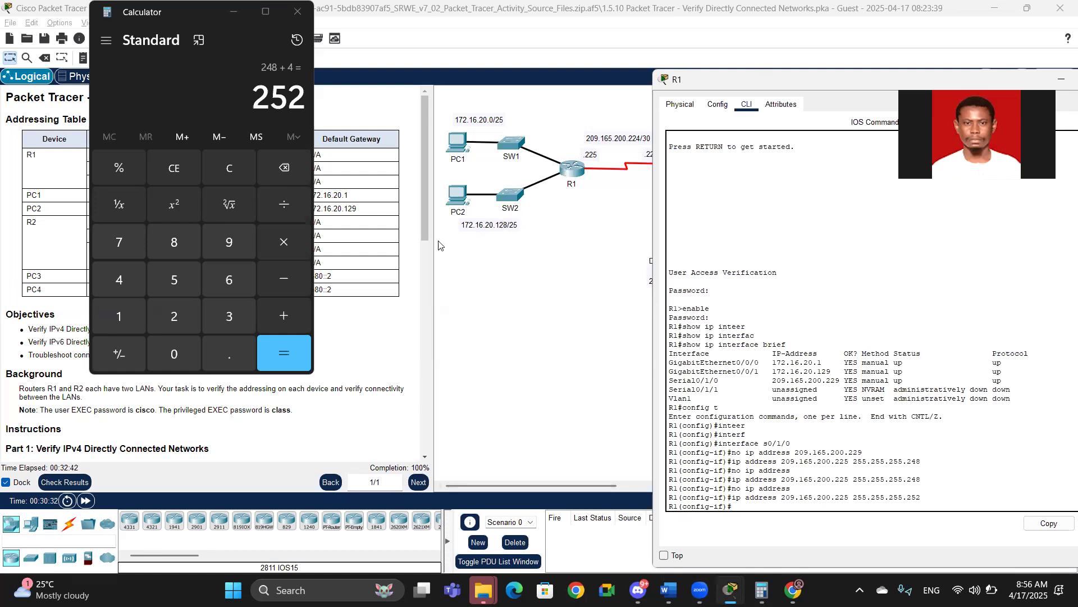
{"action": "left_click_drag", "start_coordinate": [426, 213], "coordinate": [415, 135]}
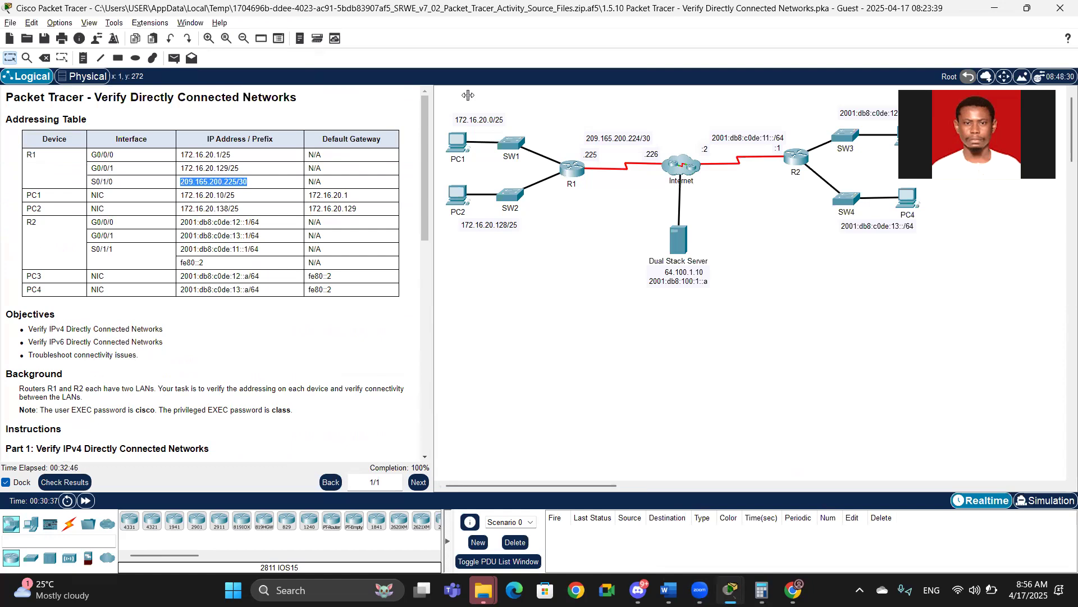